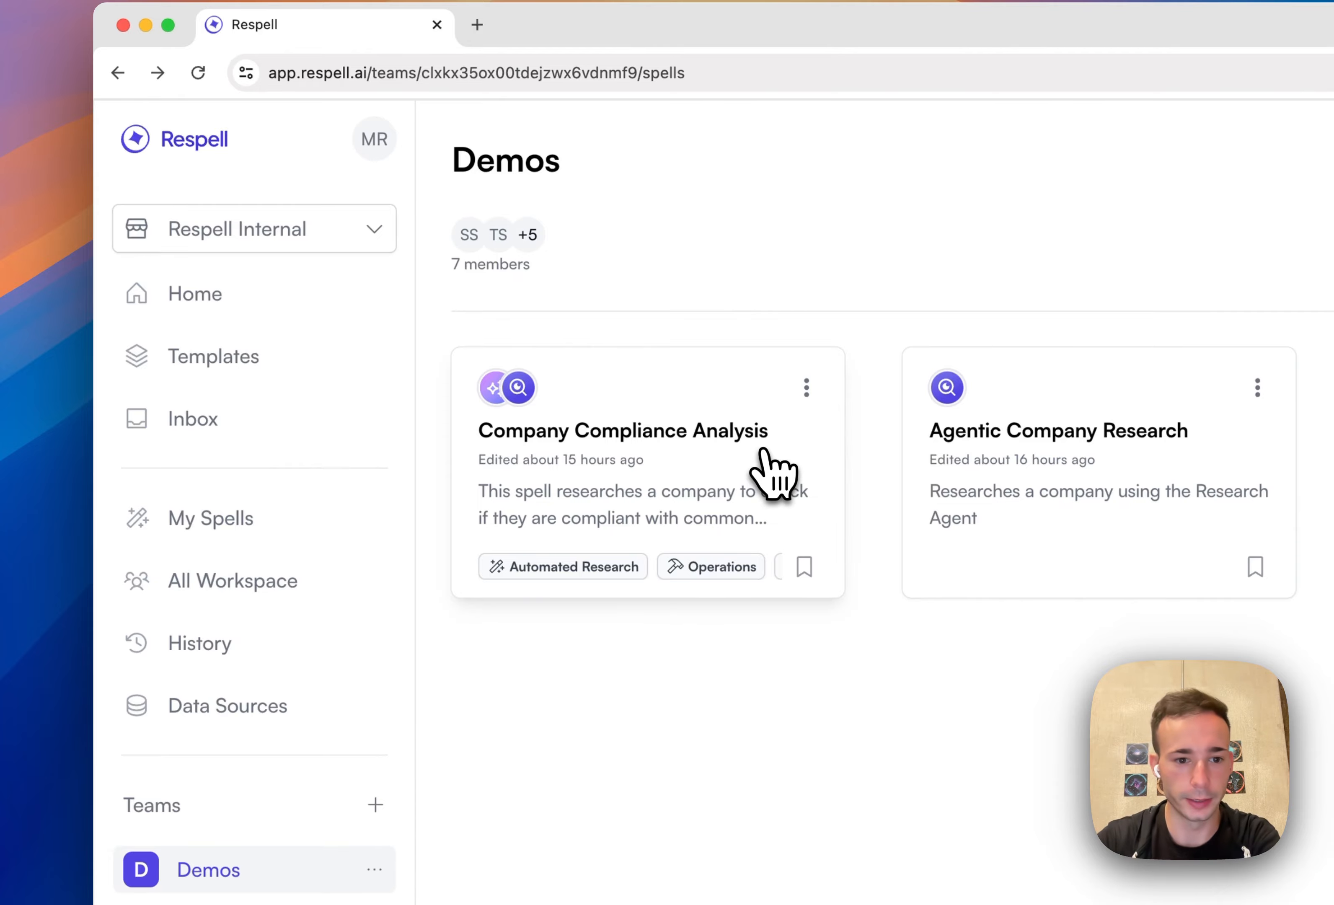
- Open the Company Compliance Analysis spell and examine its description, input fields and the selectable compliance frameworks
click(764, 453)
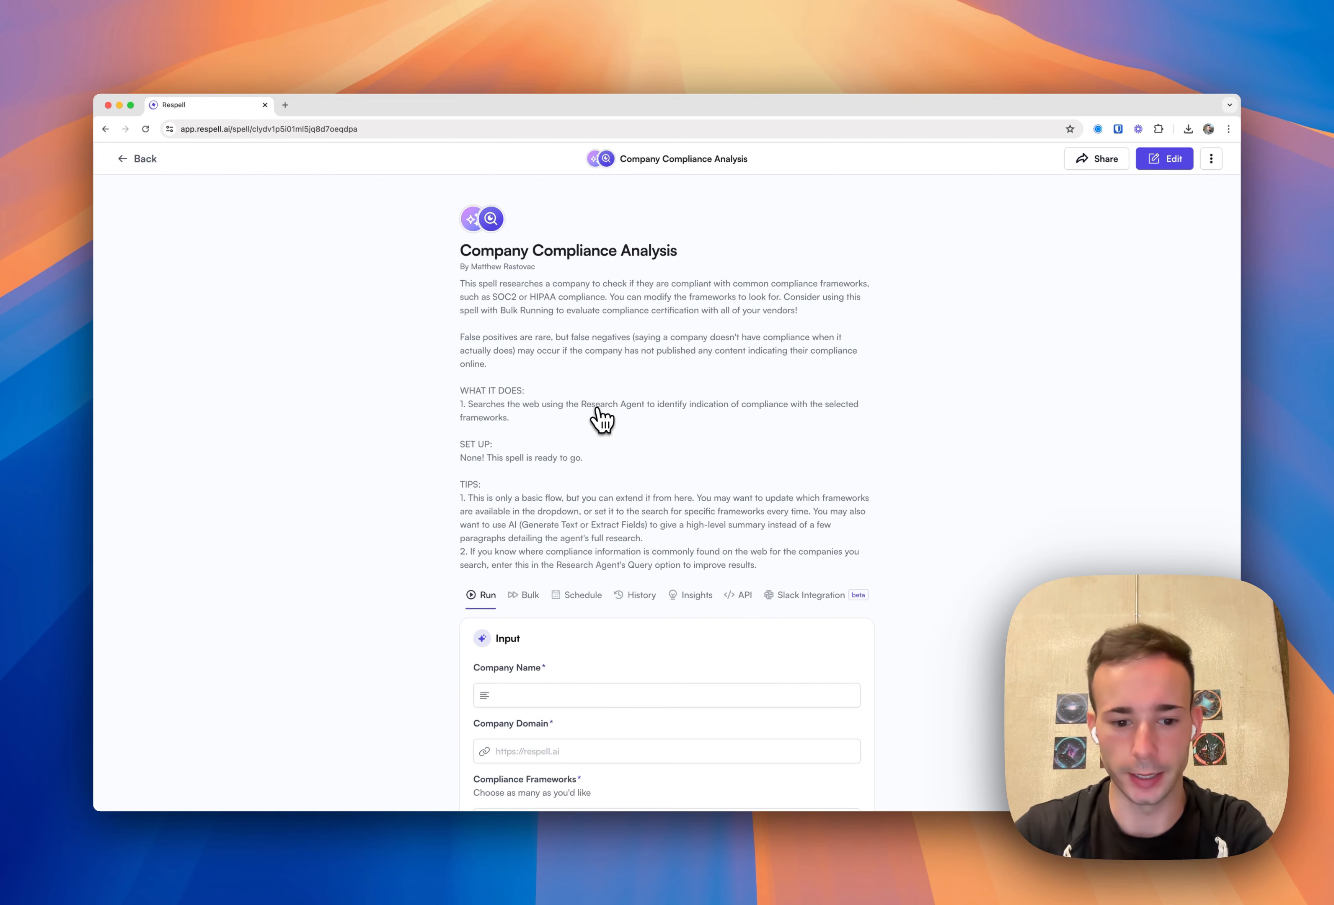
scroll(598, 421, down, 3)
drag(474, 676, 594, 680)
click(603, 698)
click(603, 726)
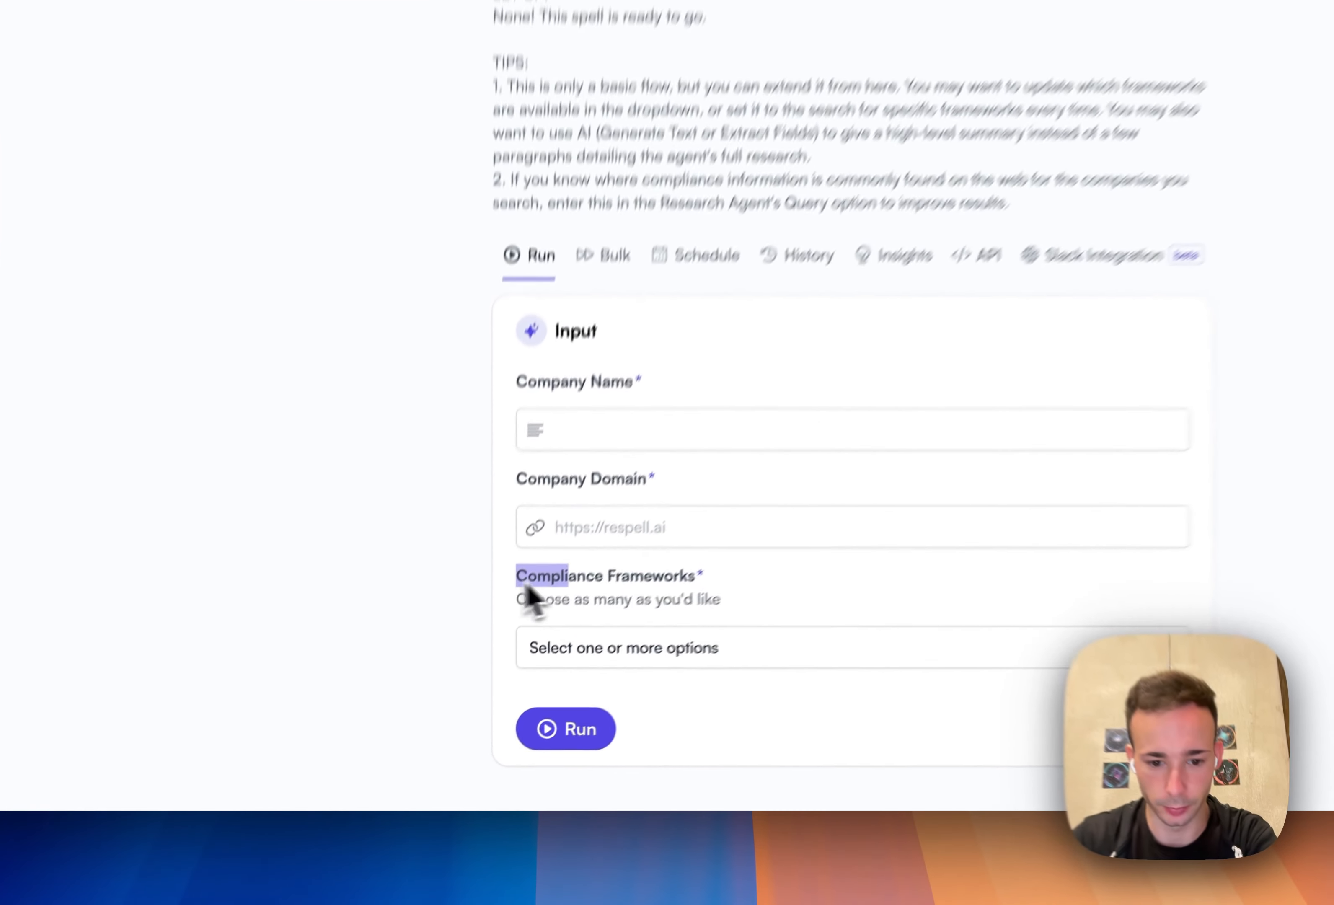
click(789, 642)
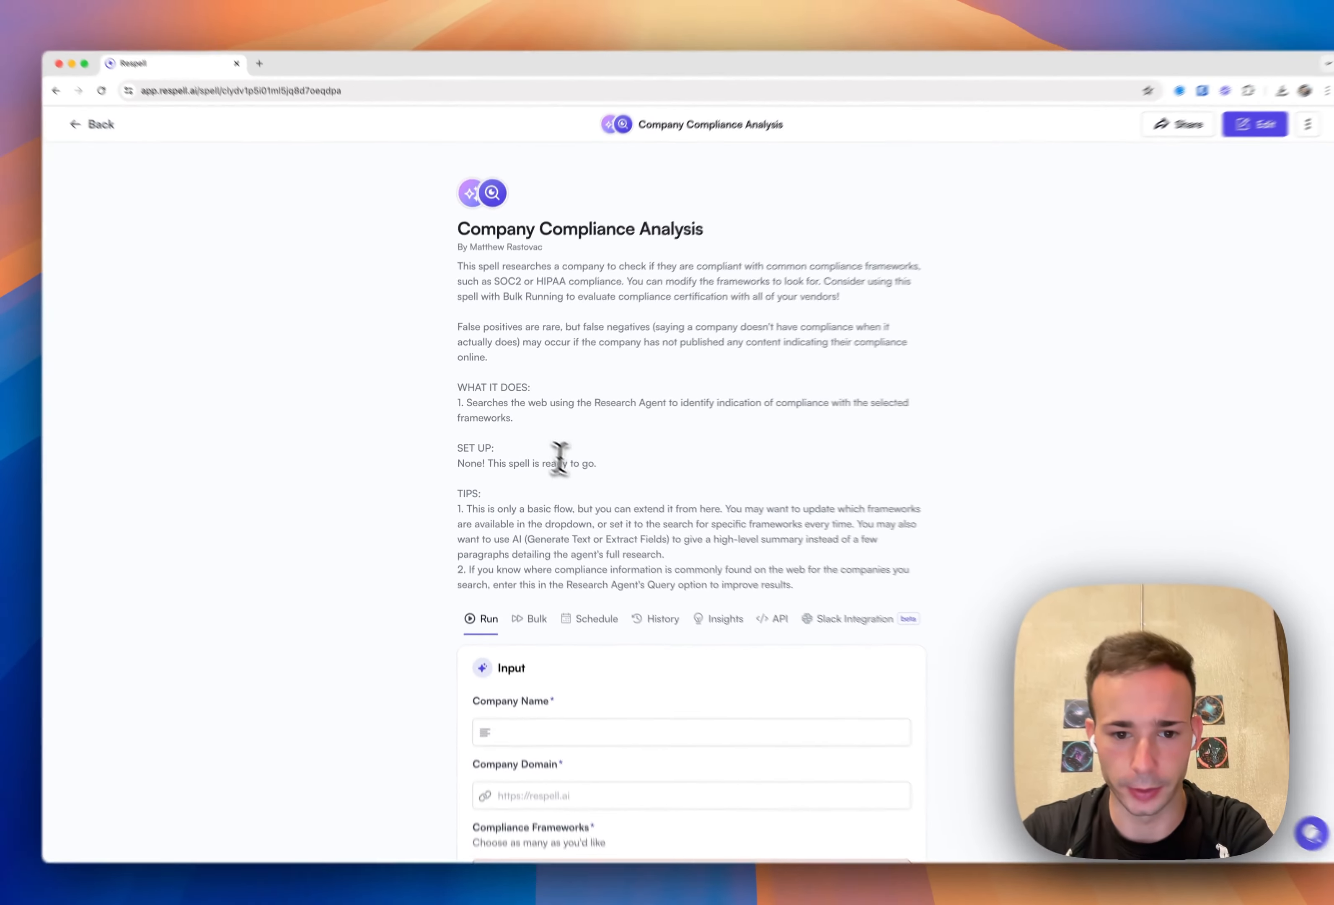
scroll(560, 459, down, 3)
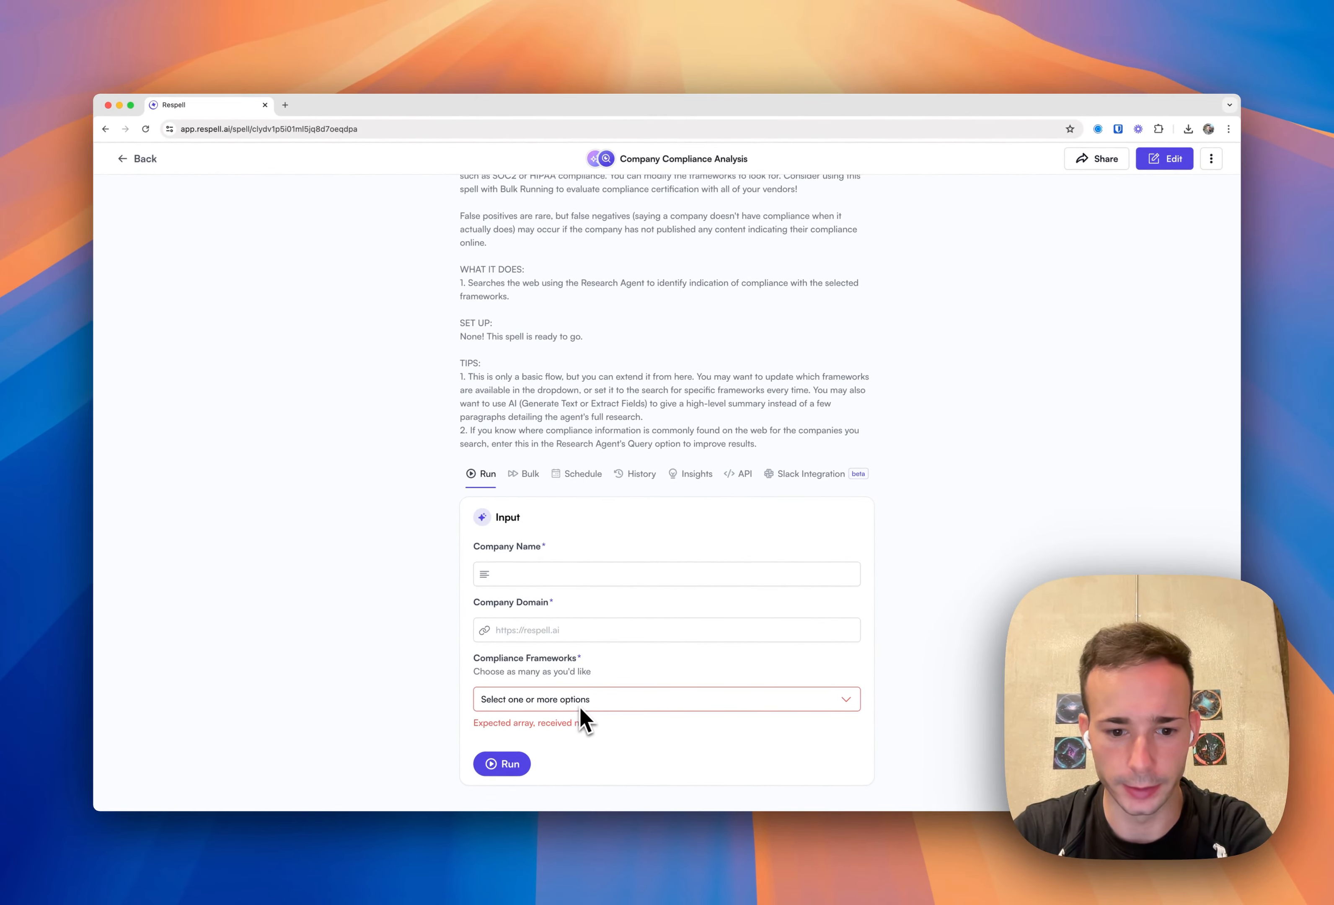
click(592, 697)
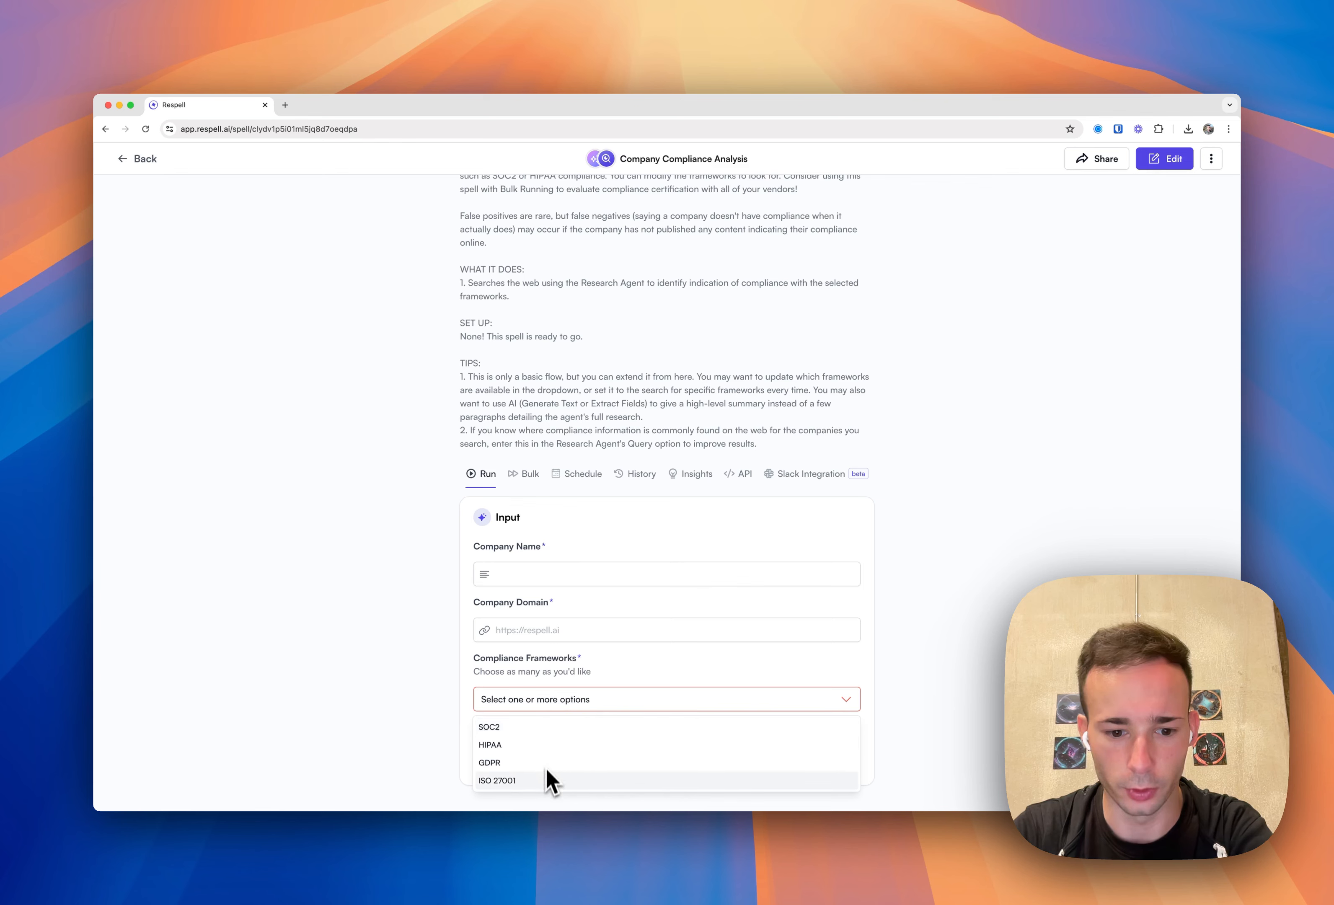
click(590, 705)
scroll(644, 606, up, 3)
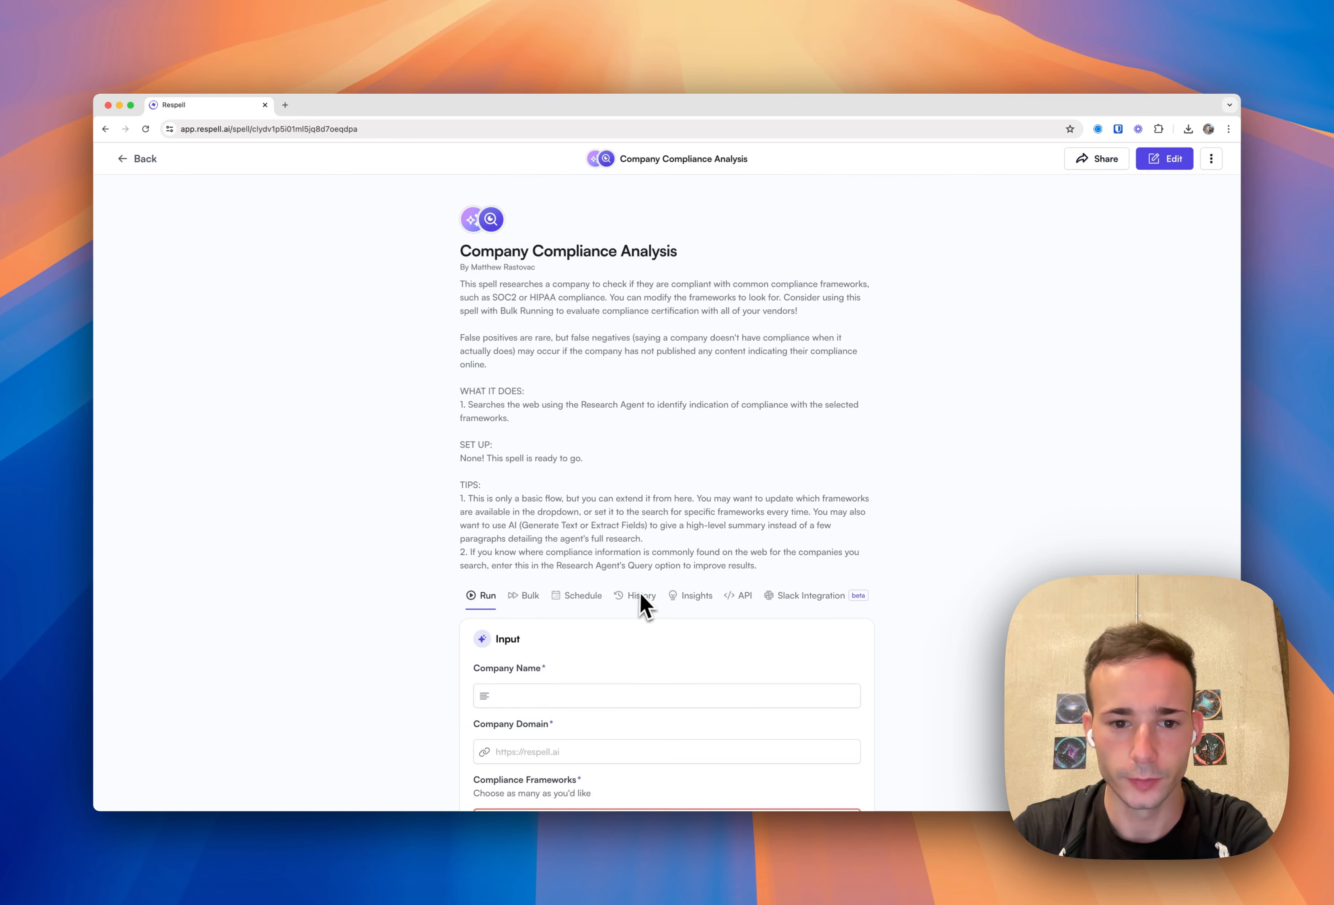
- View the Company Compliance Analysis spell's workflow in the editor and return to the Demos team's spell list
click(1162, 162)
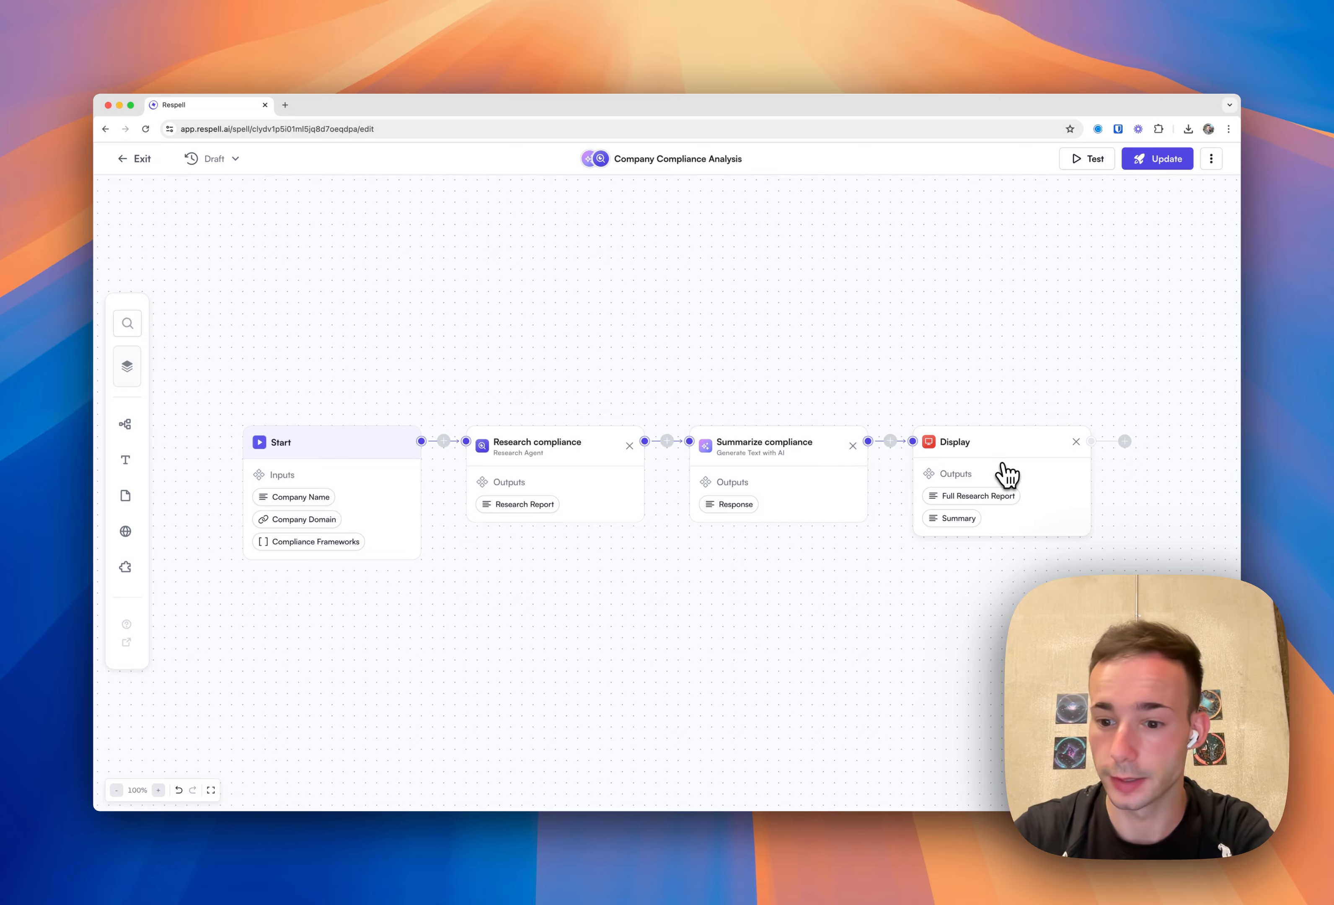
click(140, 158)
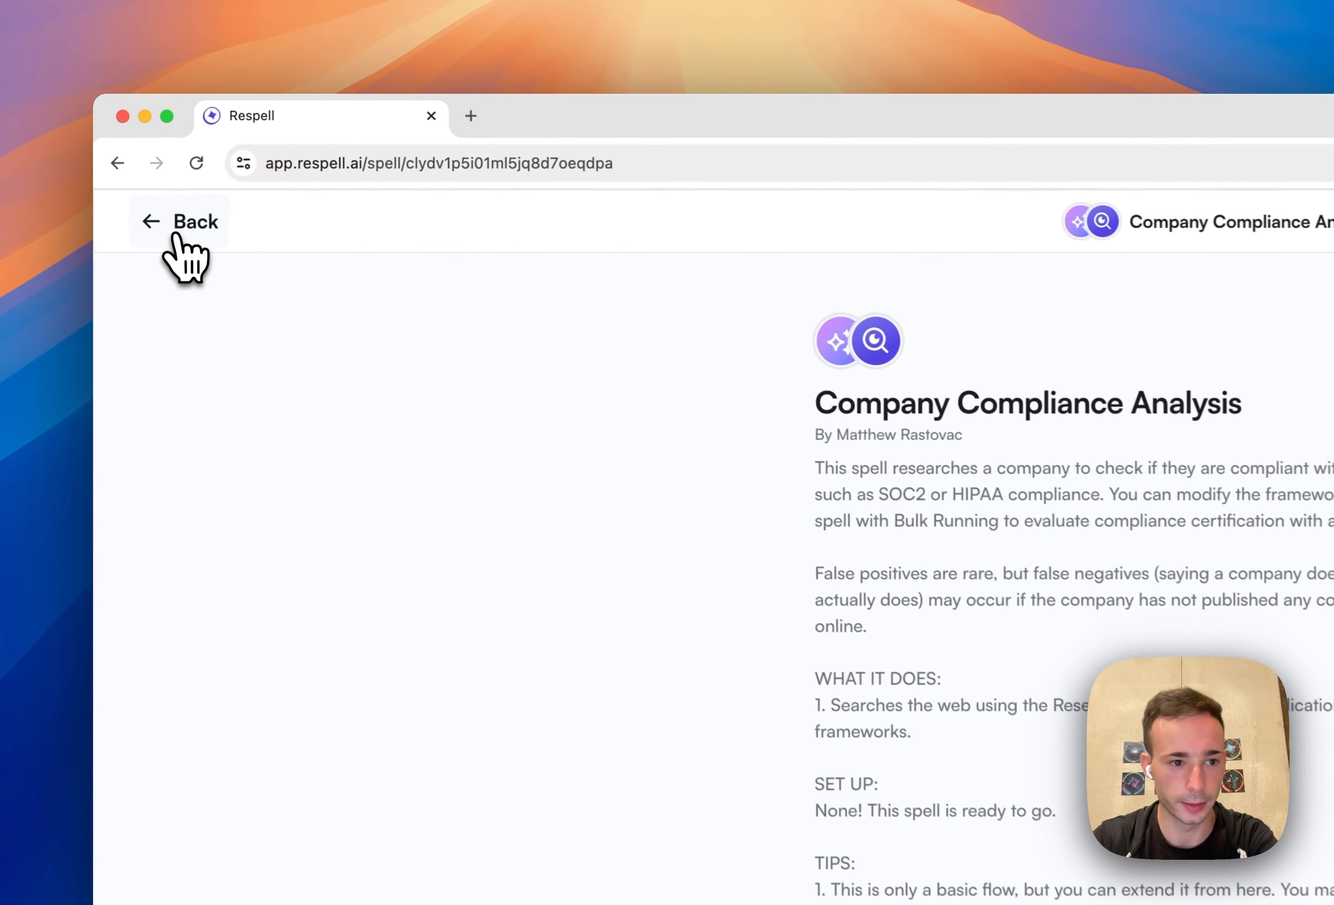
click(135, 161)
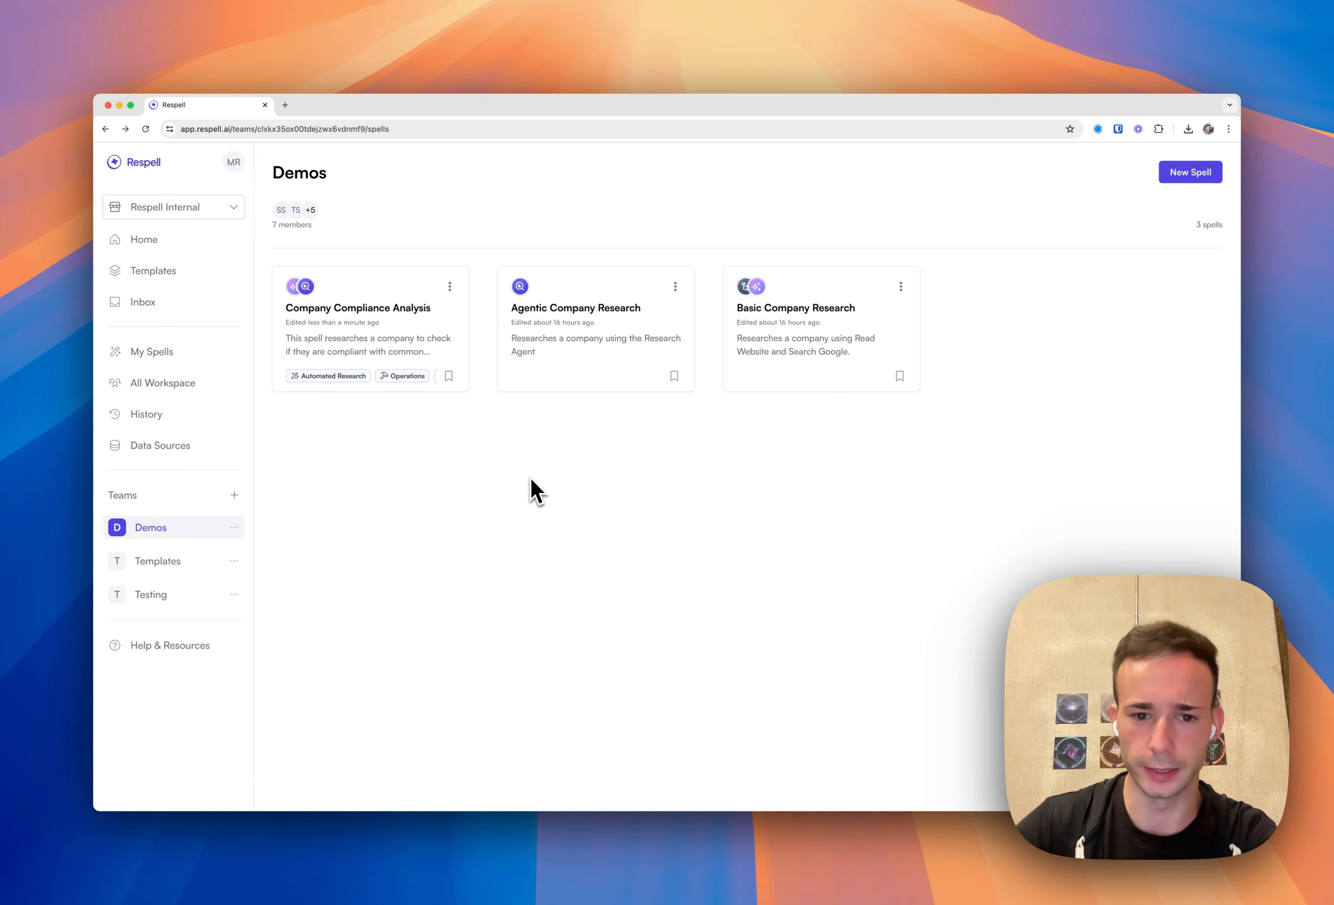
- Create a new spell in the Demos team and give it a Manual start step
click(1177, 176)
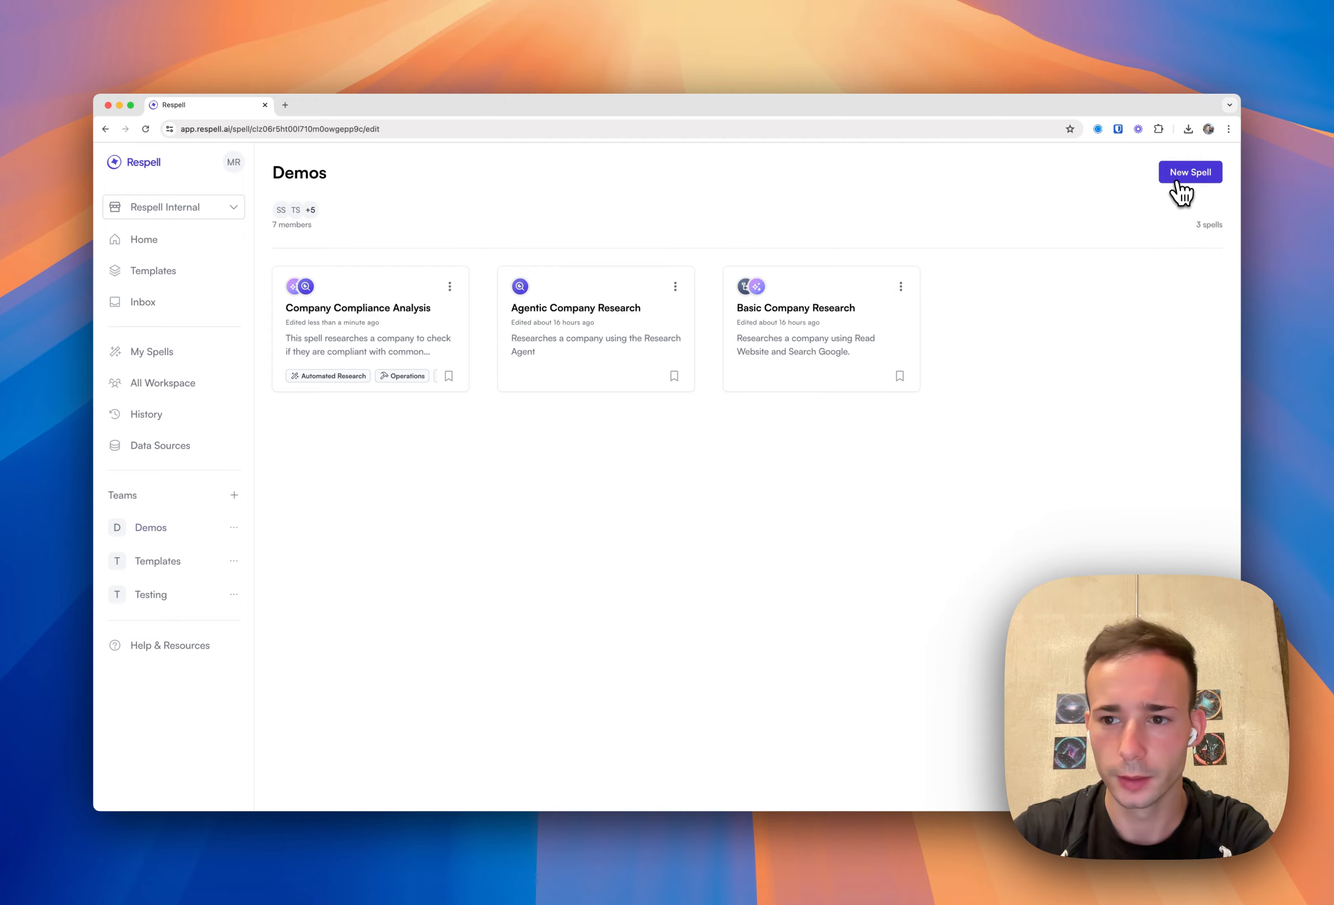
click(685, 484)
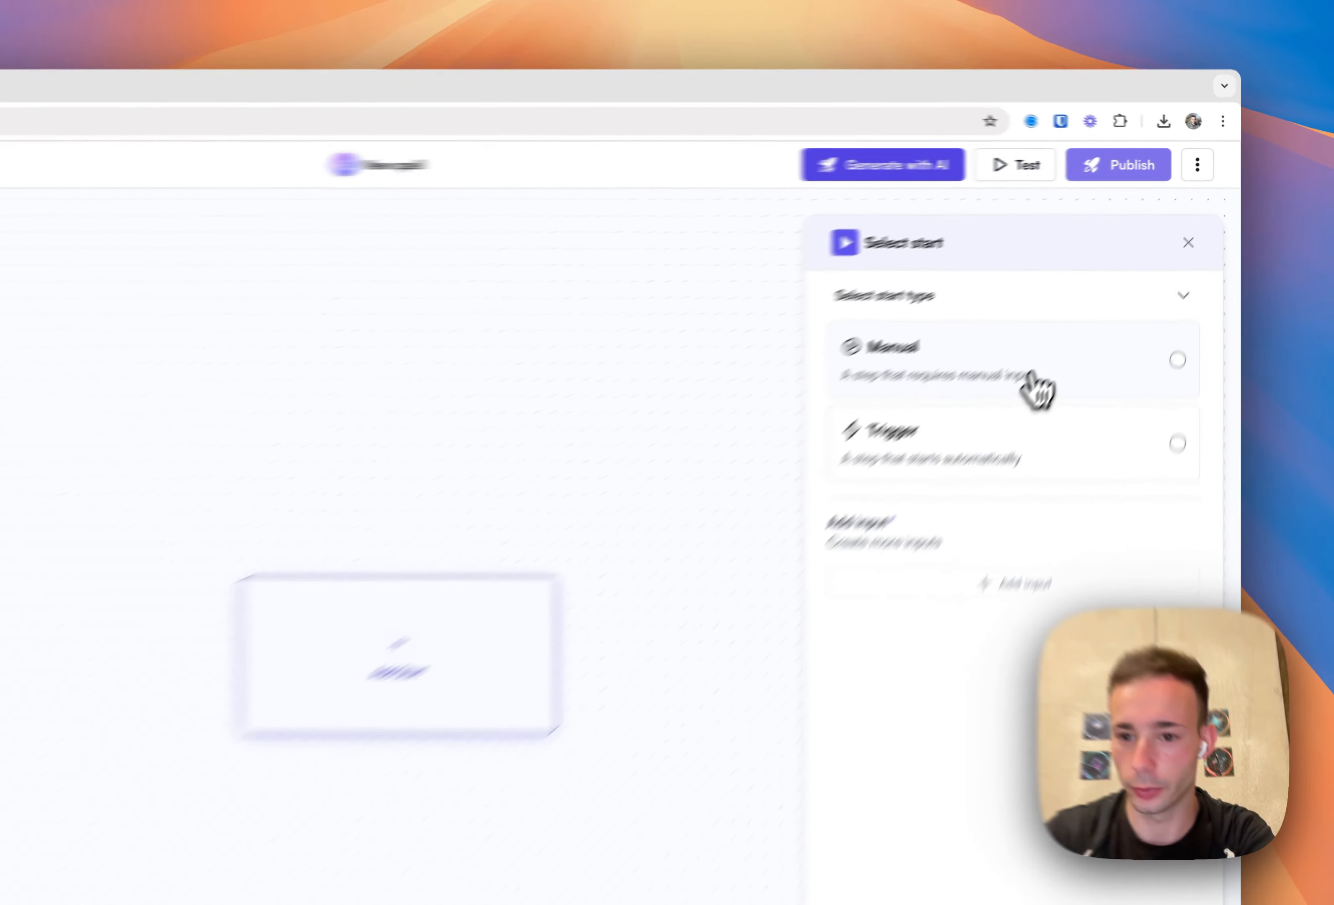
click(1102, 311)
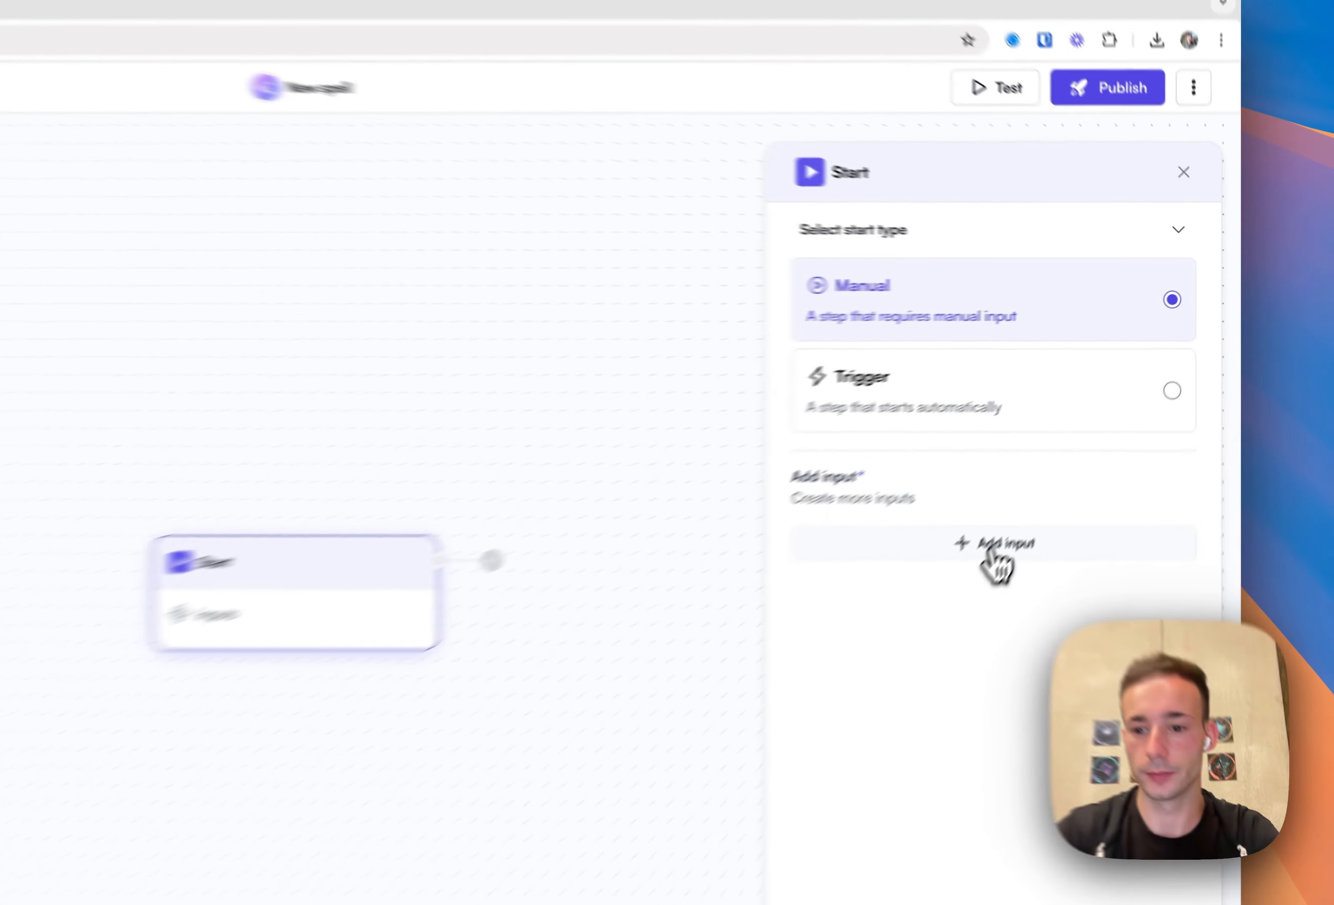
- Add a required plain text input labelled "Company Name" to the Start step and save it
click(1084, 447)
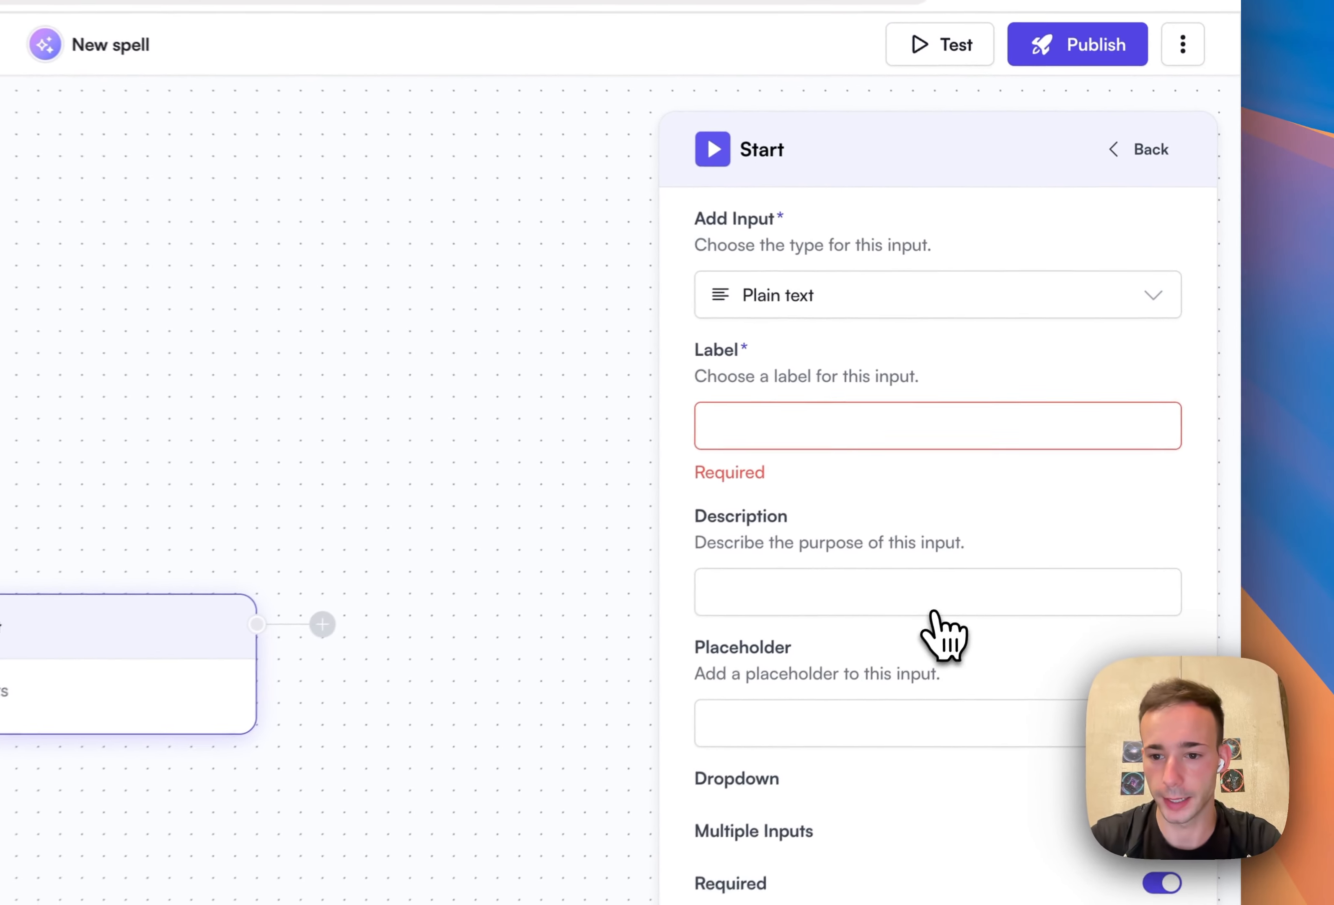
click(1079, 353)
text(Company Name)
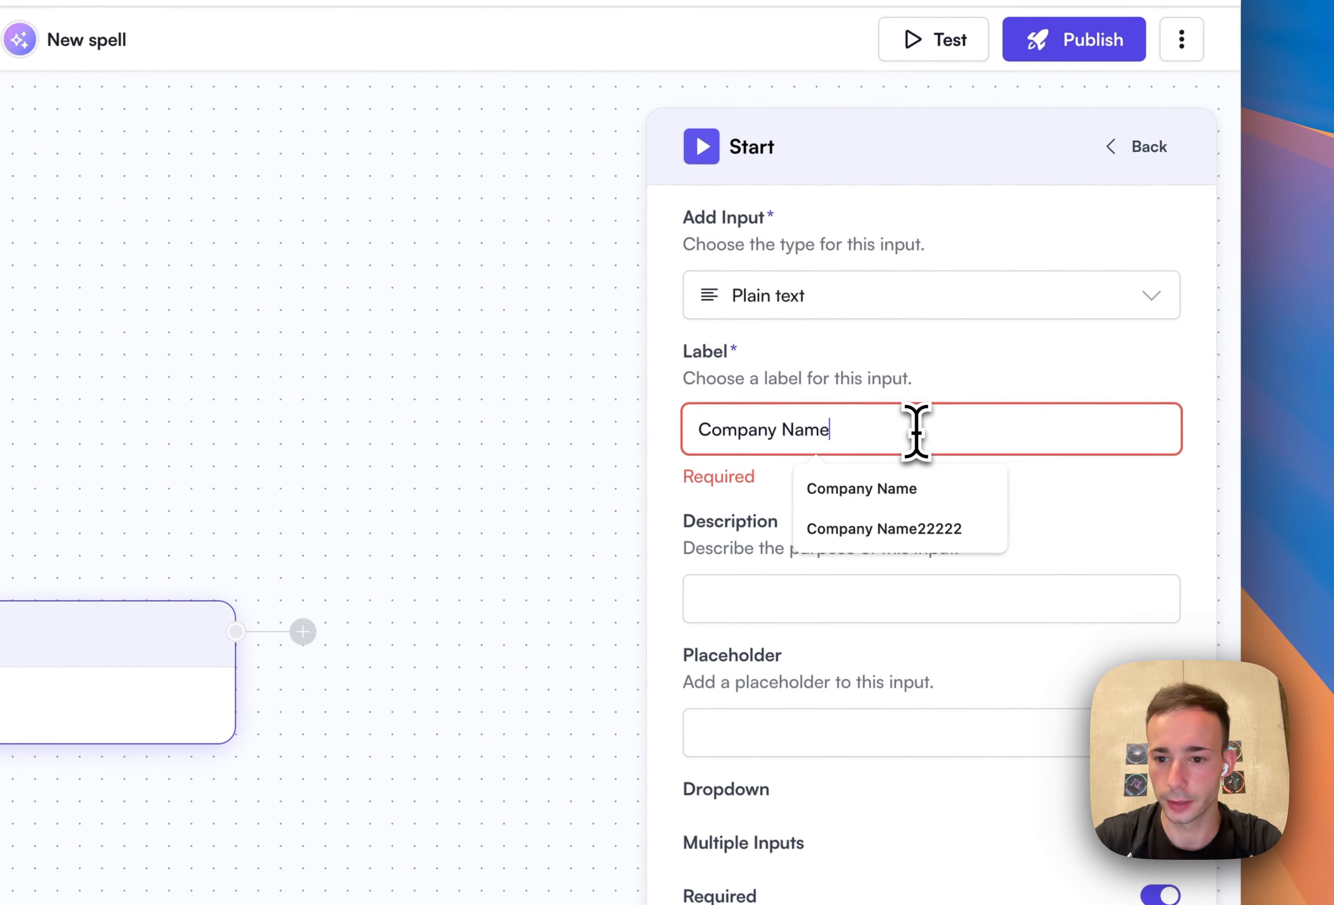
click(941, 399)
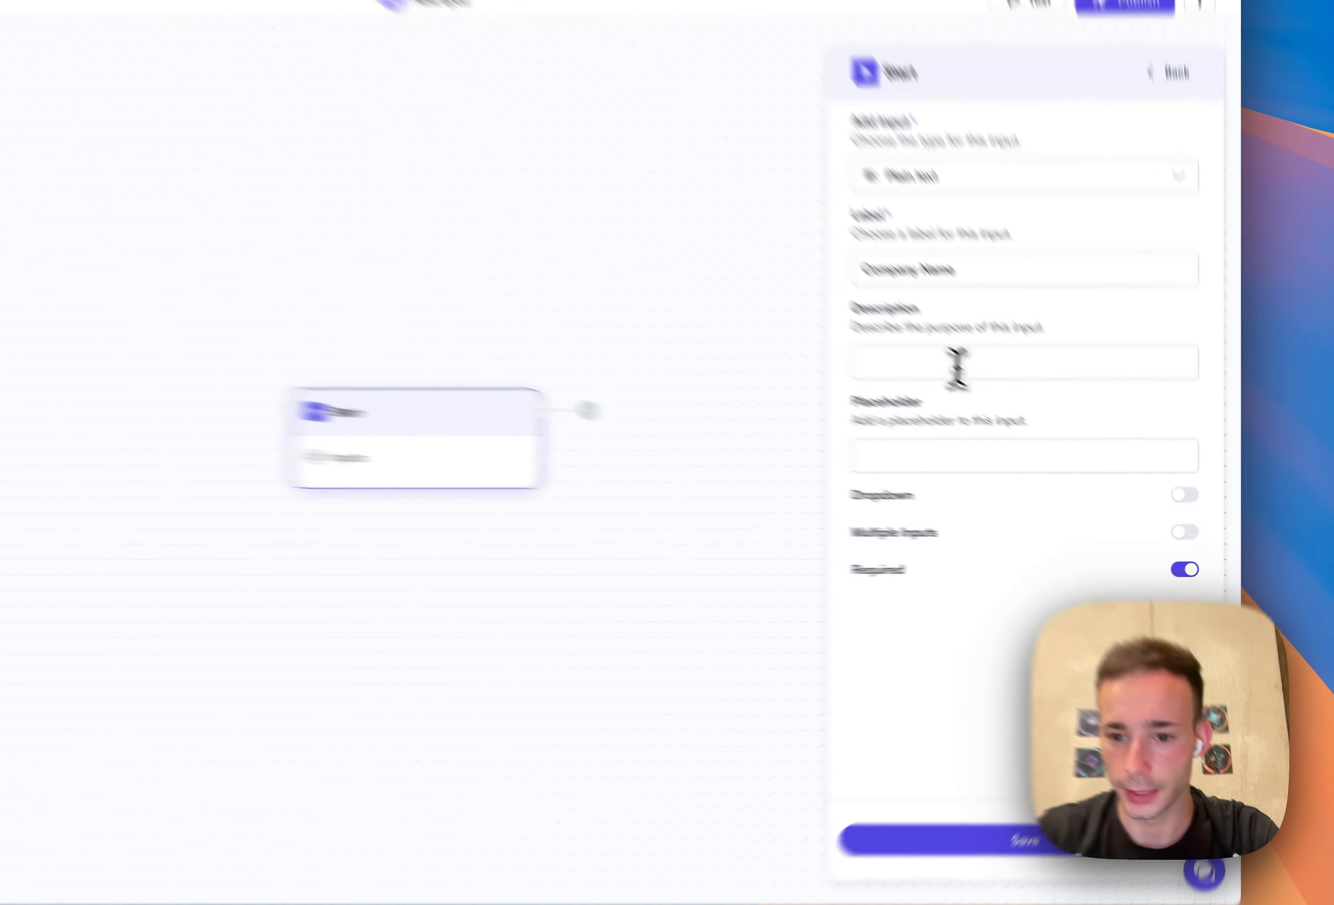
click(1016, 424)
click(1018, 485)
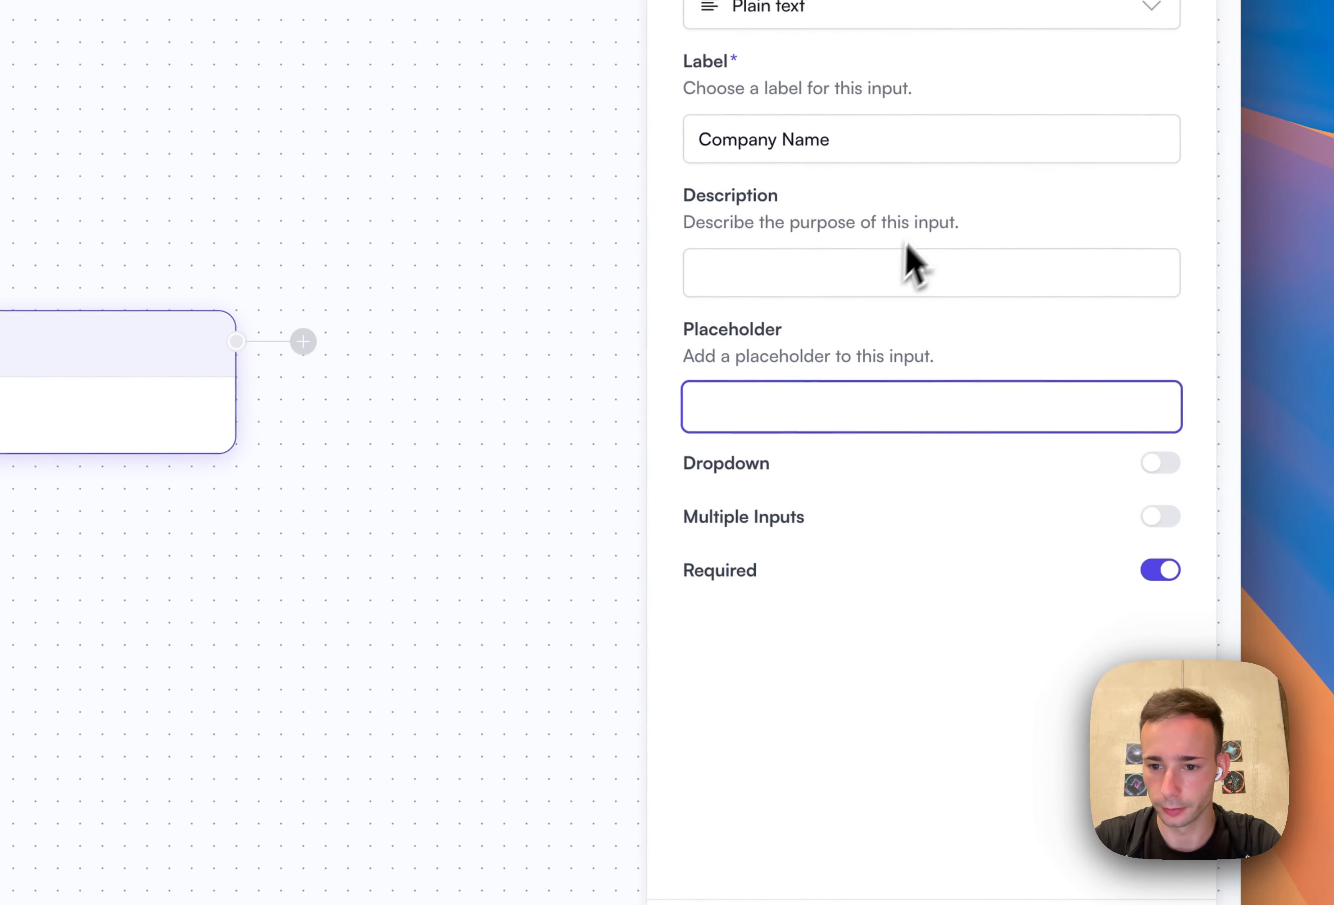
click(925, 211)
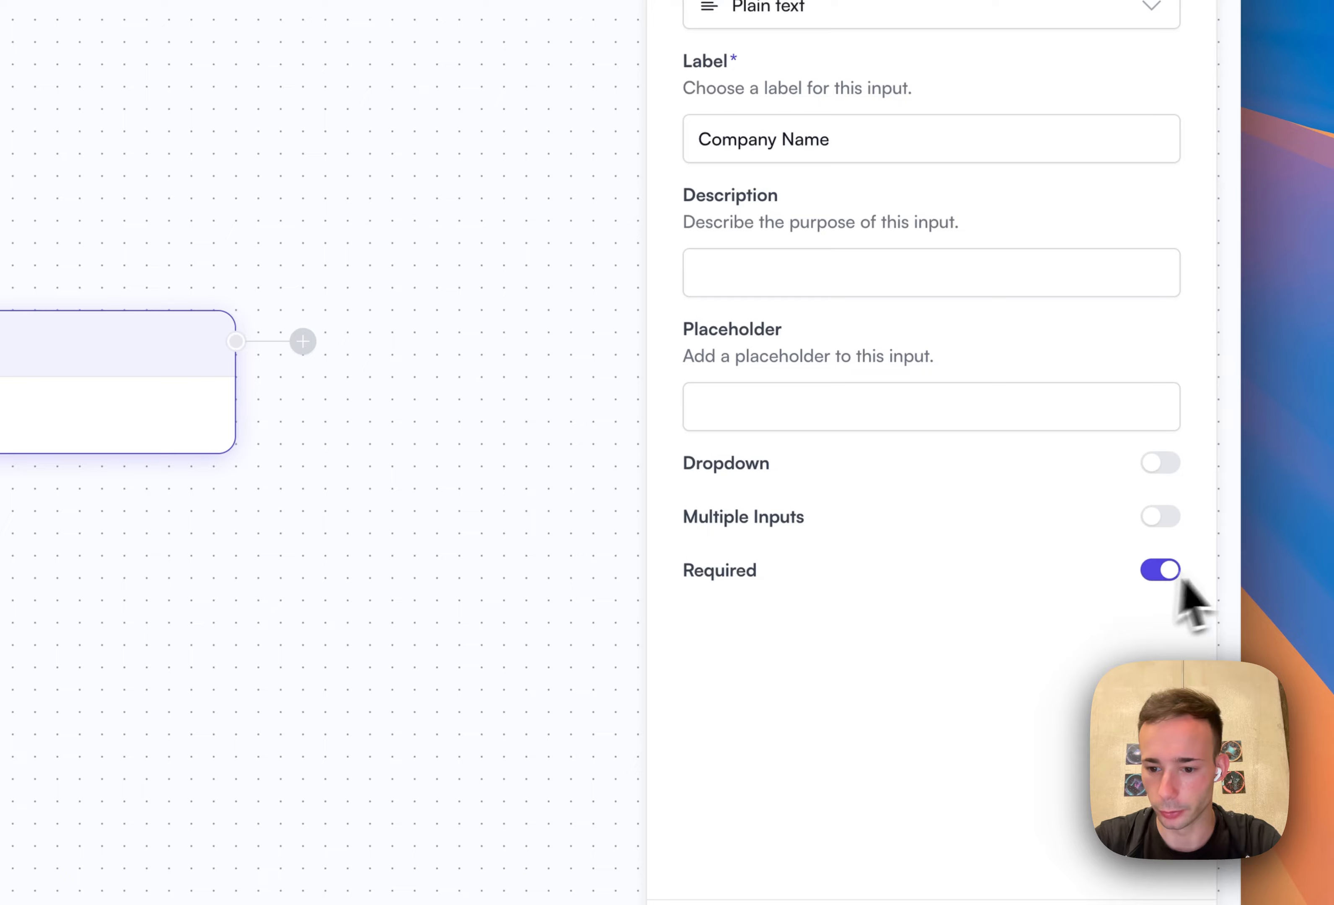
click(842, 711)
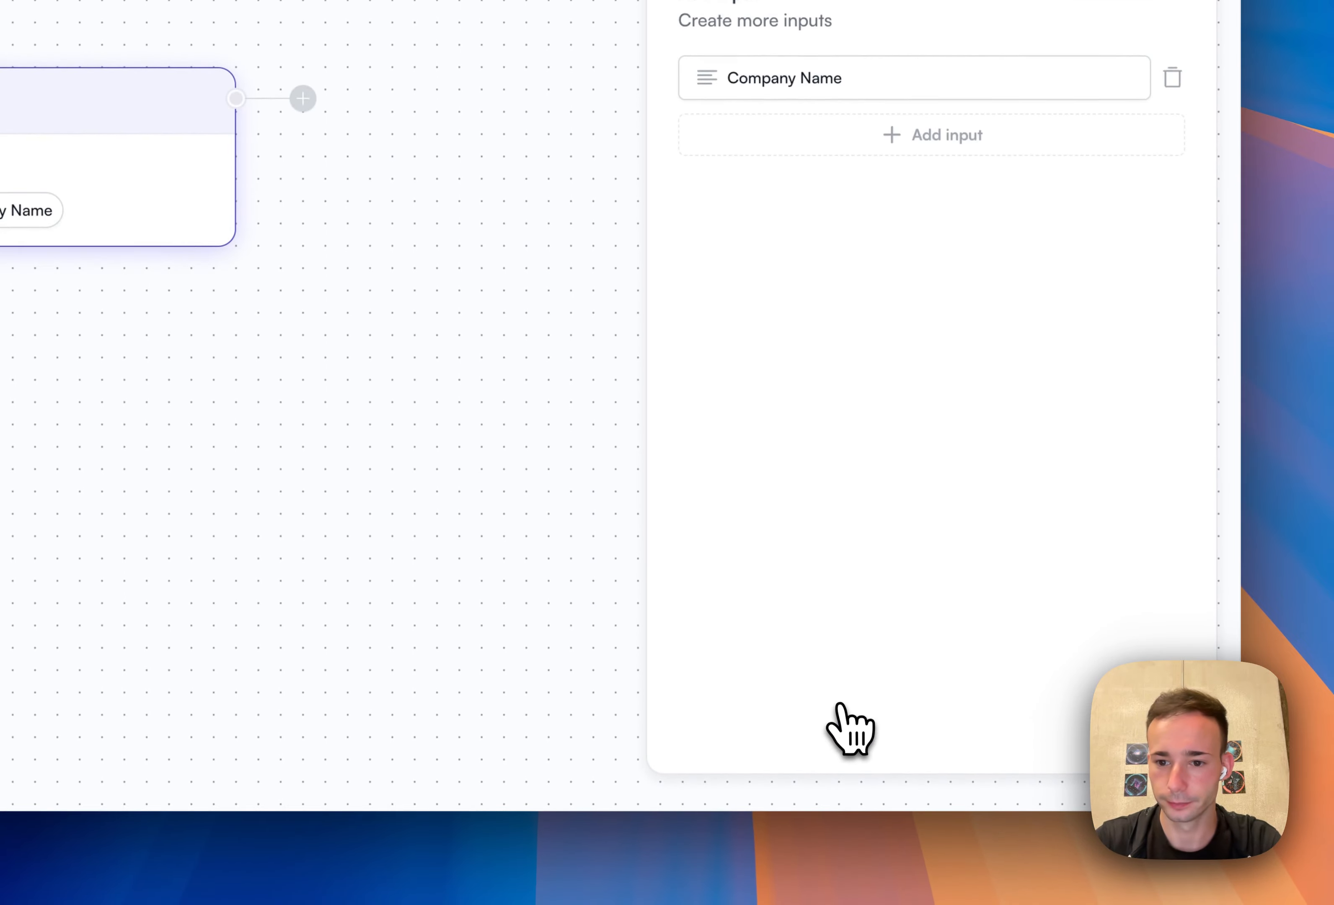
- Add a required URL input labelled "Company Website" to the Start step and save it
click(930, 137)
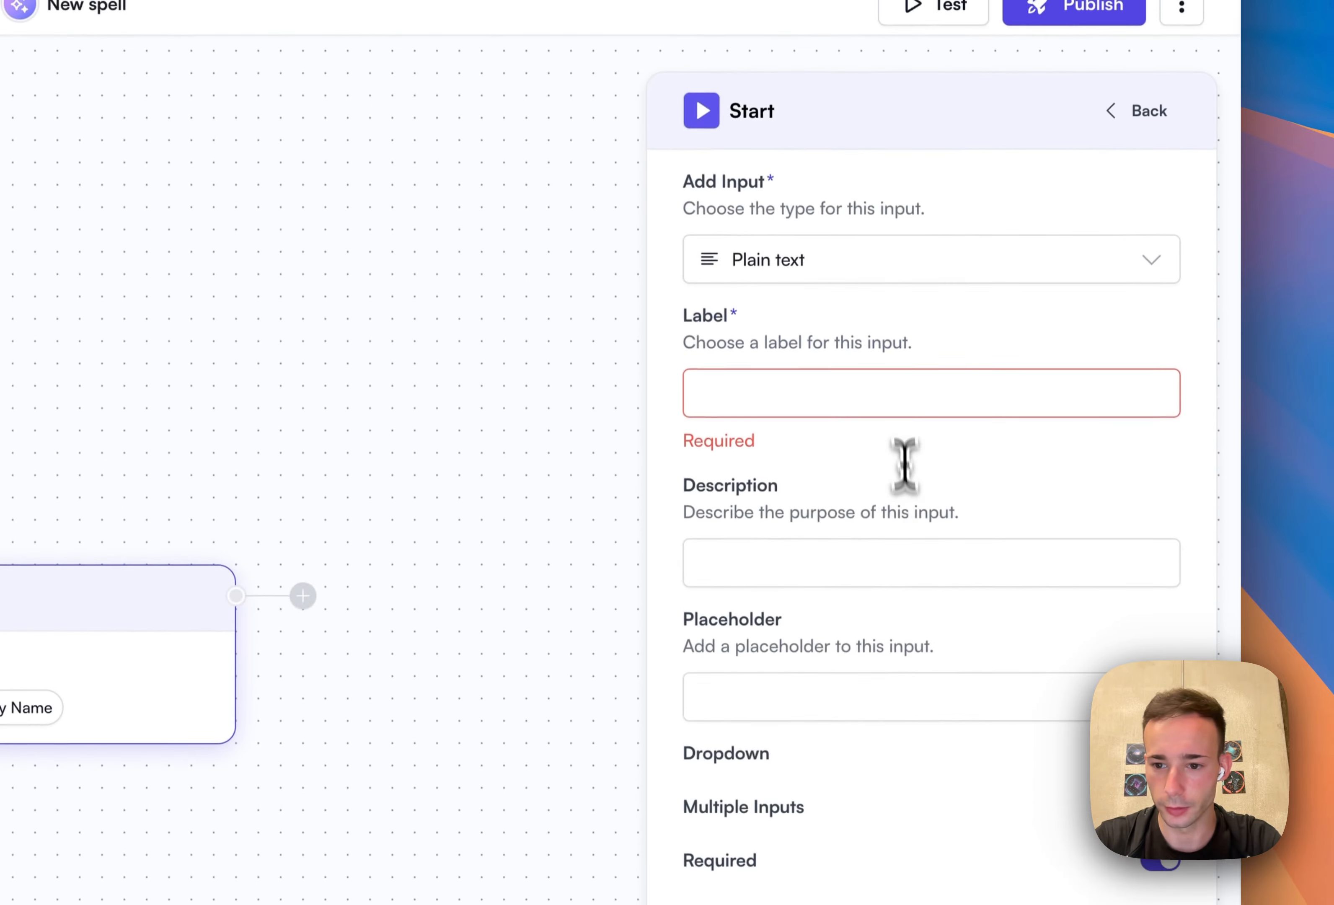
click(901, 413)
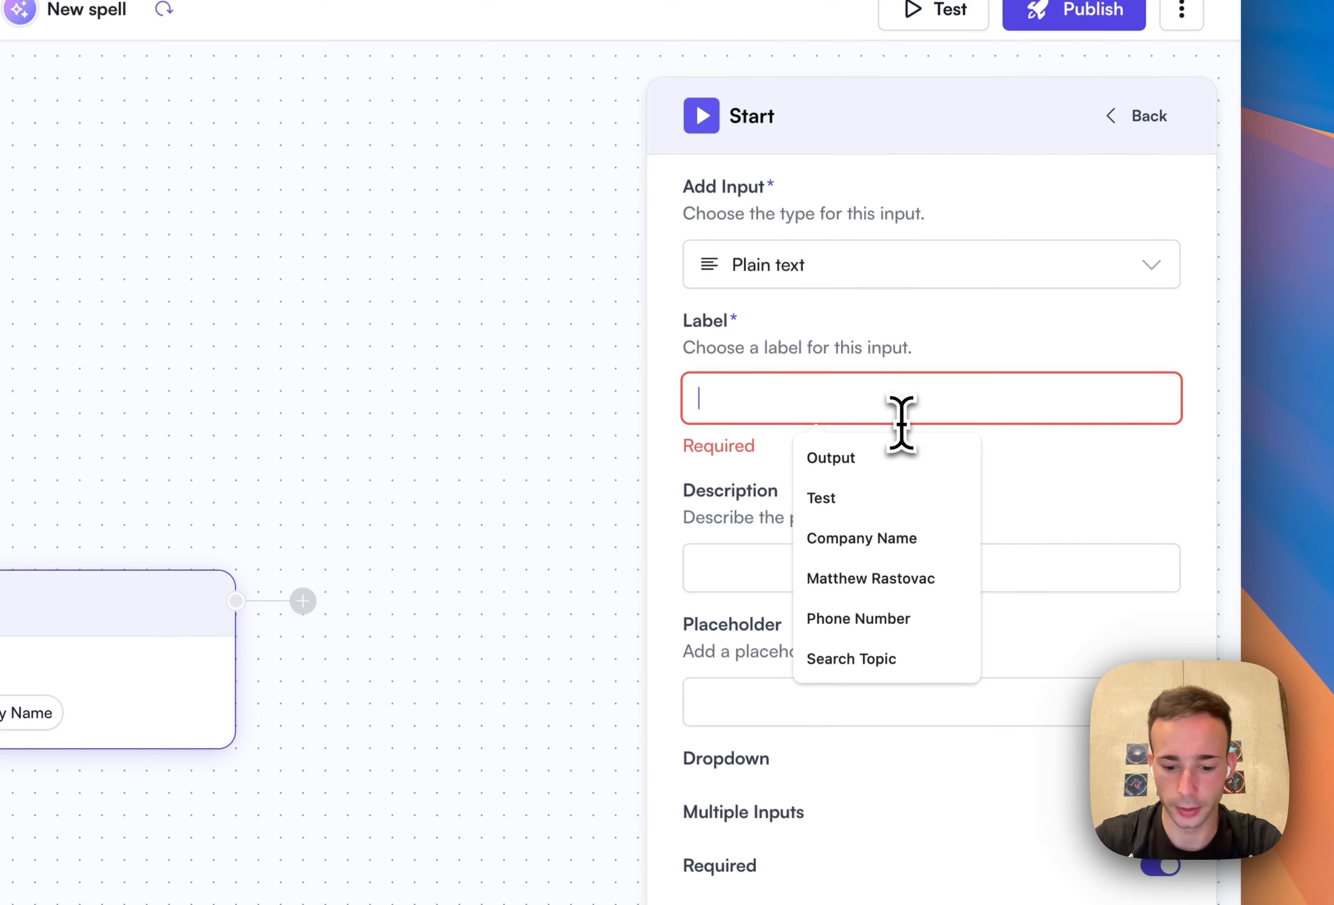
text(Company Website)
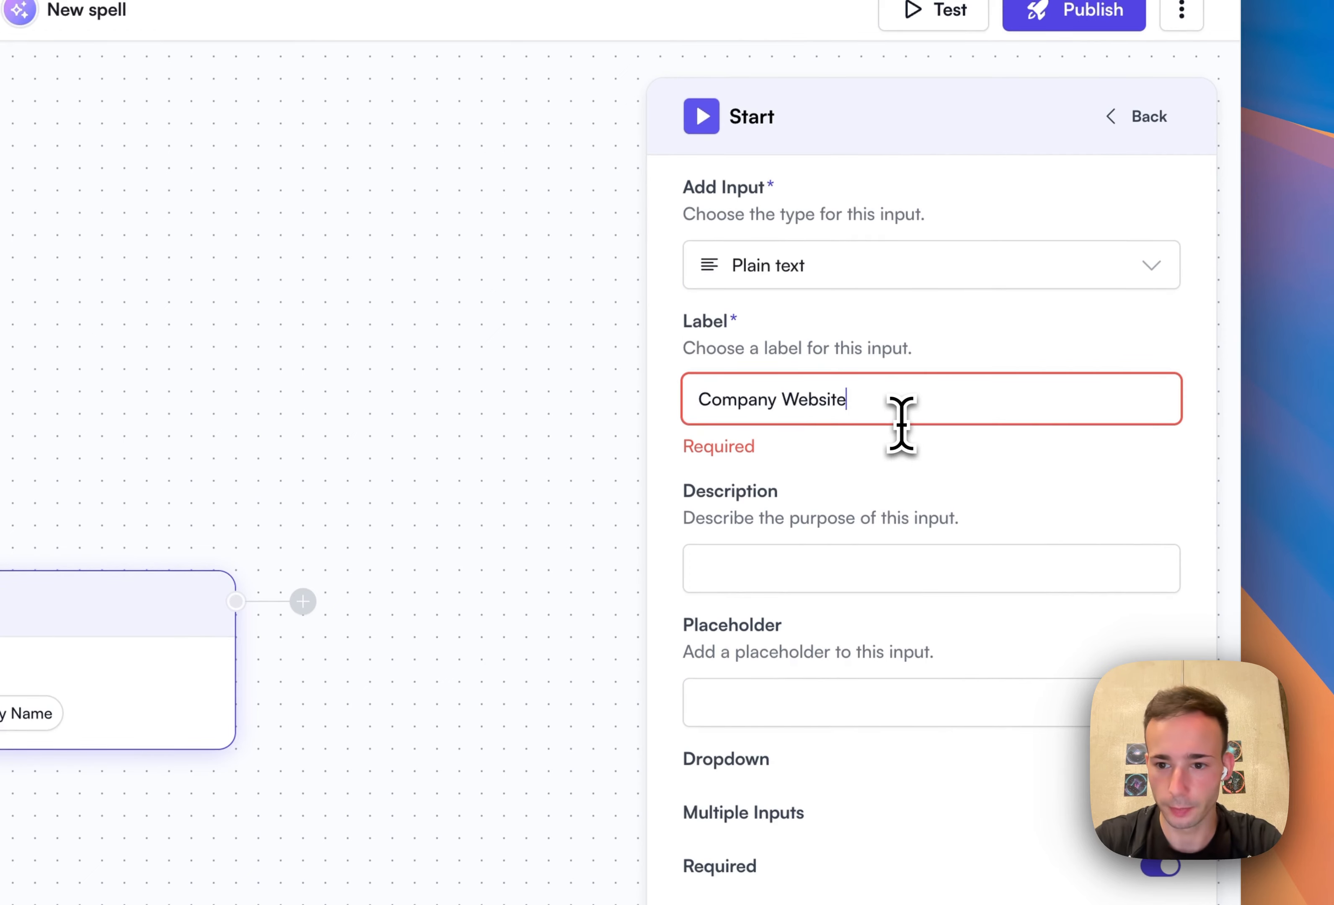
click(795, 282)
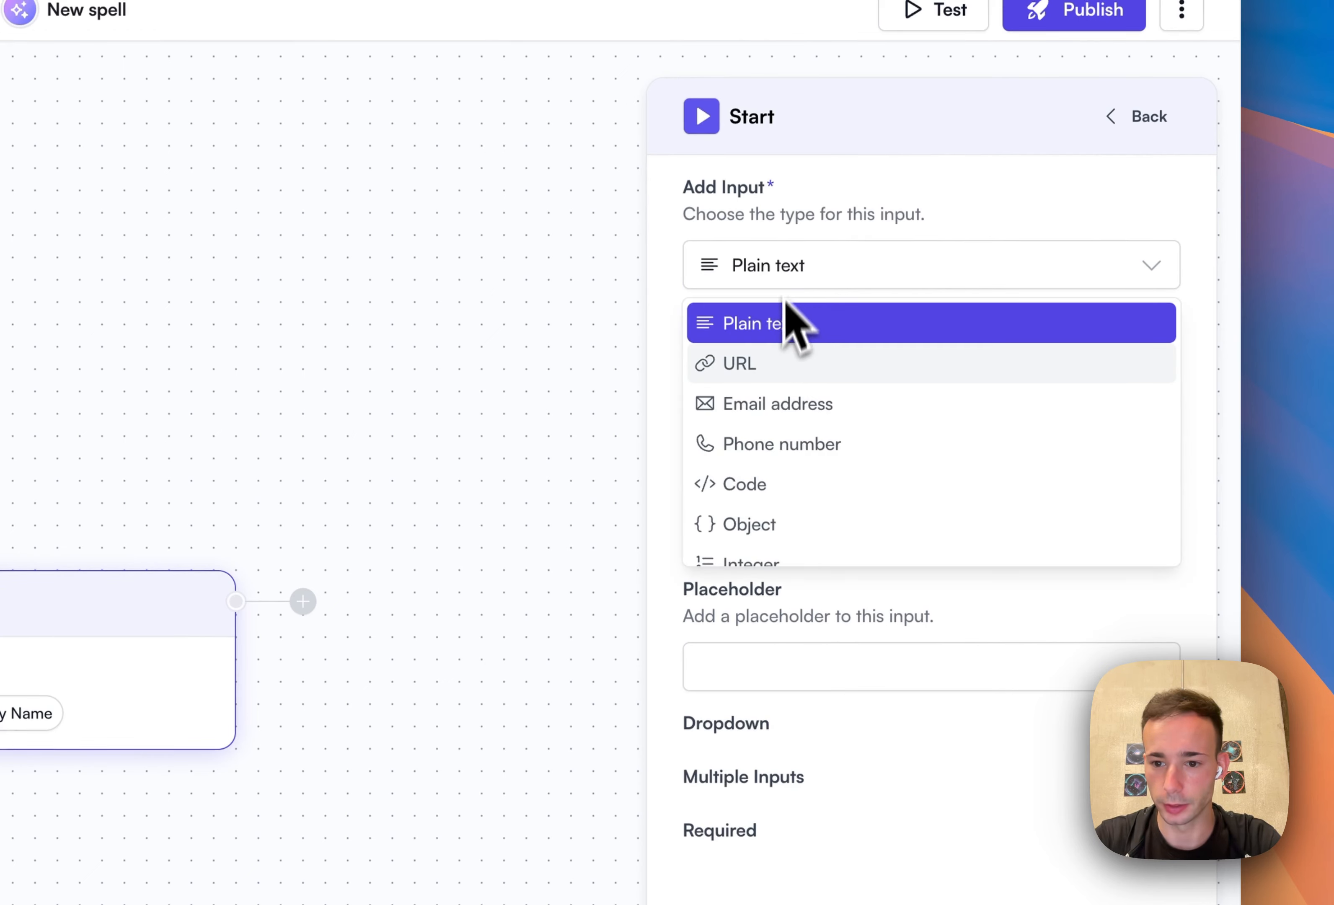
click(776, 365)
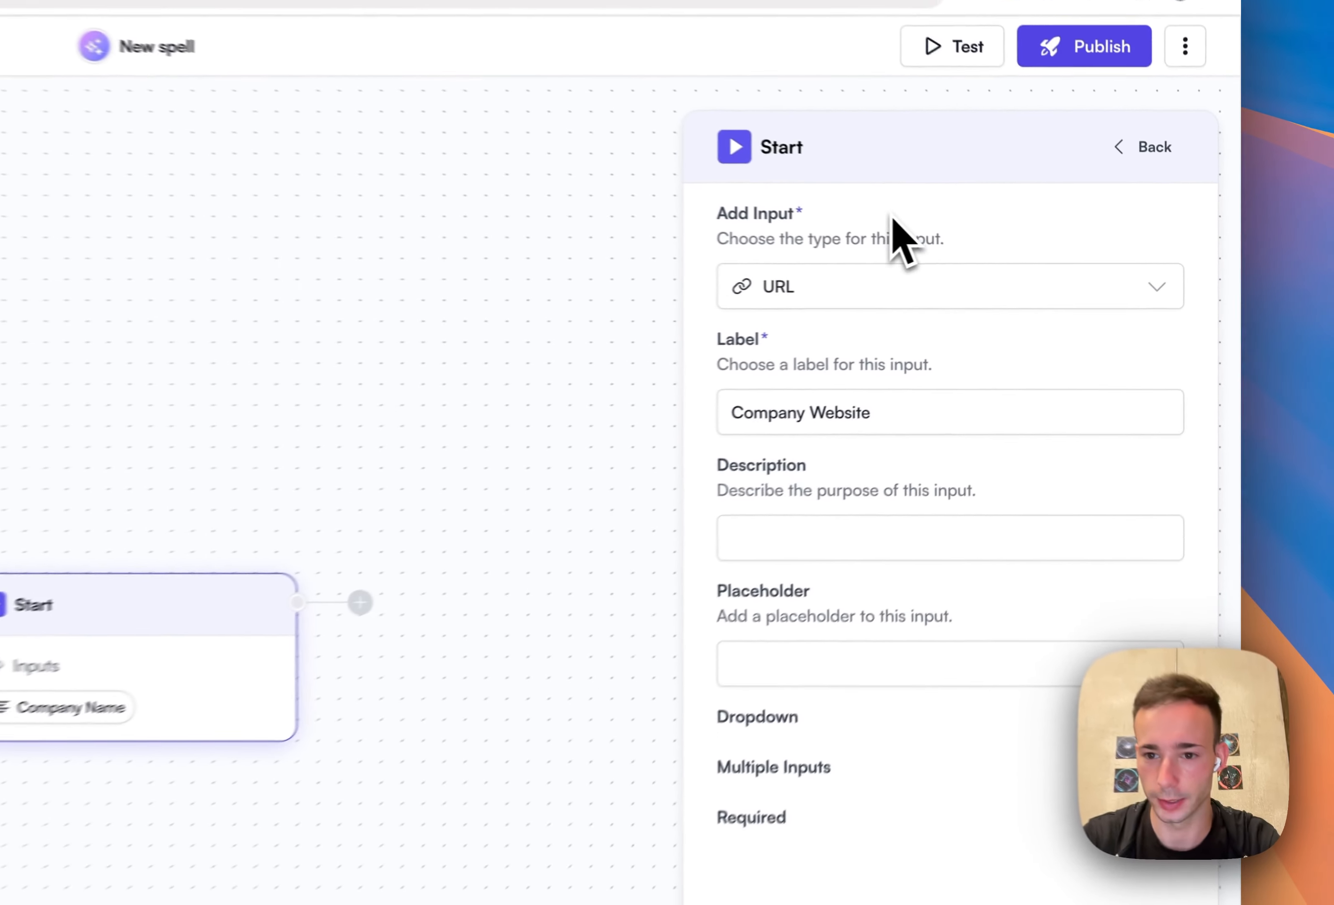
click(855, 553)
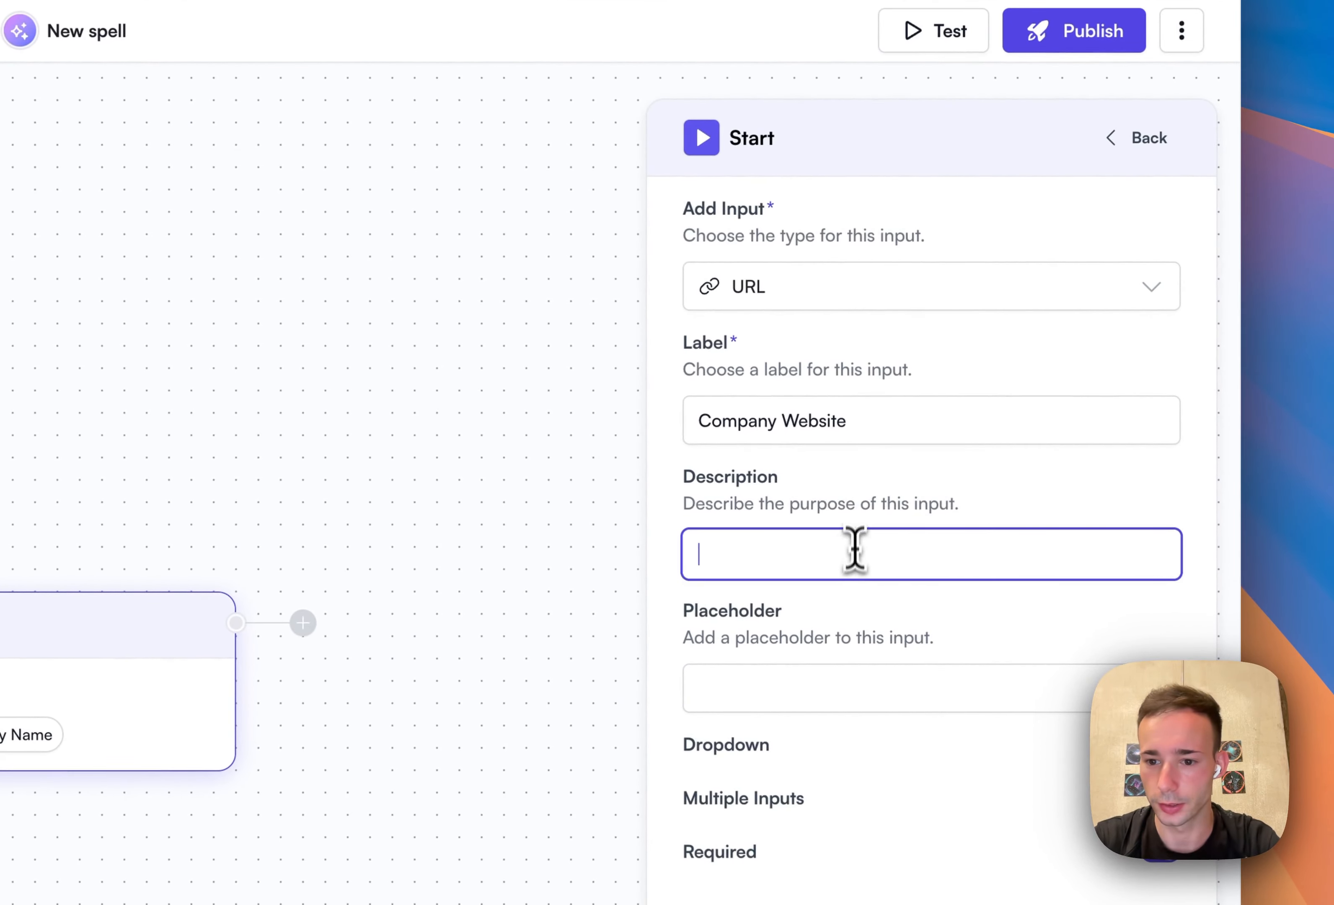
click(856, 687)
click(850, 882)
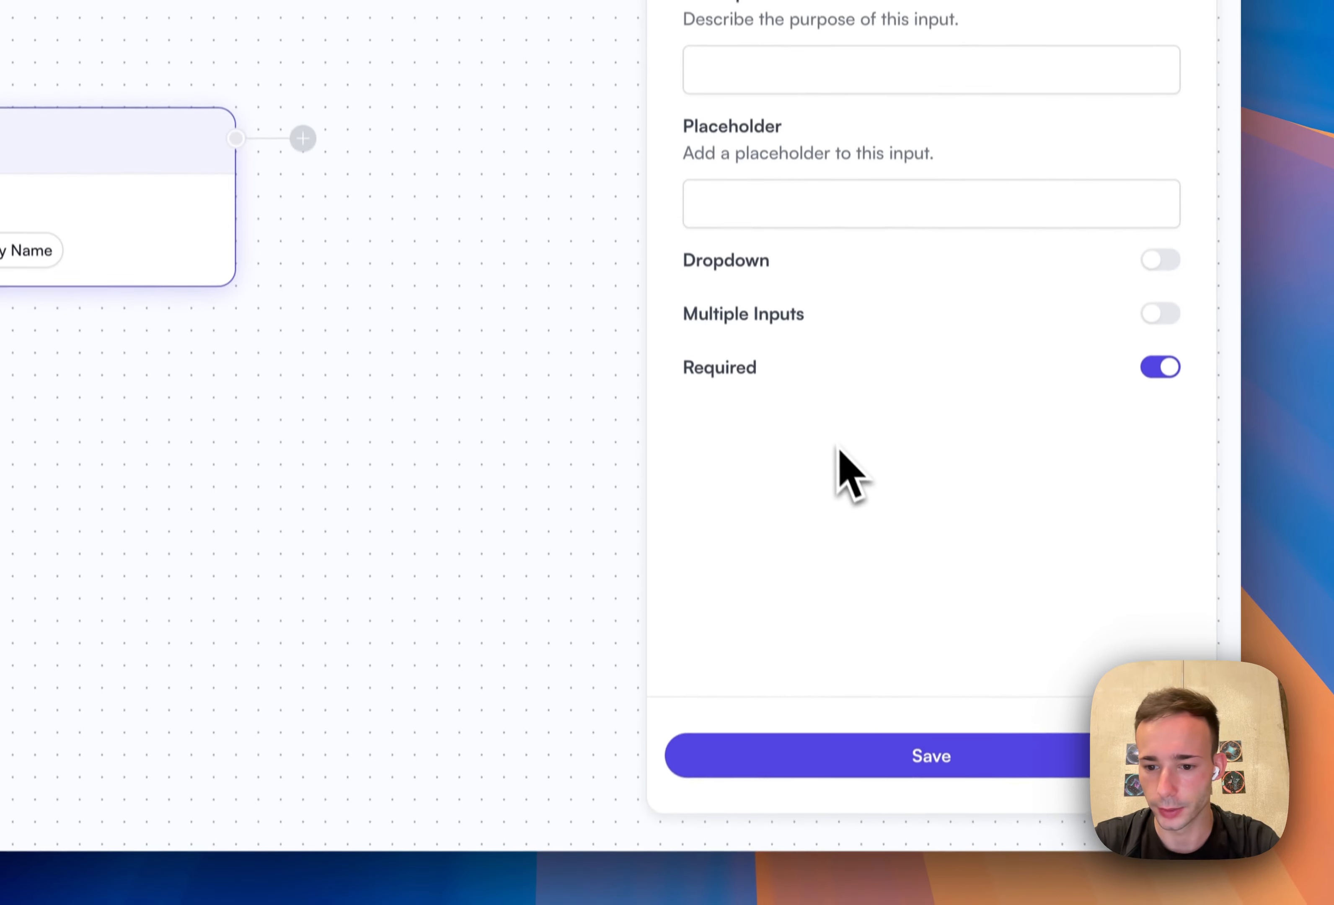
click(833, 731)
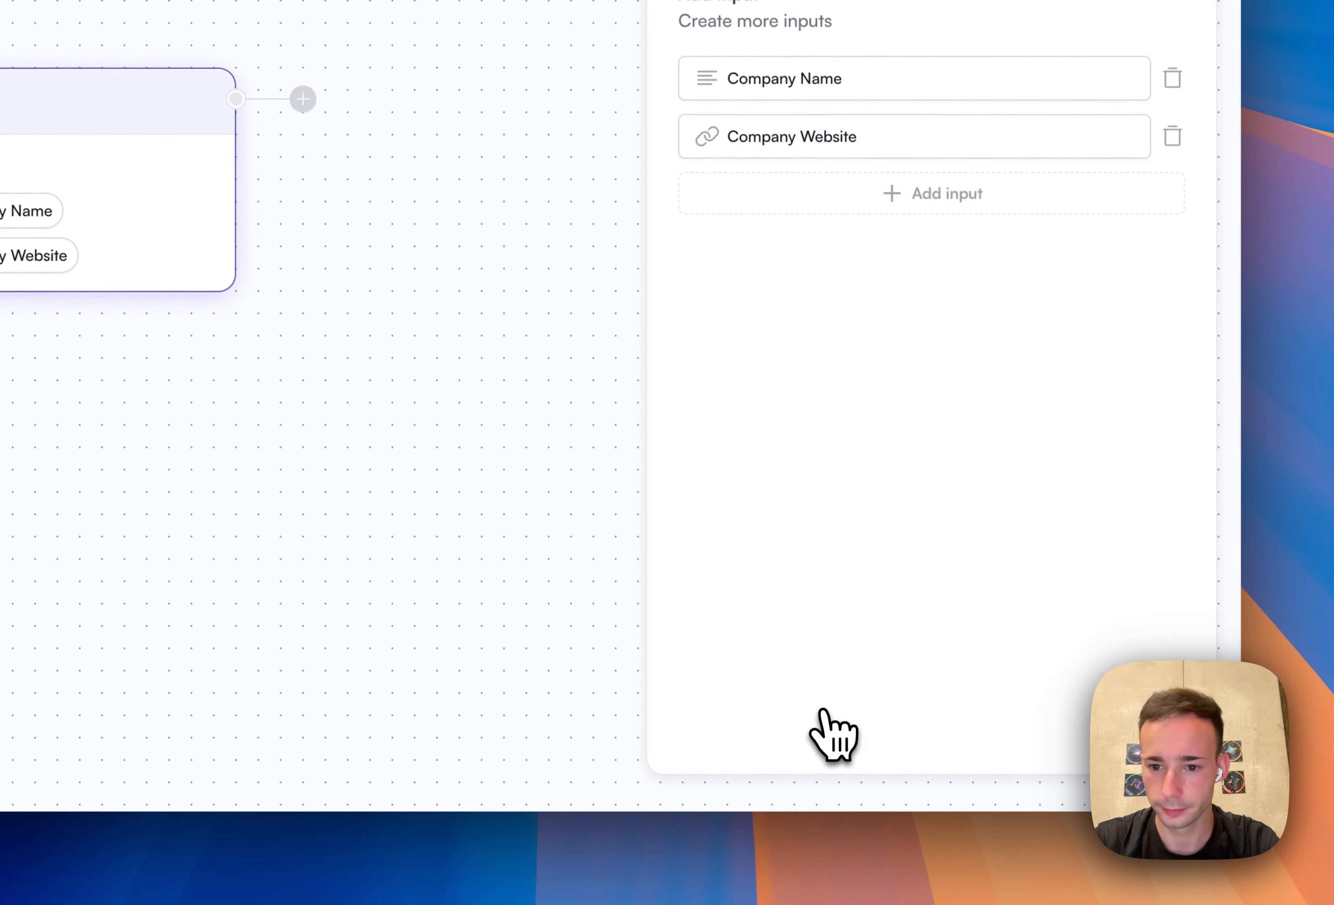
- Start a third plain text input labelled "Compliance Frameworks" with Dropdown and Multiple Inputs enabled
click(892, 193)
text(Complianc)
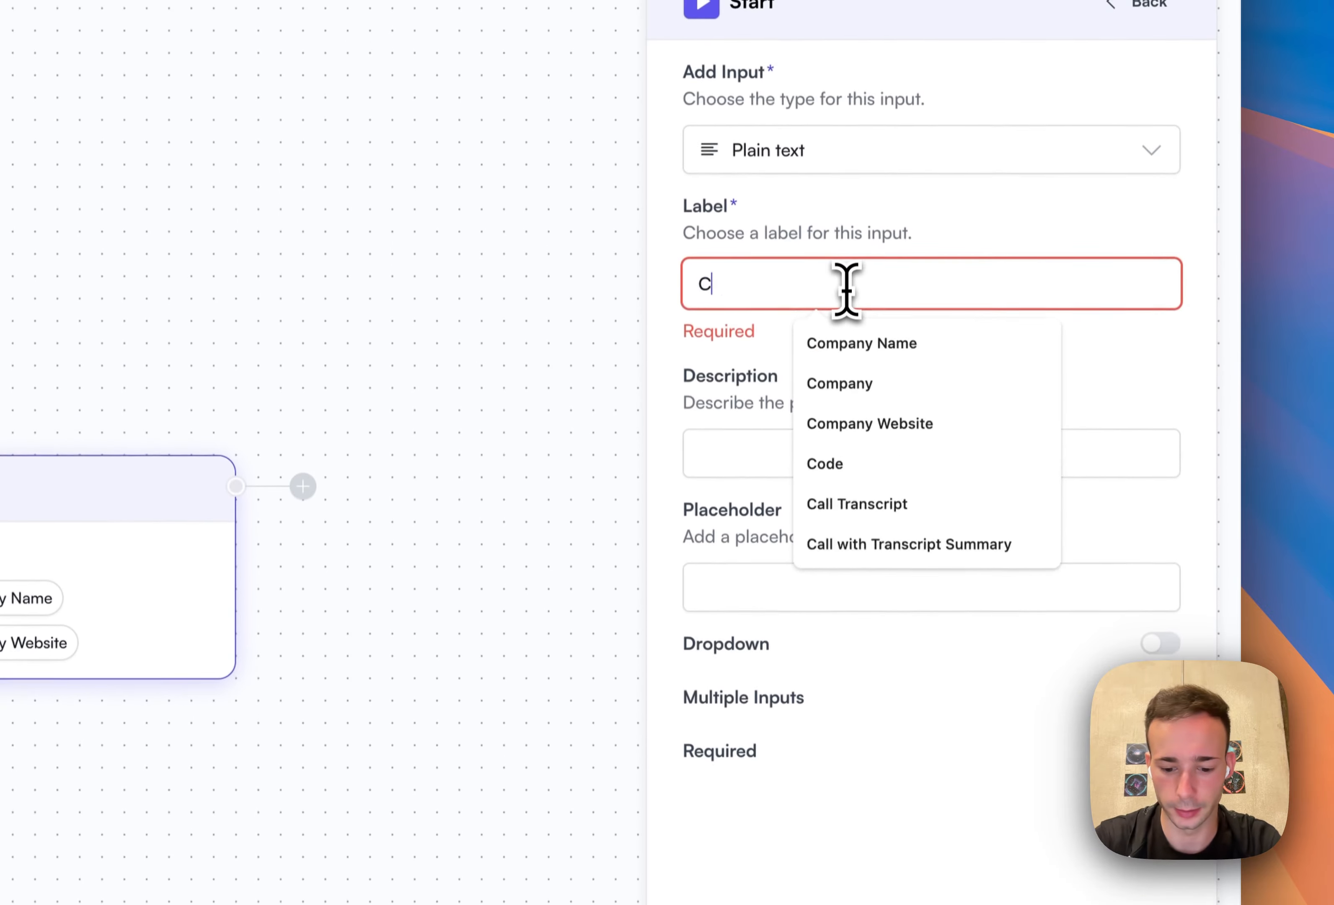
text(e Fram)
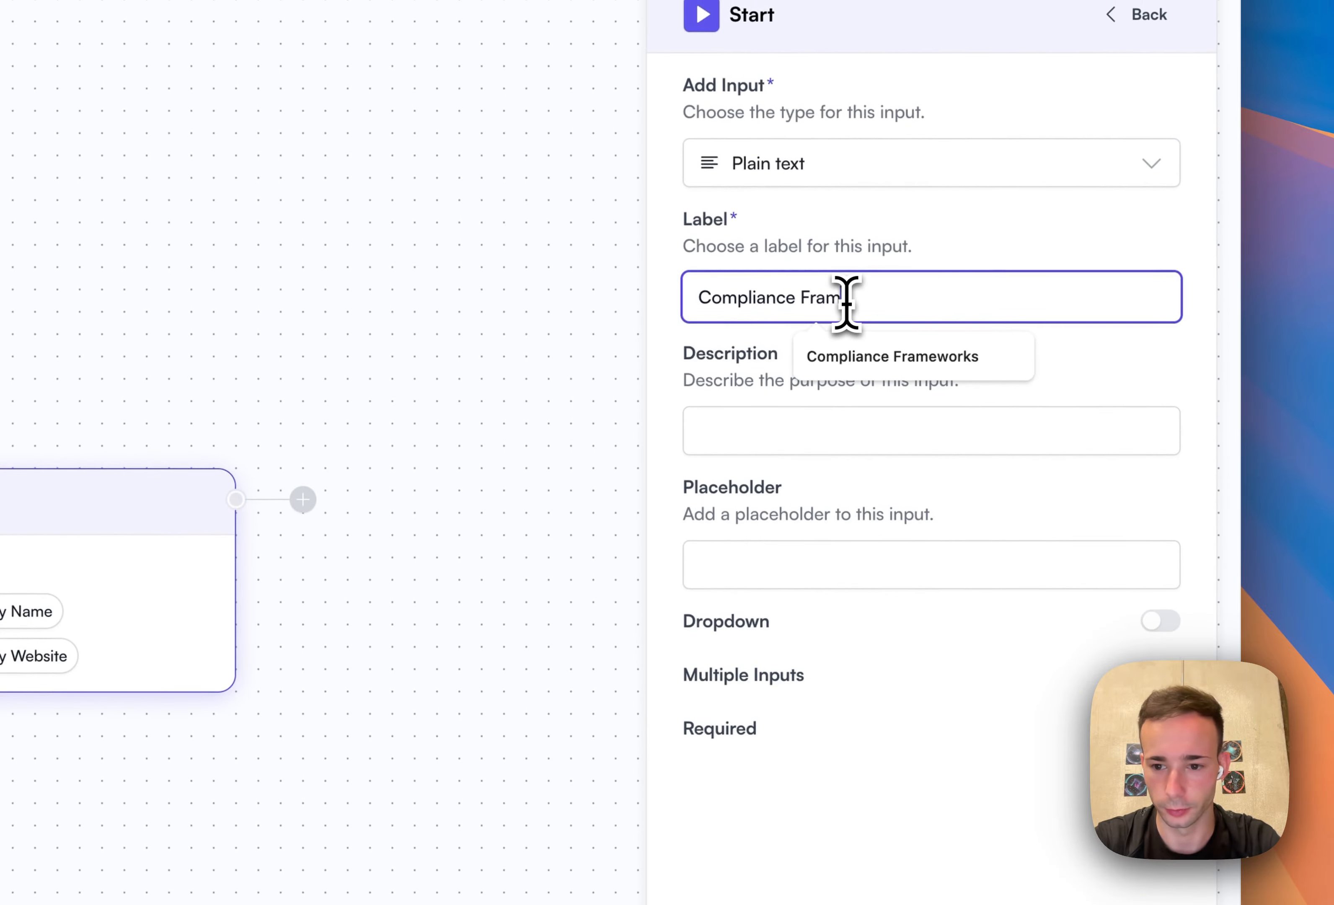
text(eworks)
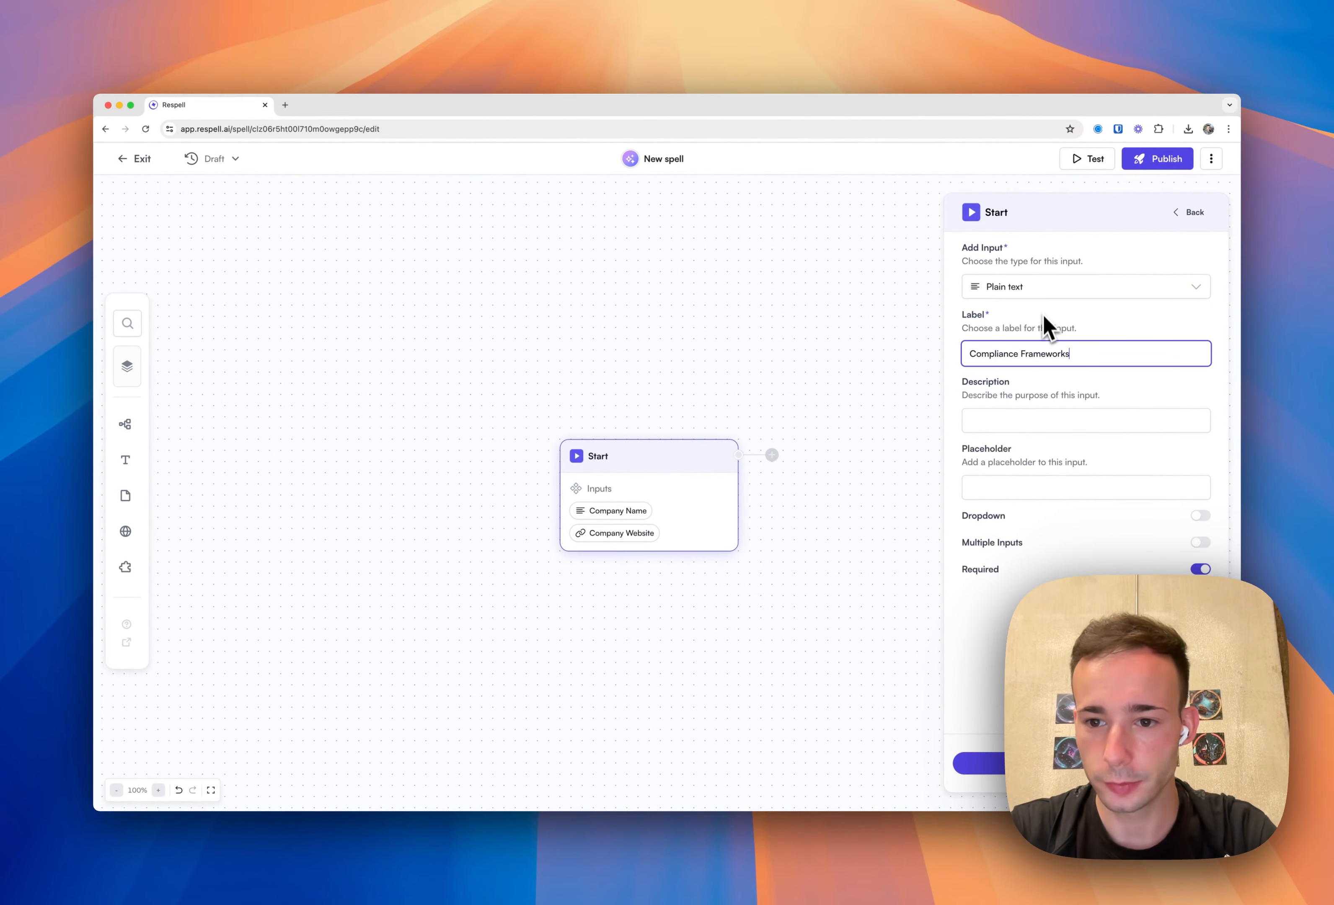
click(1060, 263)
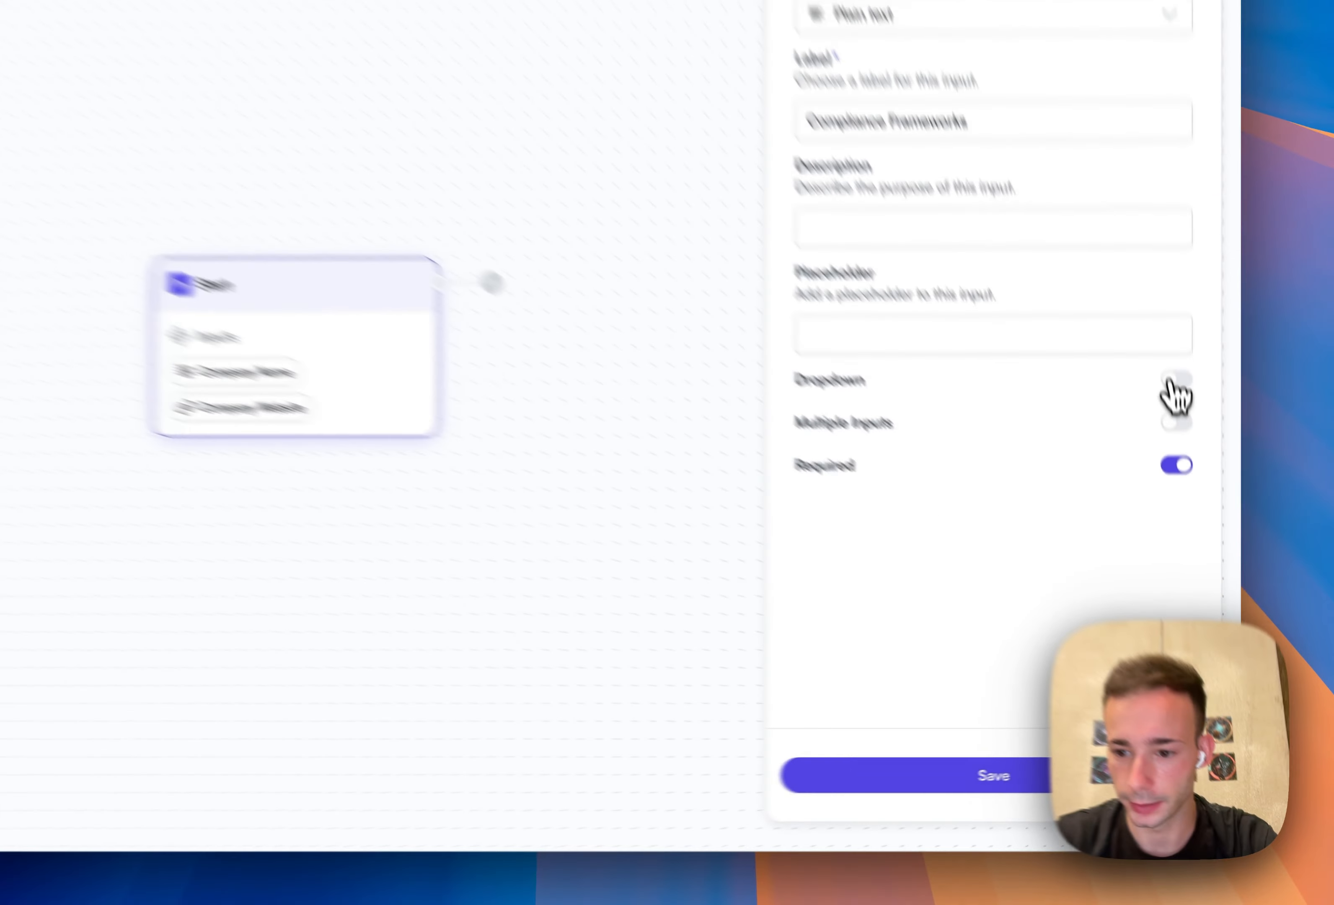
click(1200, 516)
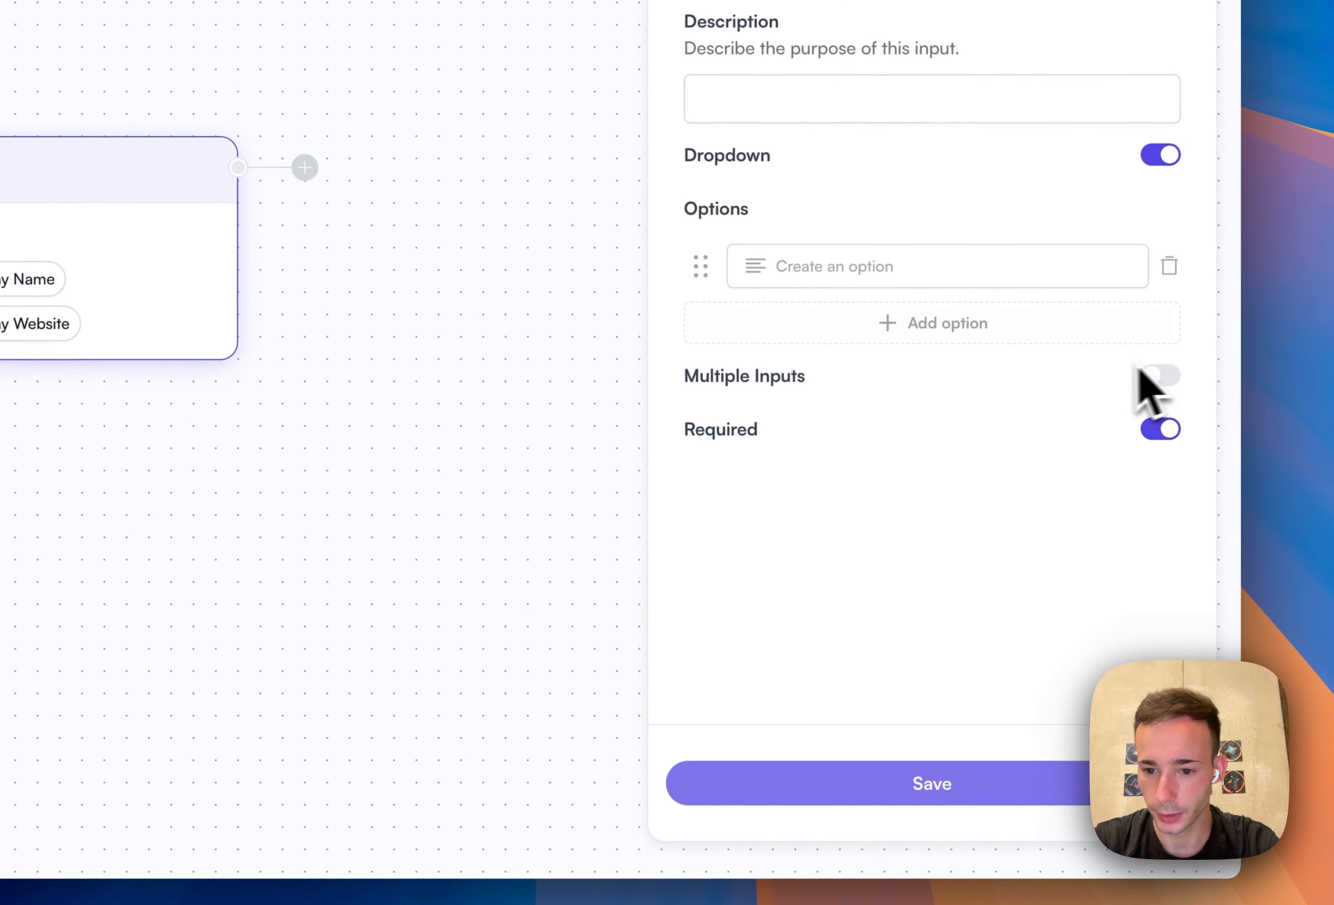
click(1157, 377)
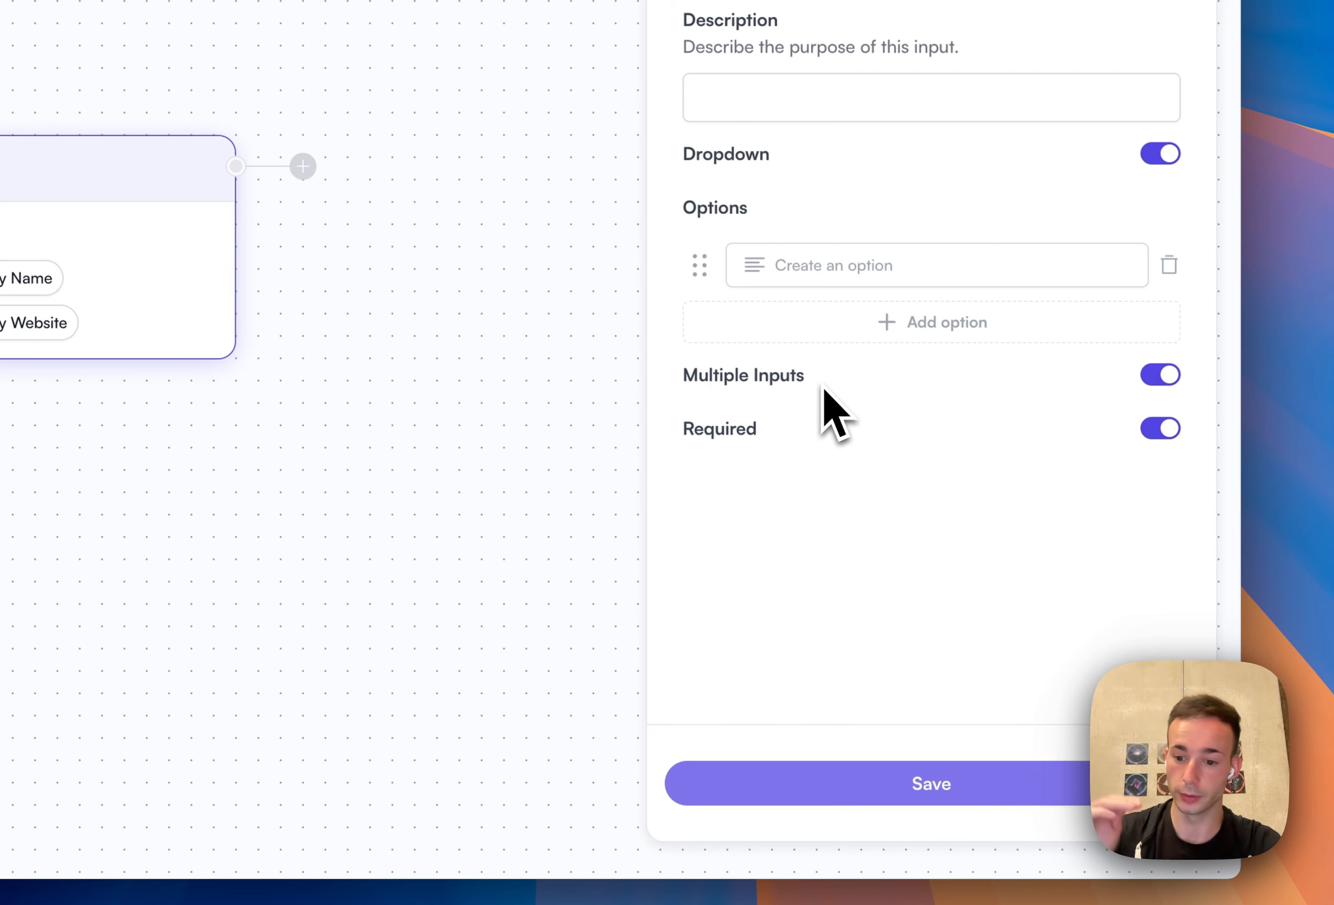
- Enter GDPR as the first dropdown option of the Compliance Frameworks input
click(843, 264)
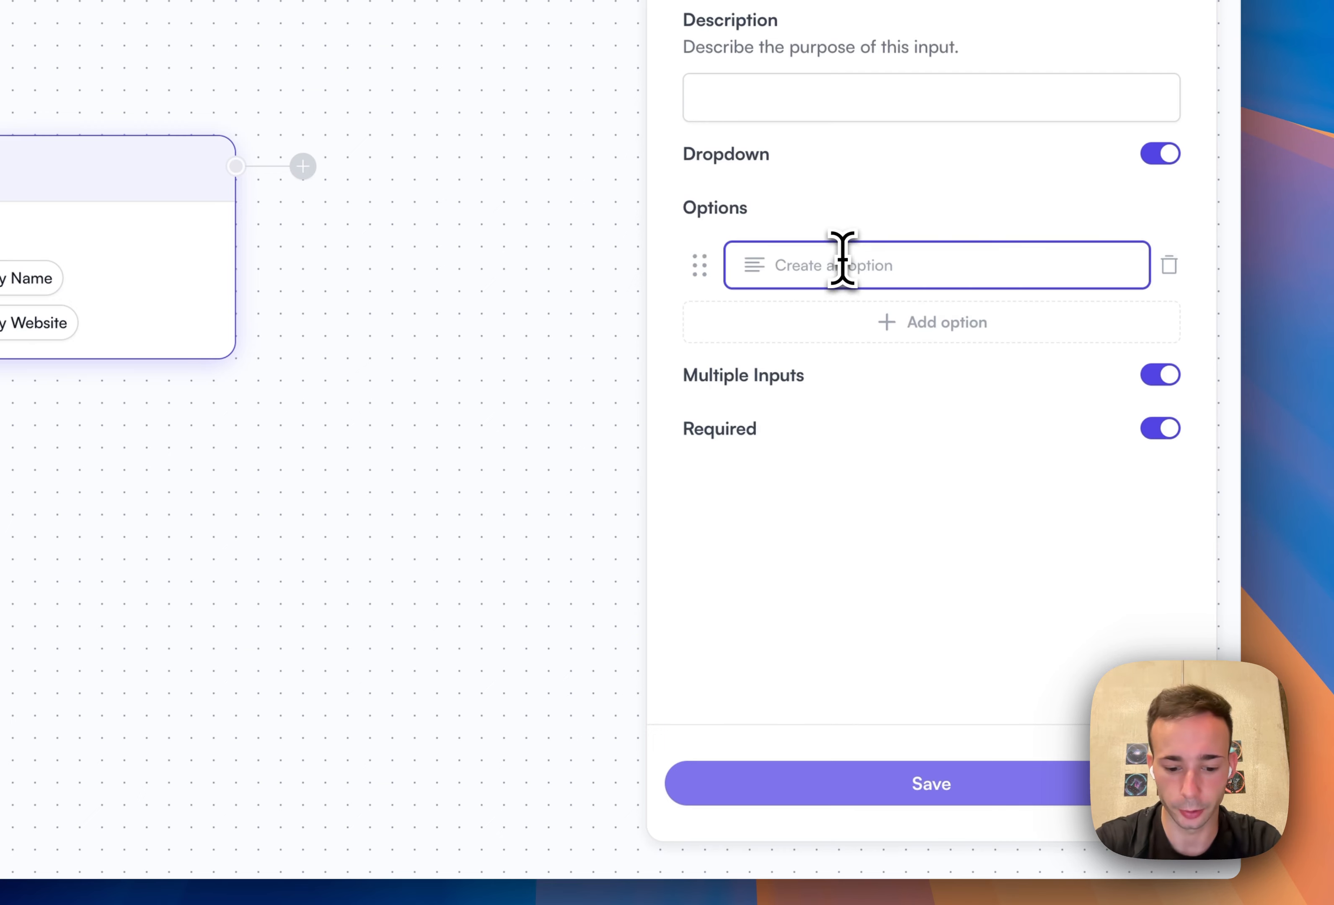
text(G)
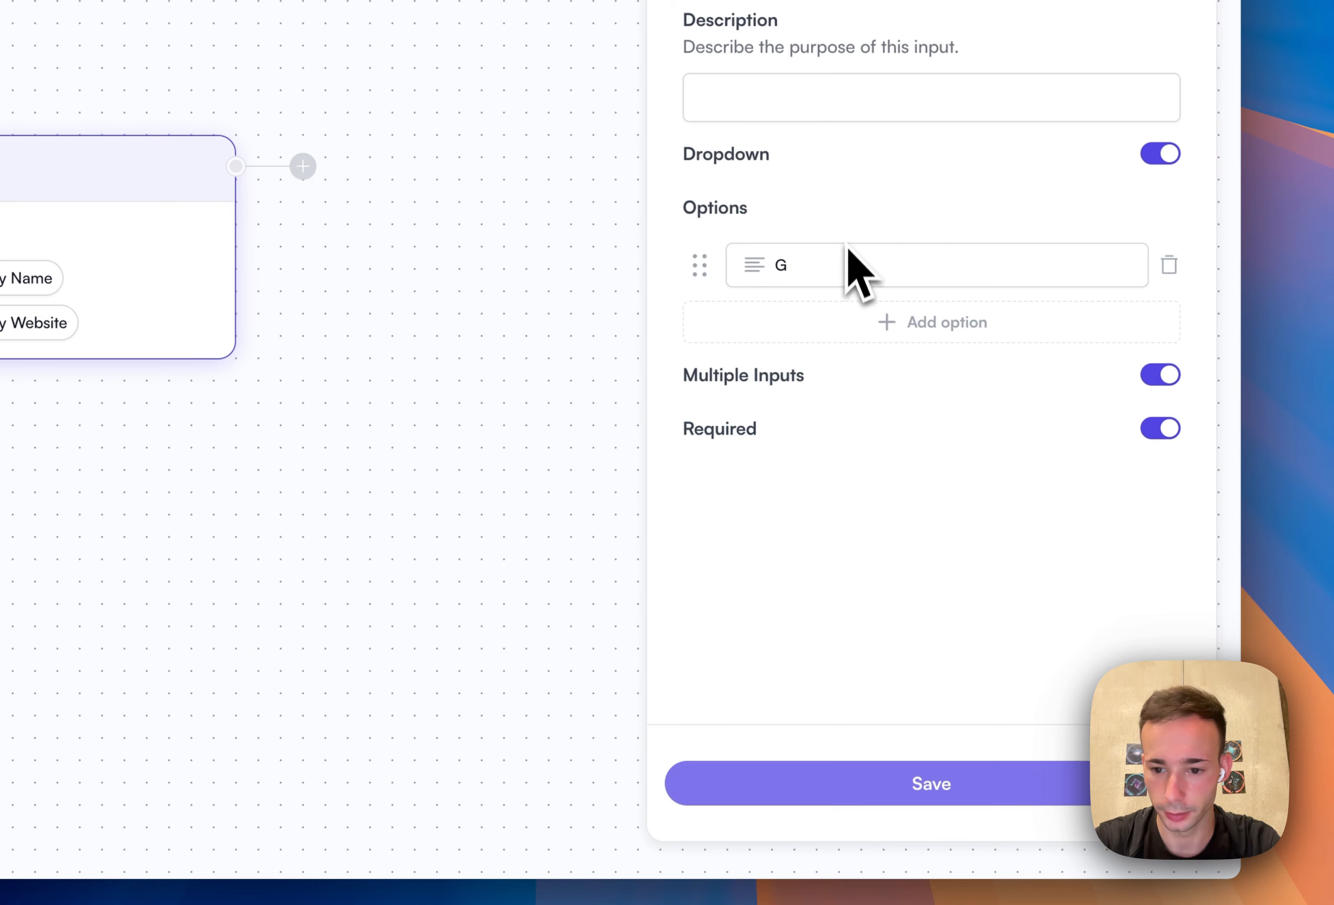
click(867, 266)
text(DPR)
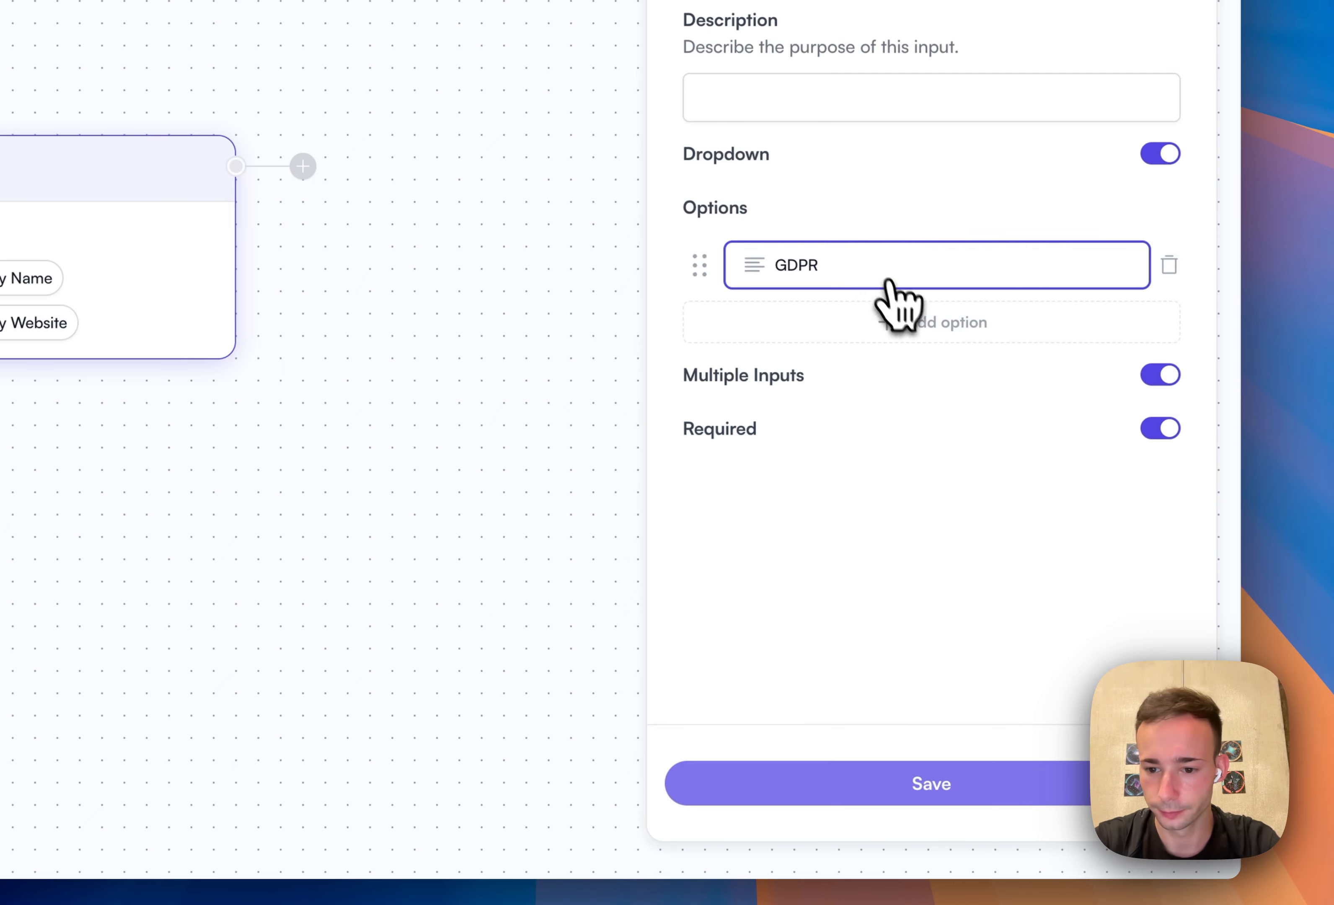
- Add SOC2, HIPAA and ISO 2700 as further Compliance Frameworks dropdown options and save the input
click(891, 321)
click(890, 320)
text(SOC2)
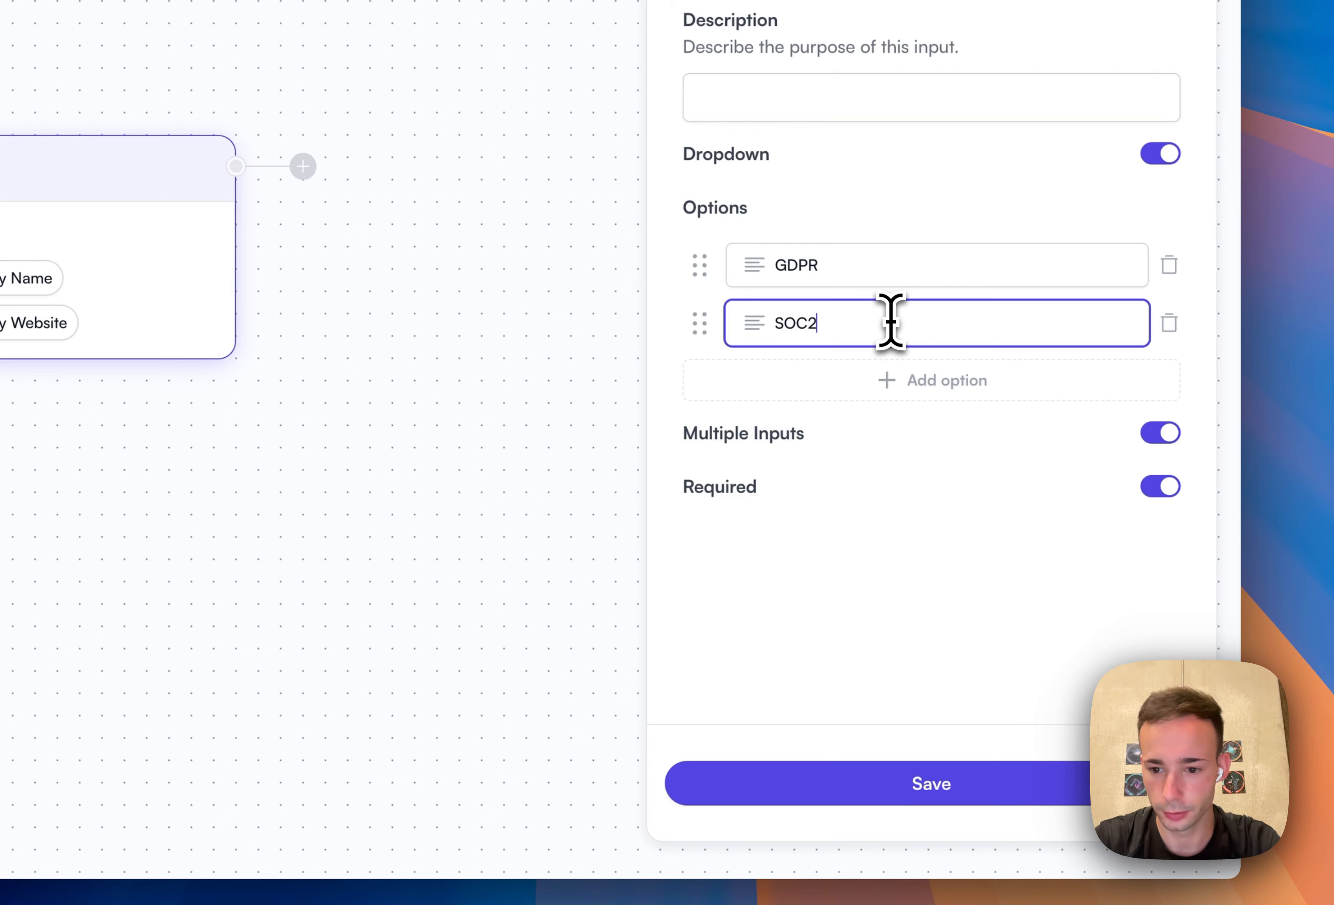
click(899, 378)
click(878, 383)
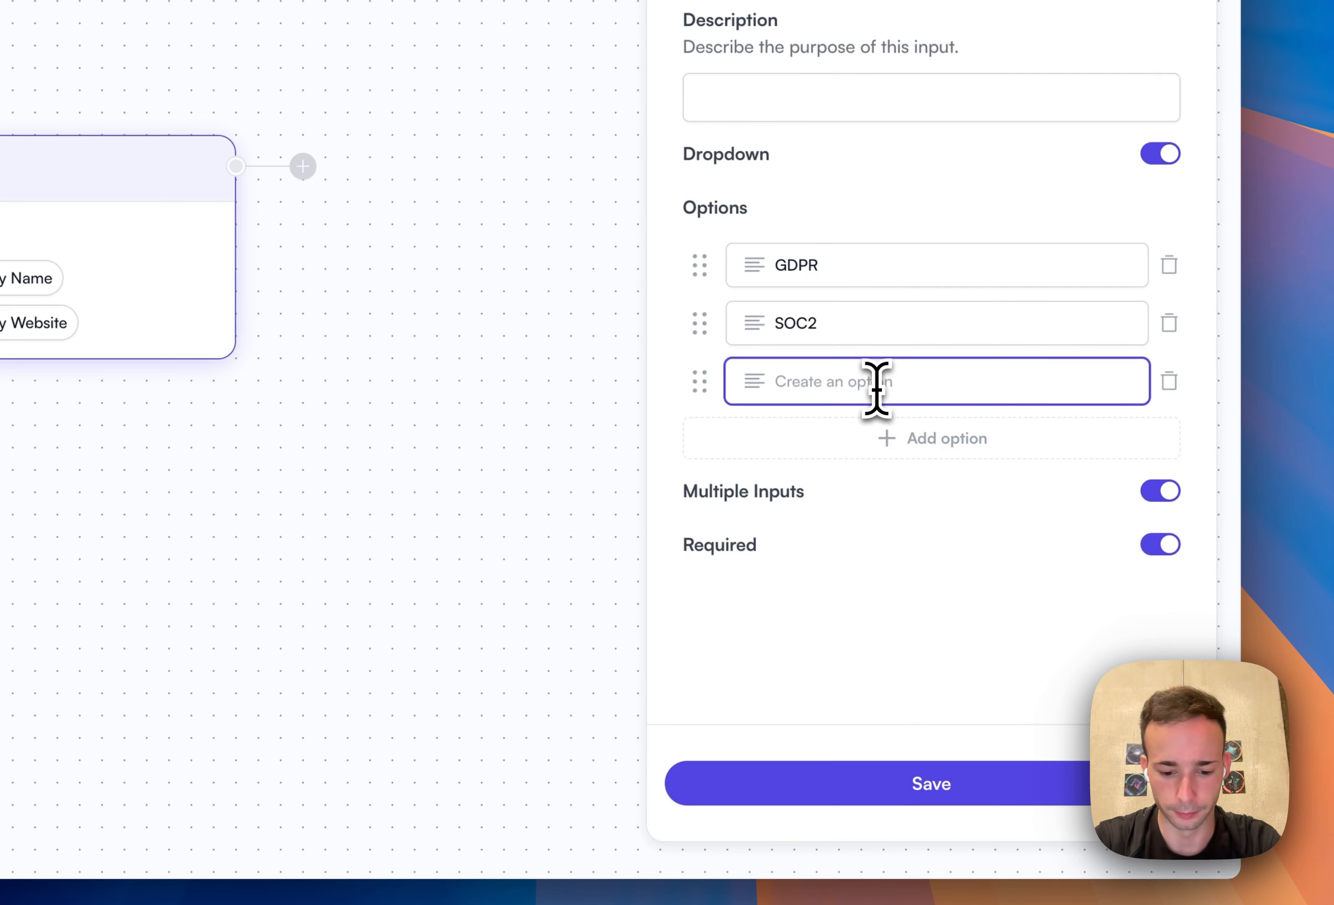
click(885, 434)
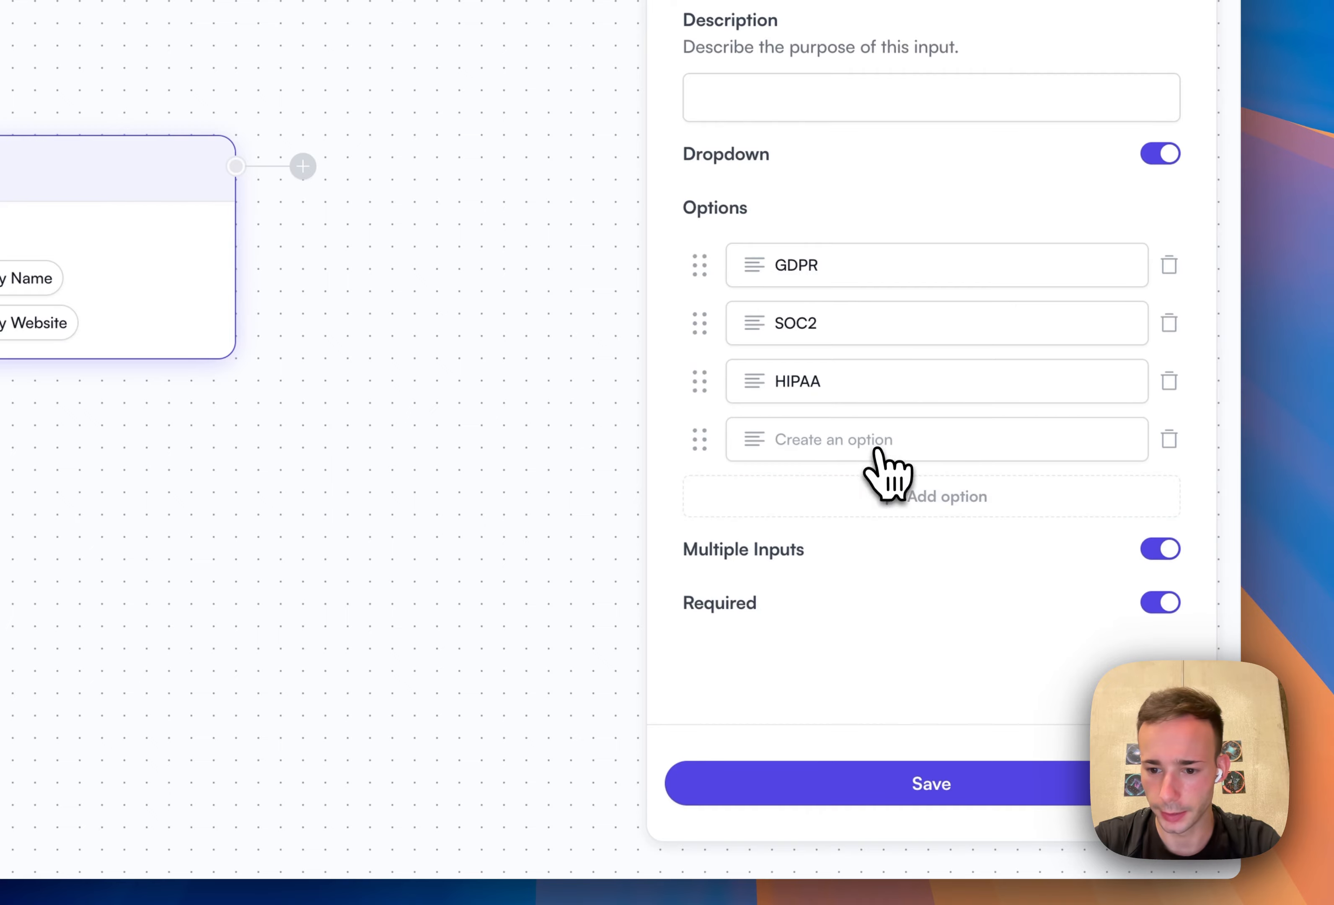
click(856, 447)
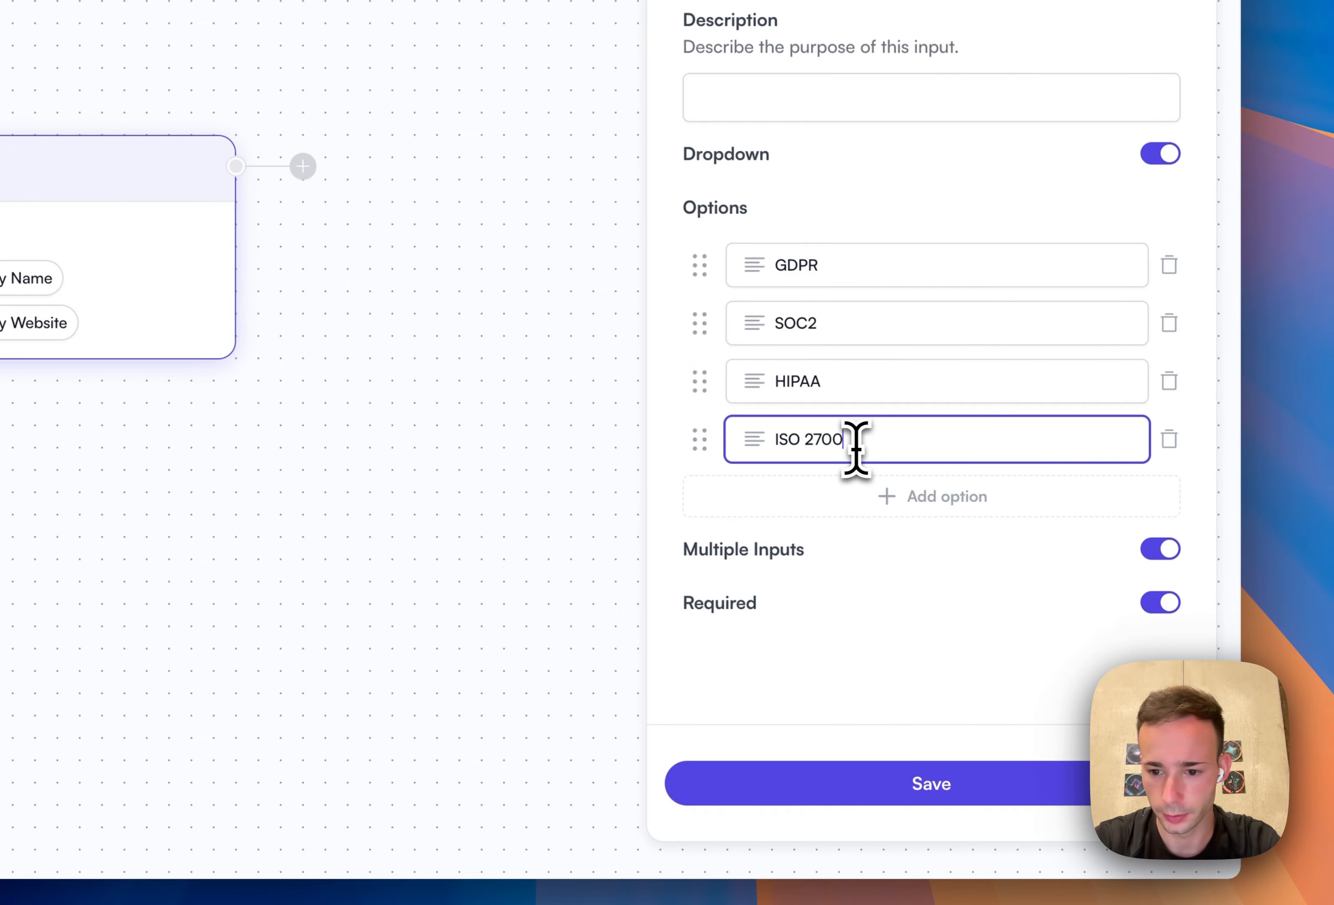
click(870, 785)
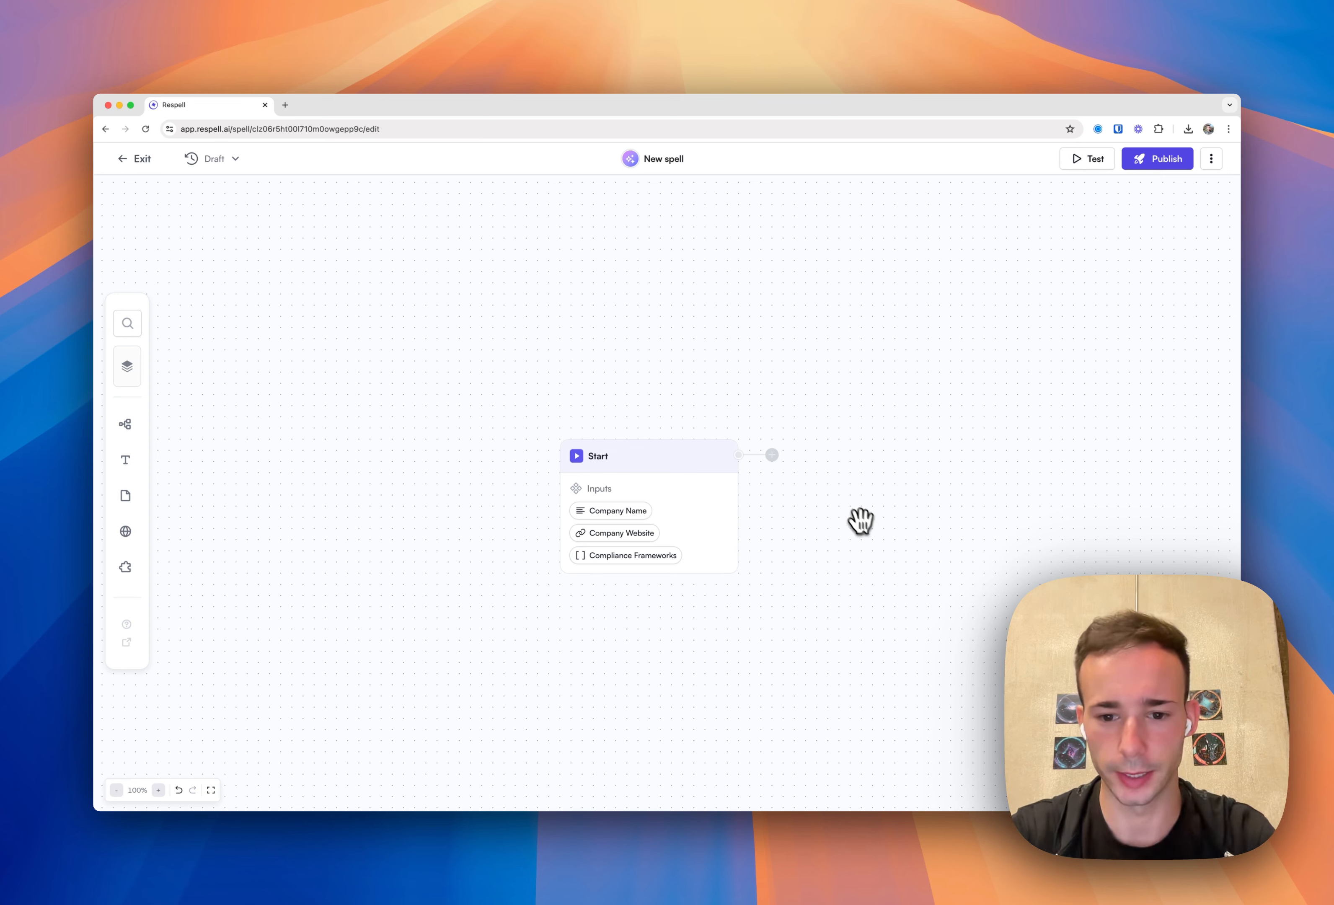
drag(837, 467, 681, 464)
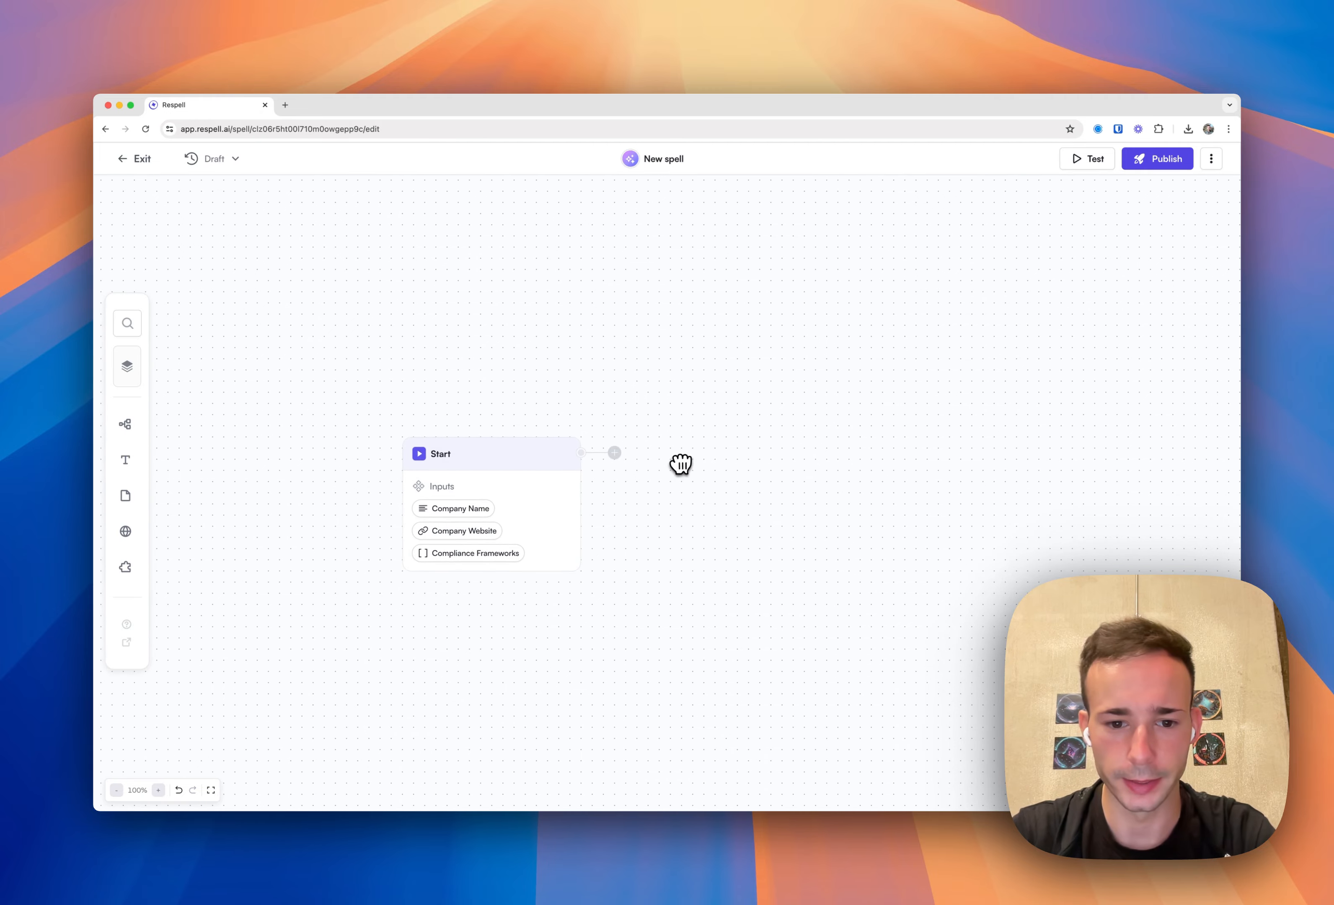
click(615, 454)
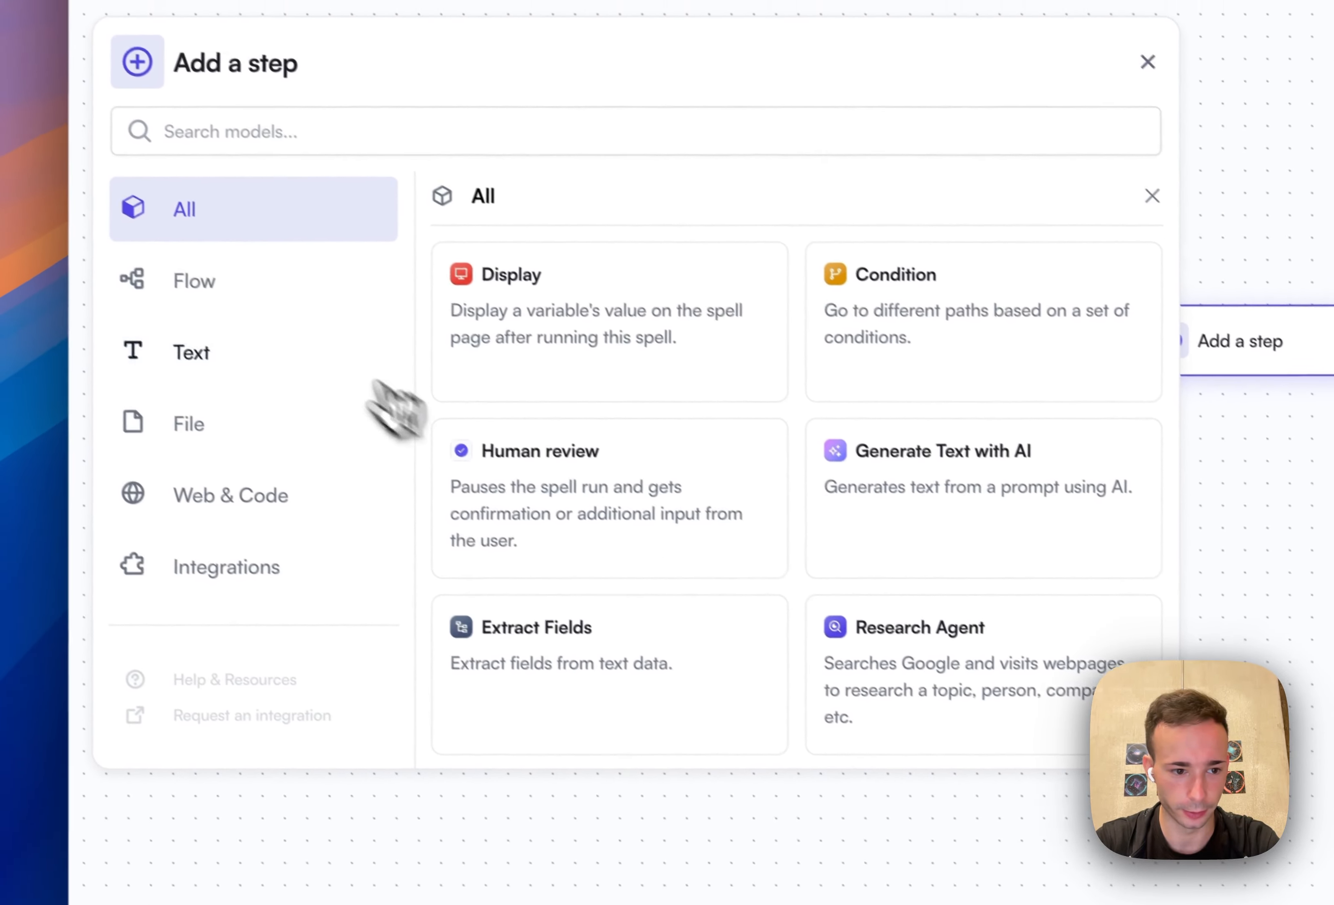
click(306, 288)
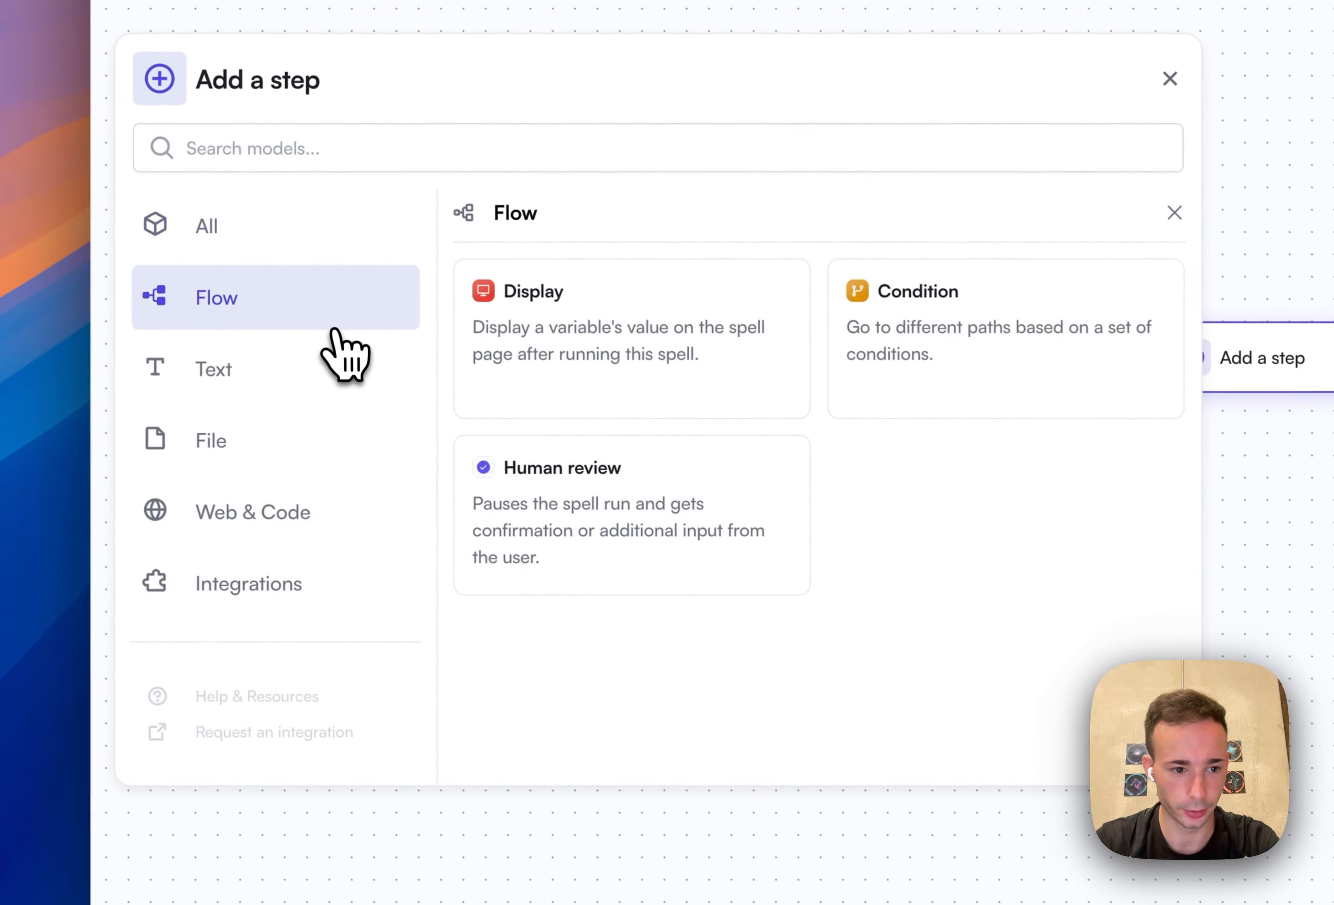
click(285, 360)
click(280, 407)
click(286, 279)
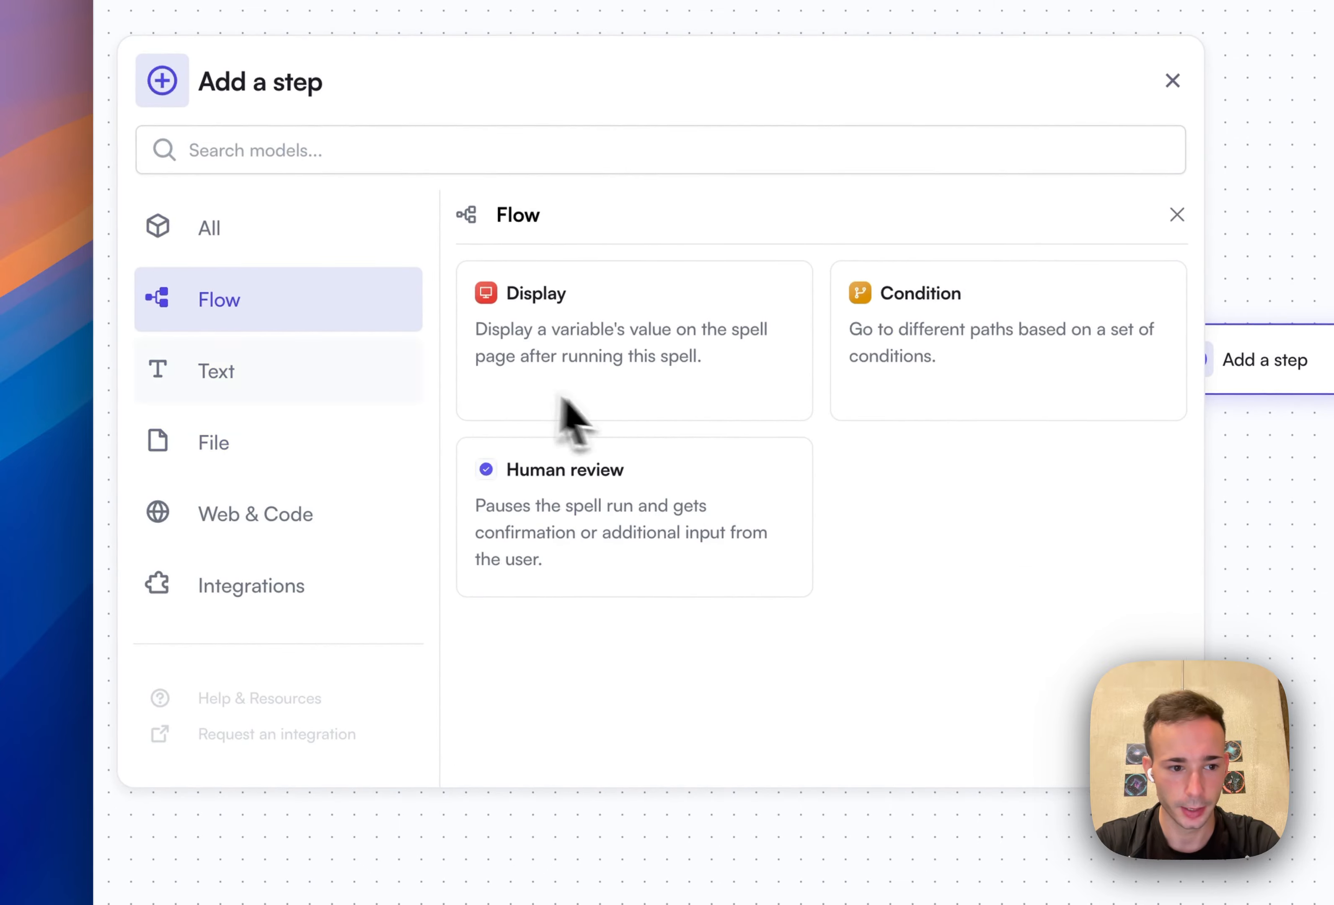
click(334, 245)
click(623, 620)
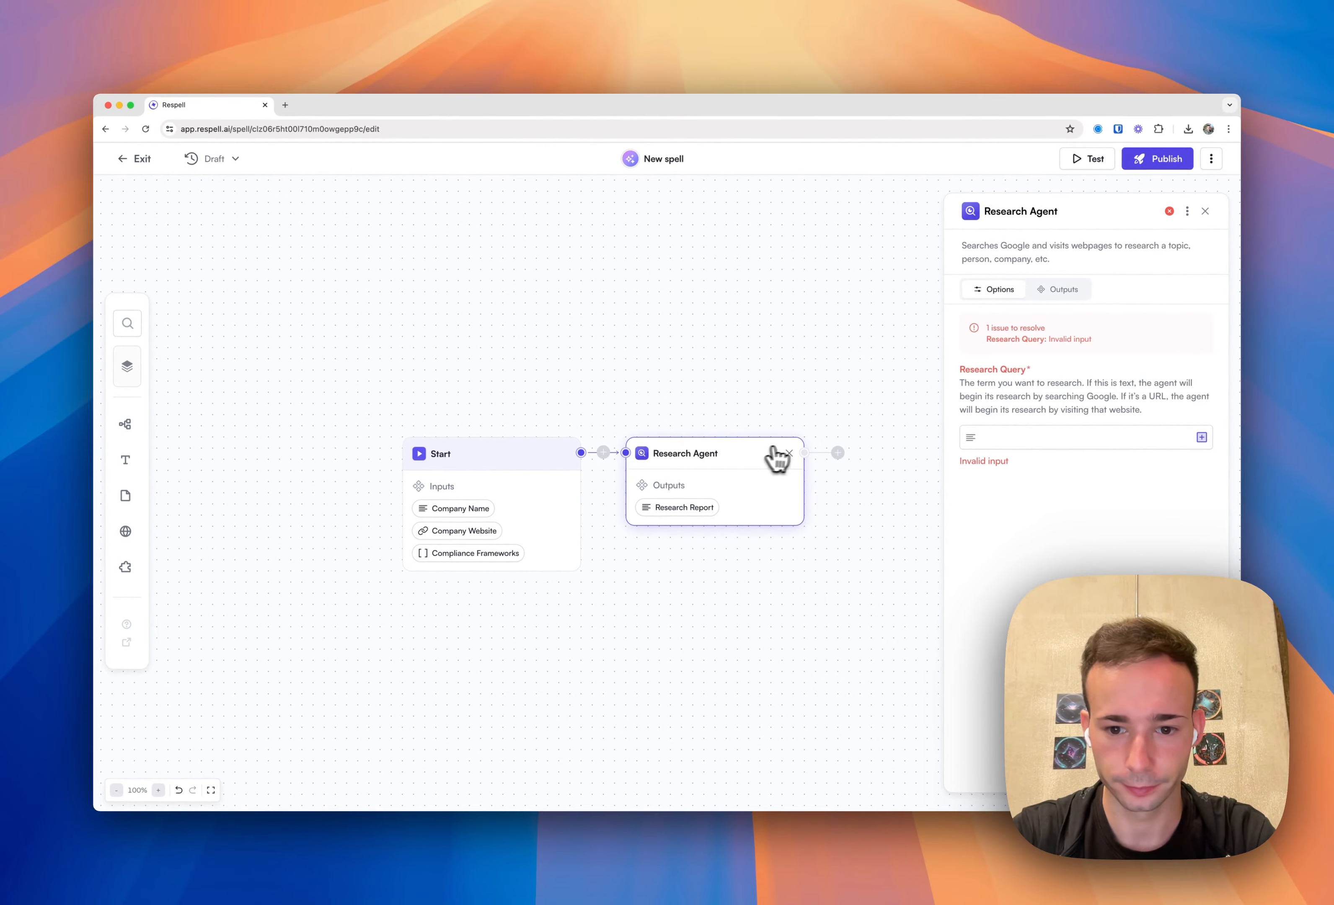
click(789, 453)
- Place a Research Agent step beside the Start step and connect Start's output to it
mouse_move(135, 476)
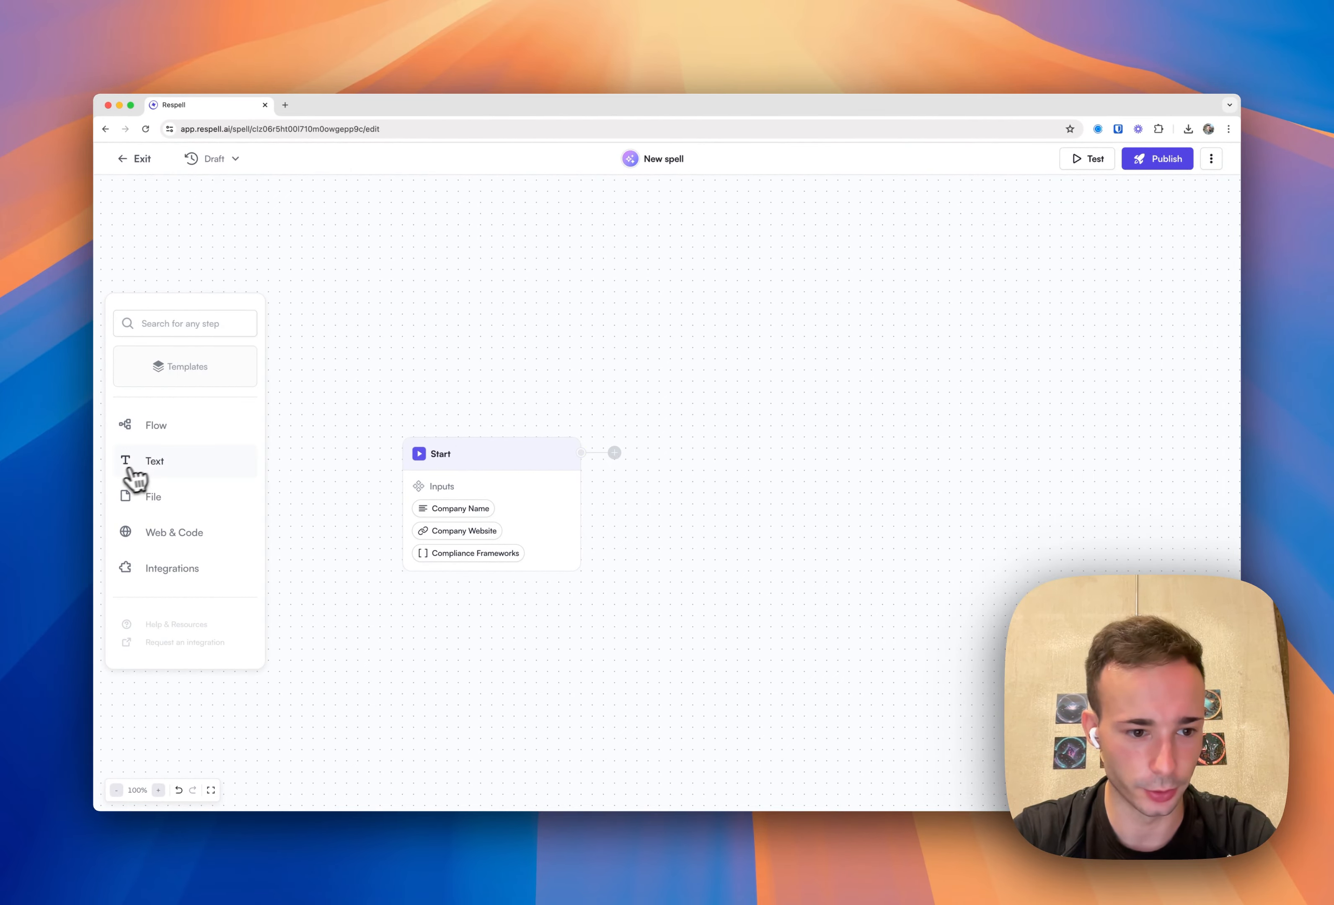
click(170, 532)
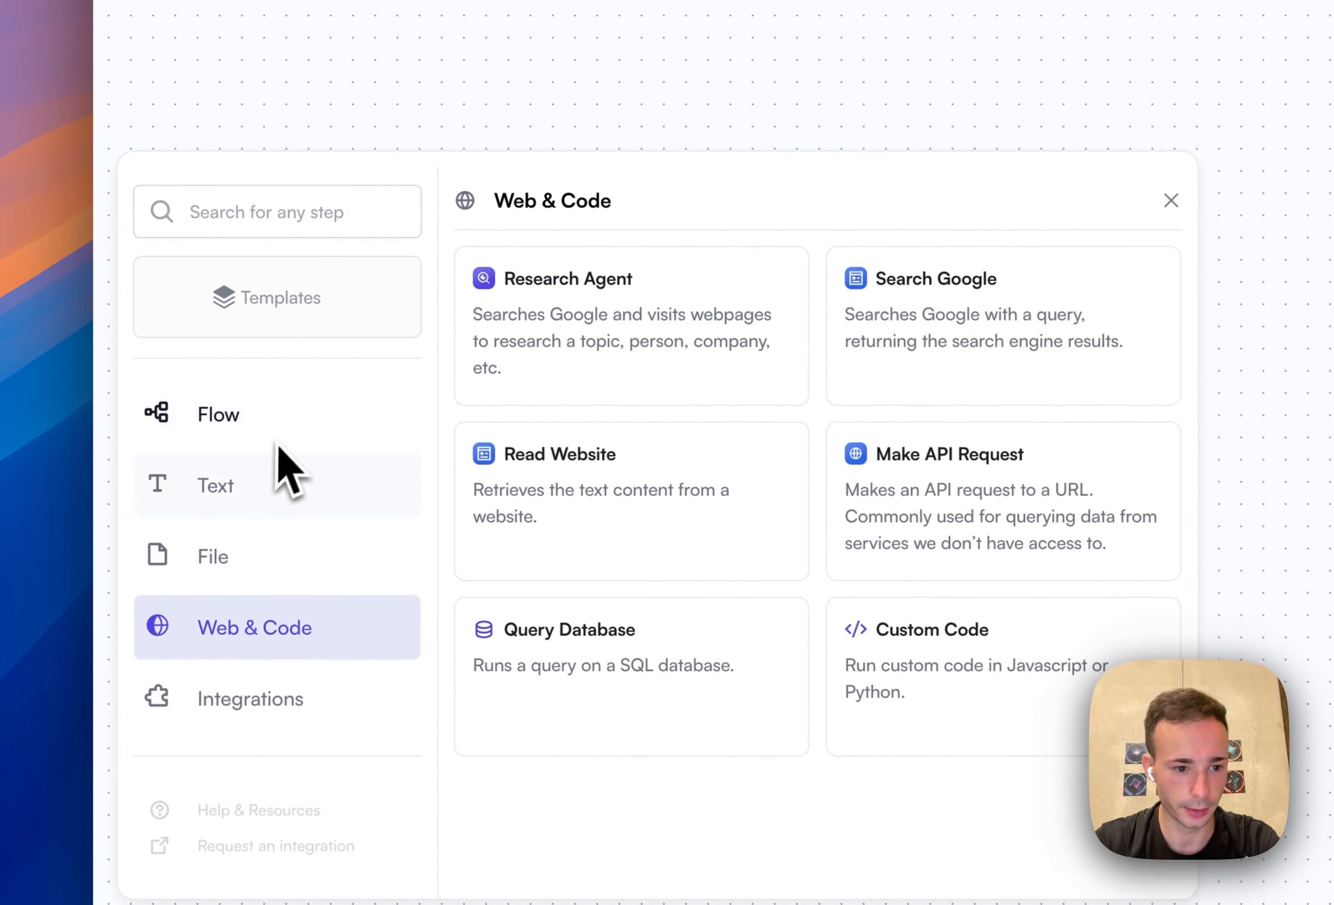
click(188, 494)
click(314, 439)
click(302, 621)
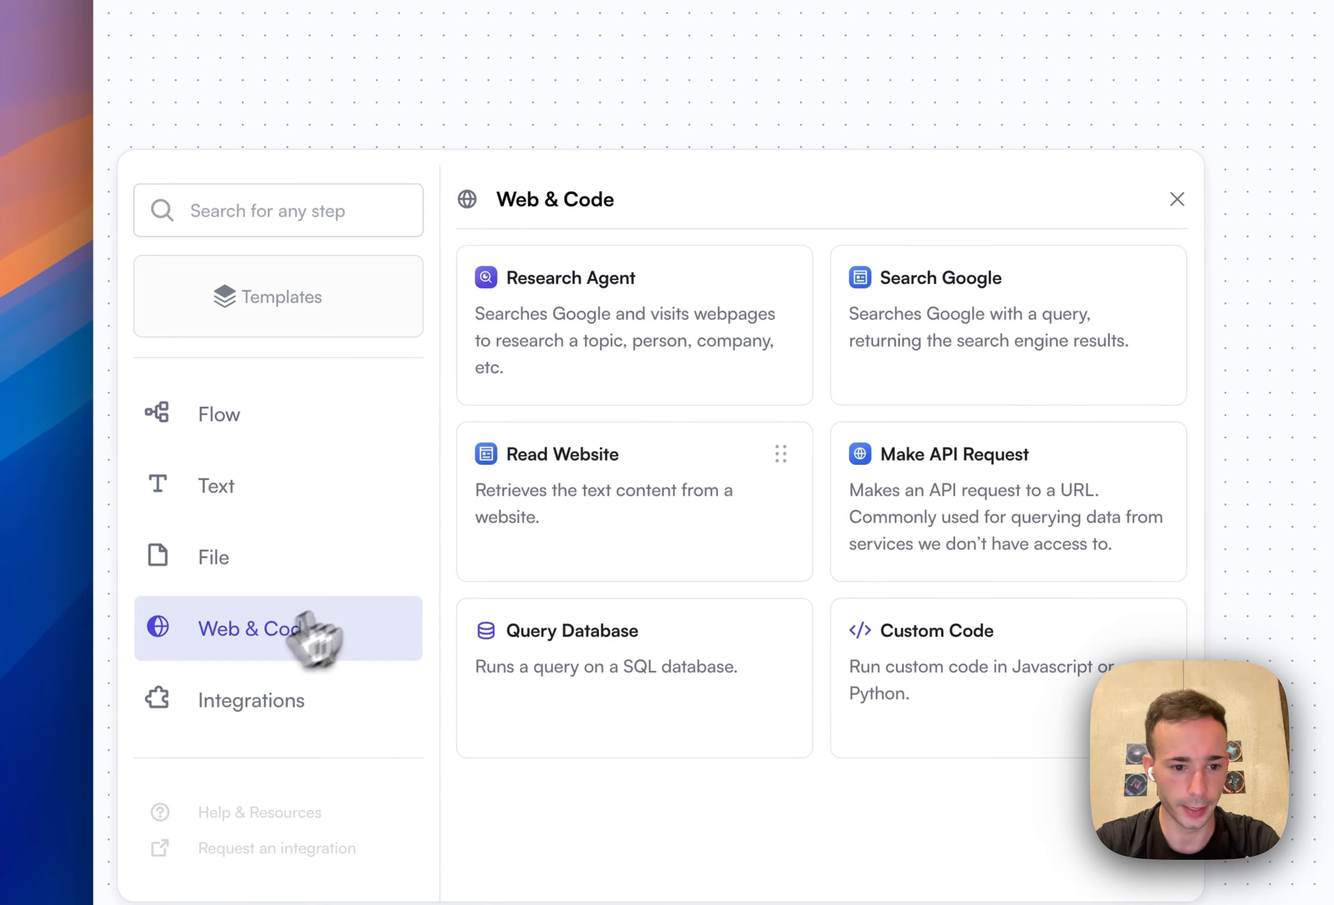
drag(592, 343, 1038, 539)
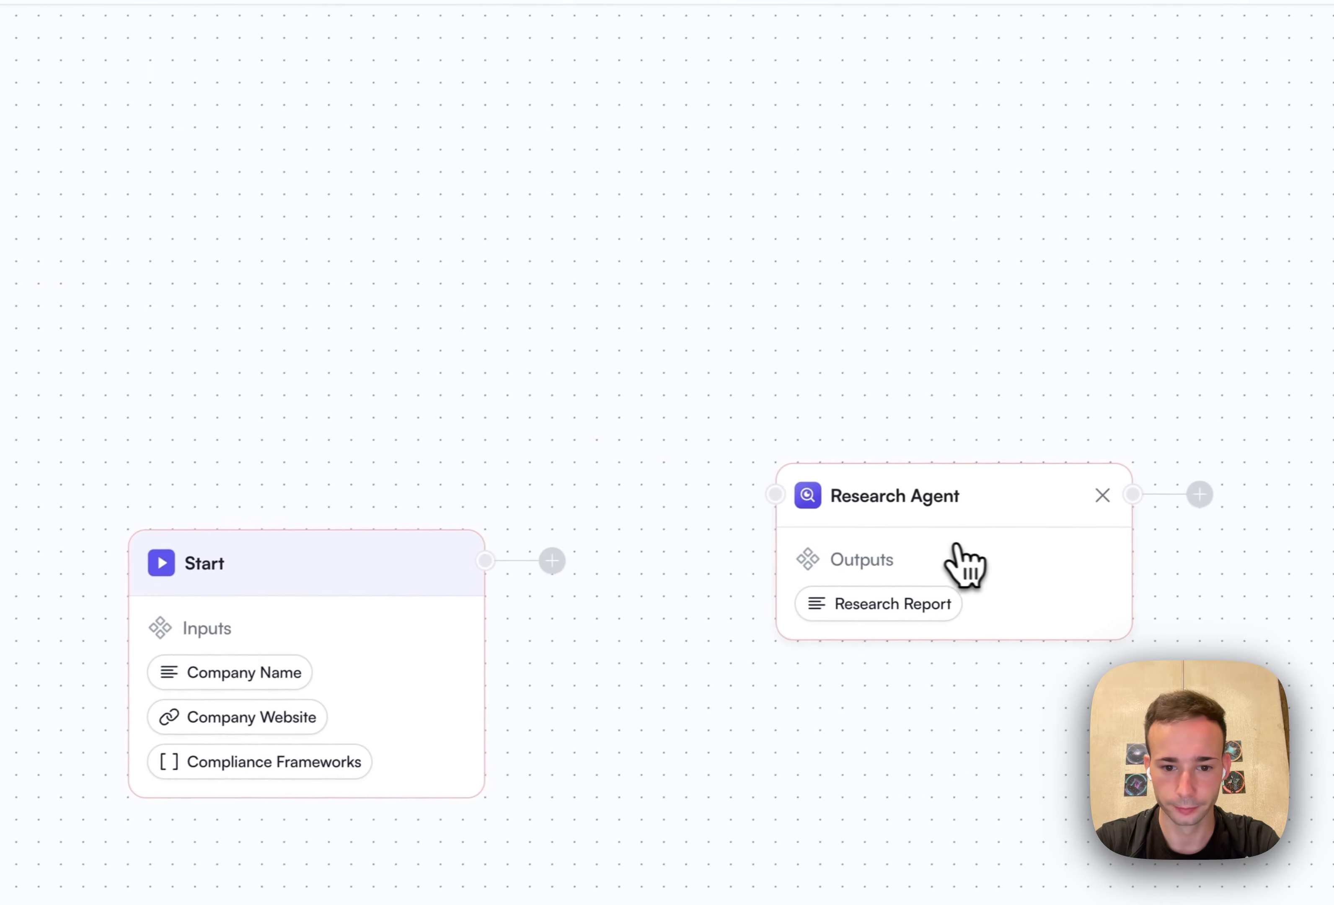
drag(949, 544, 730, 629)
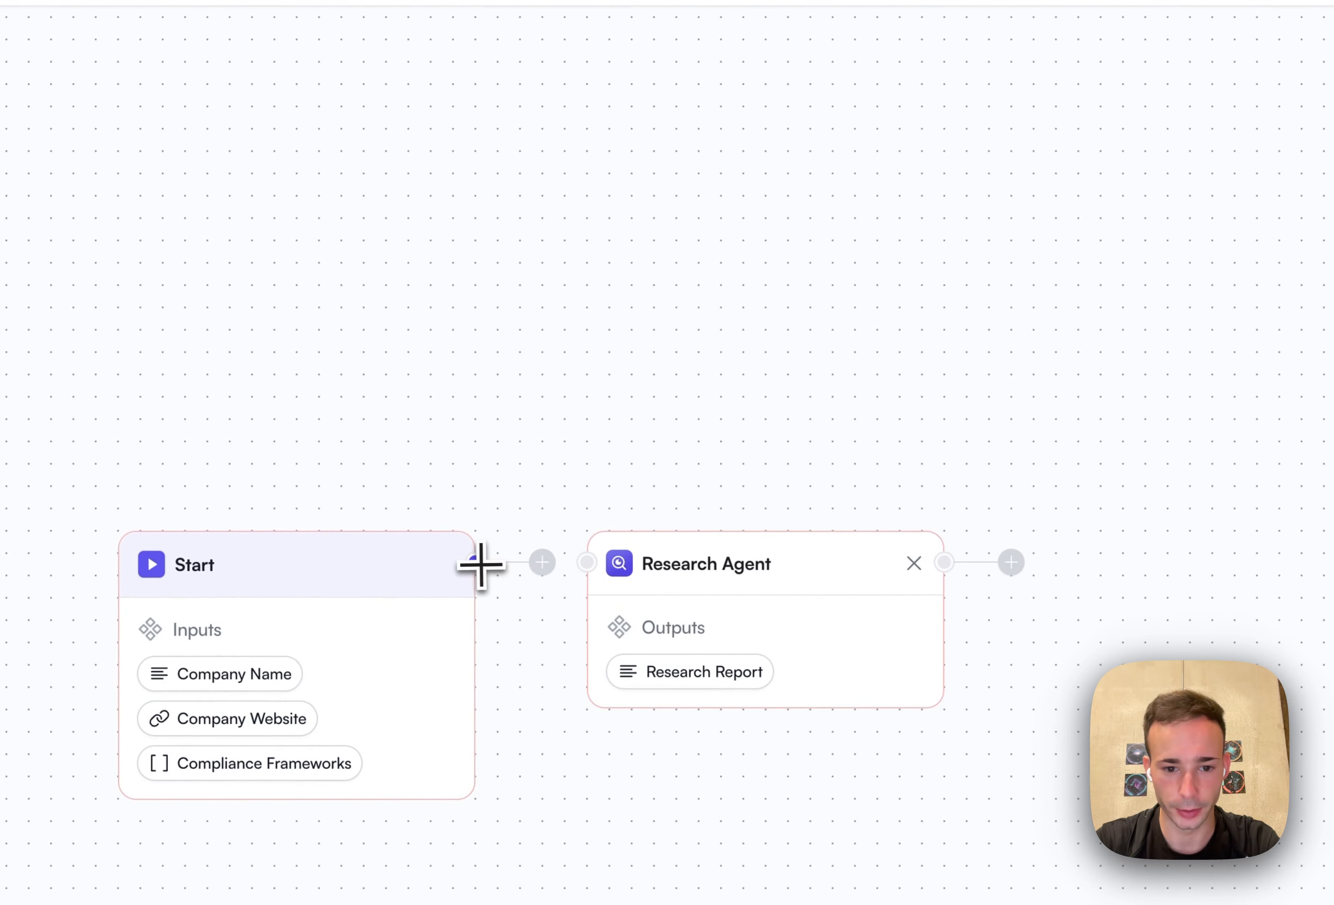
mouse_move(478, 563)
mouse_down()
mouse_move(539, 276)
mouse_move(496, 326)
mouse_move(483, 566)
mouse_up()
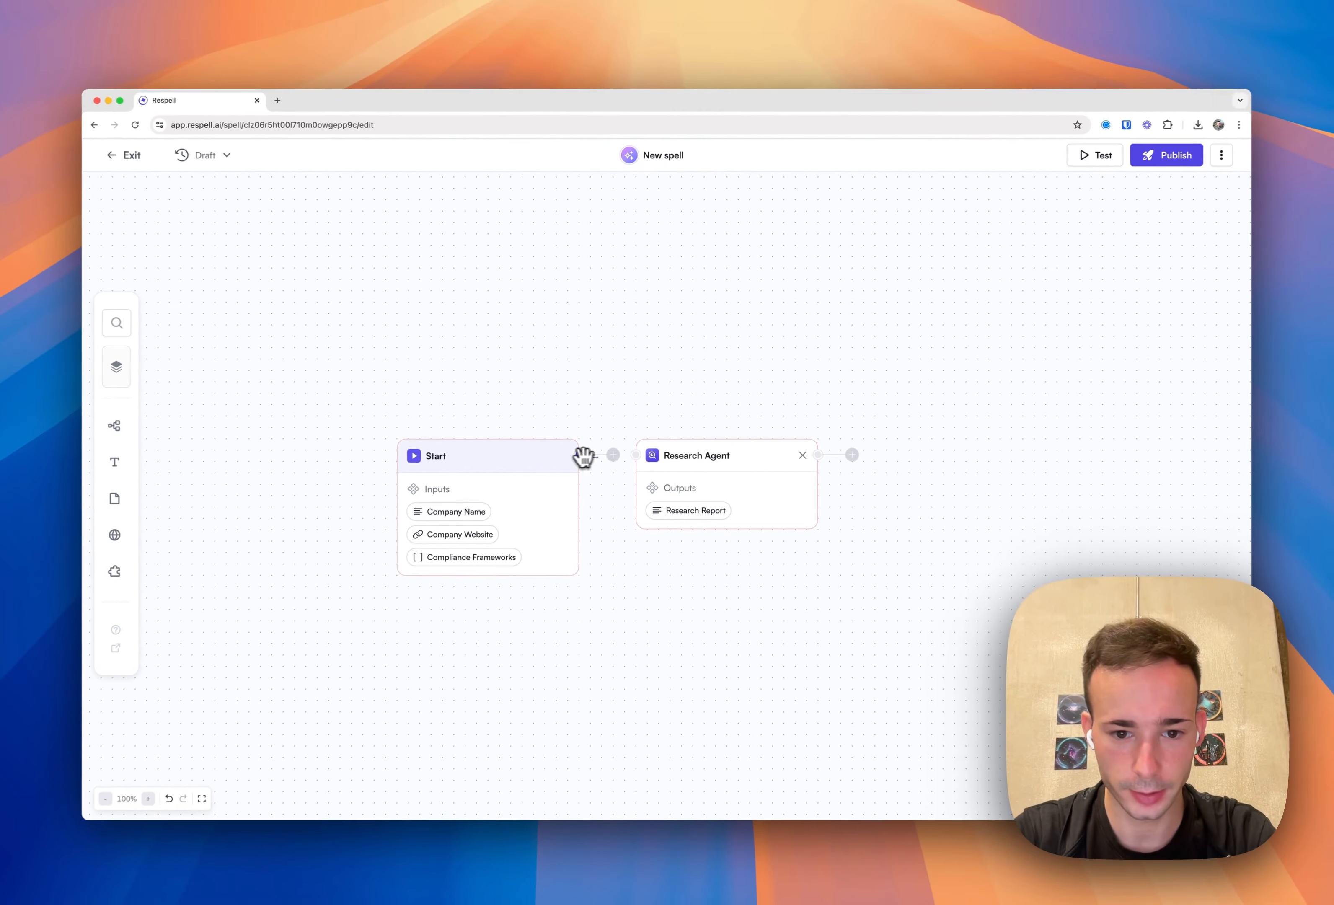
drag(584, 457, 637, 458)
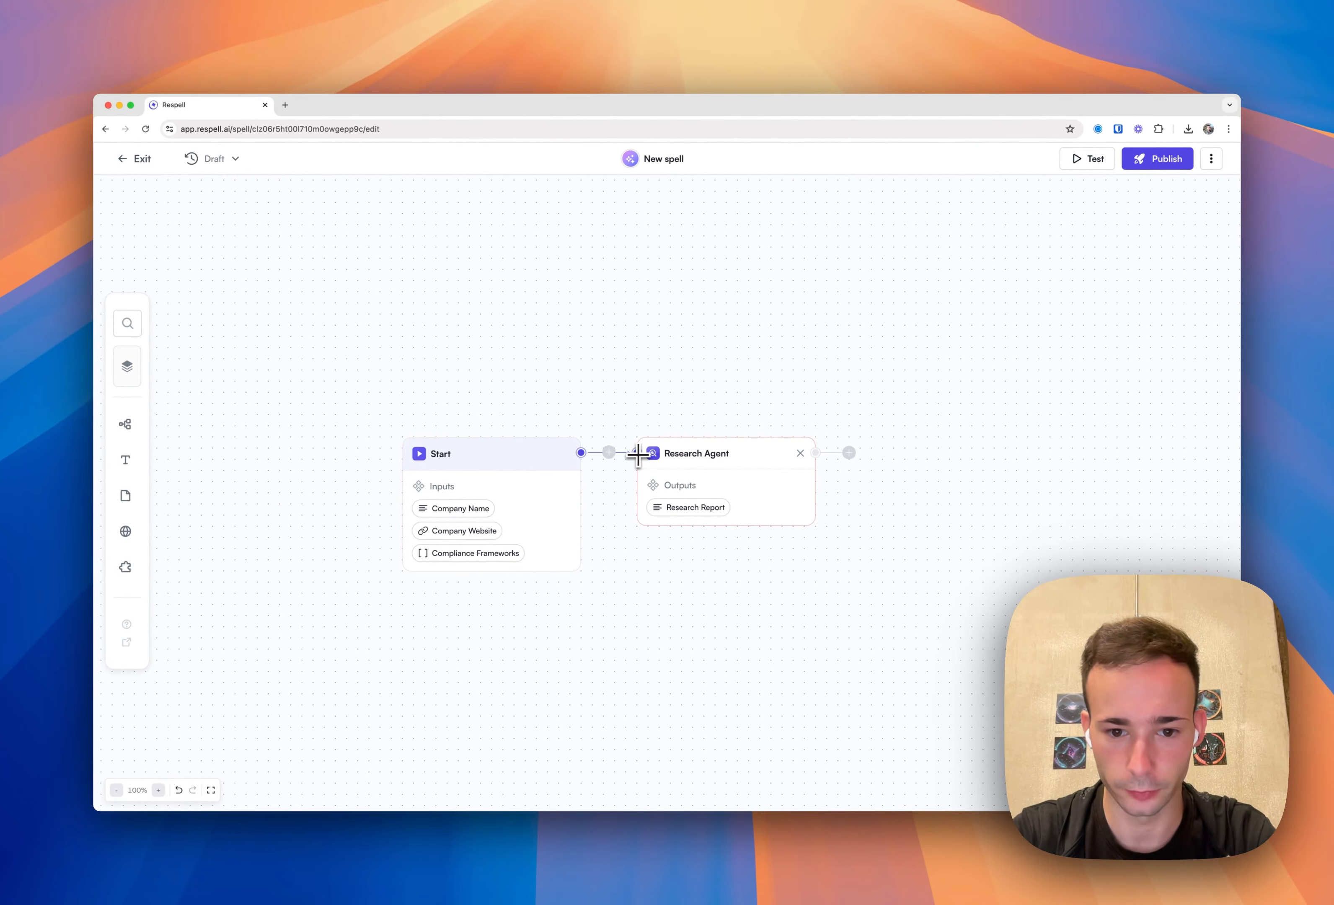
- Enter a research query asking whether the company complies with the listed frameworks, with citations, ending in company name, domain and frameworks lines
click(721, 487)
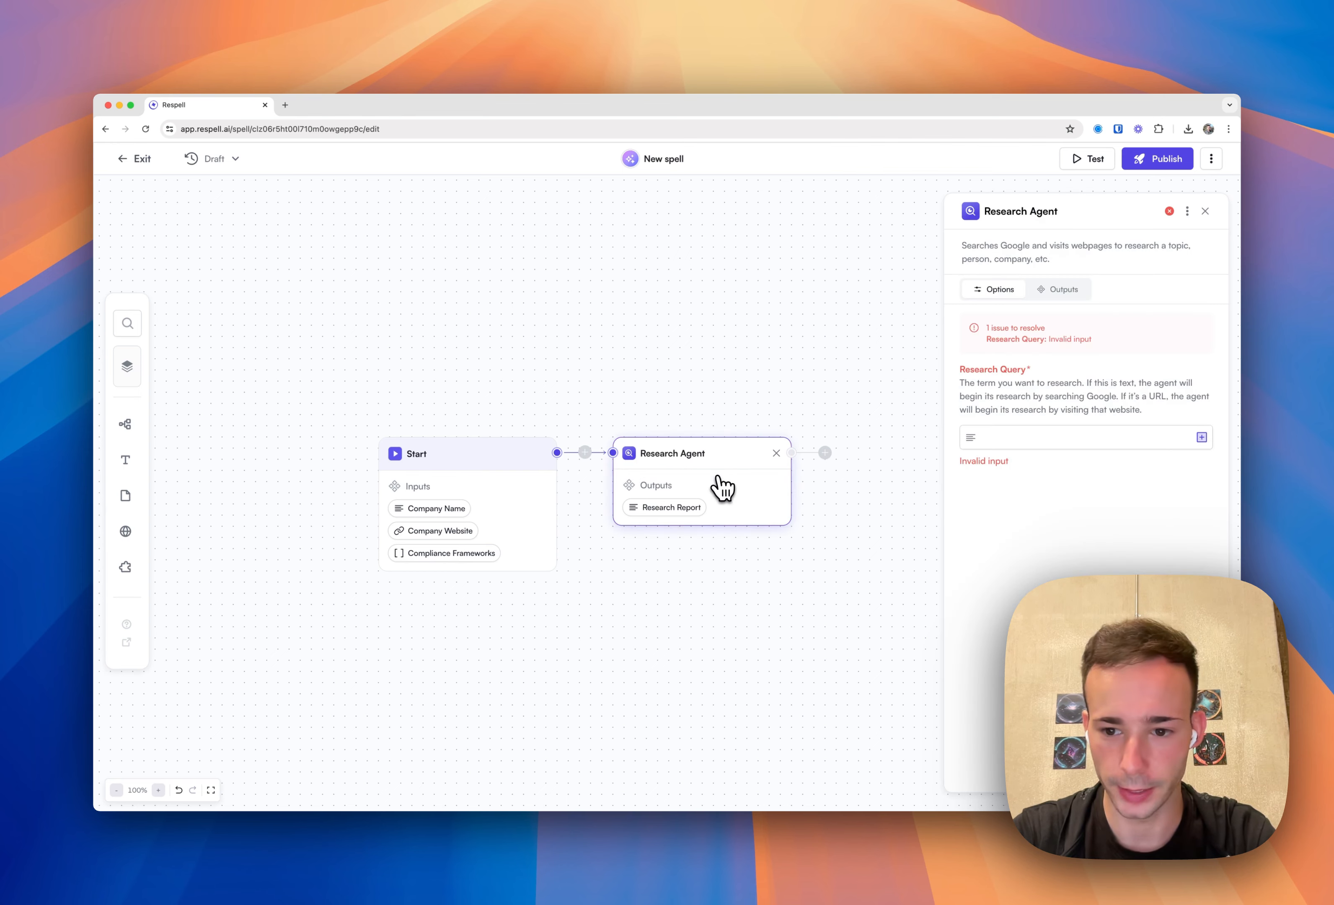
click(1033, 440)
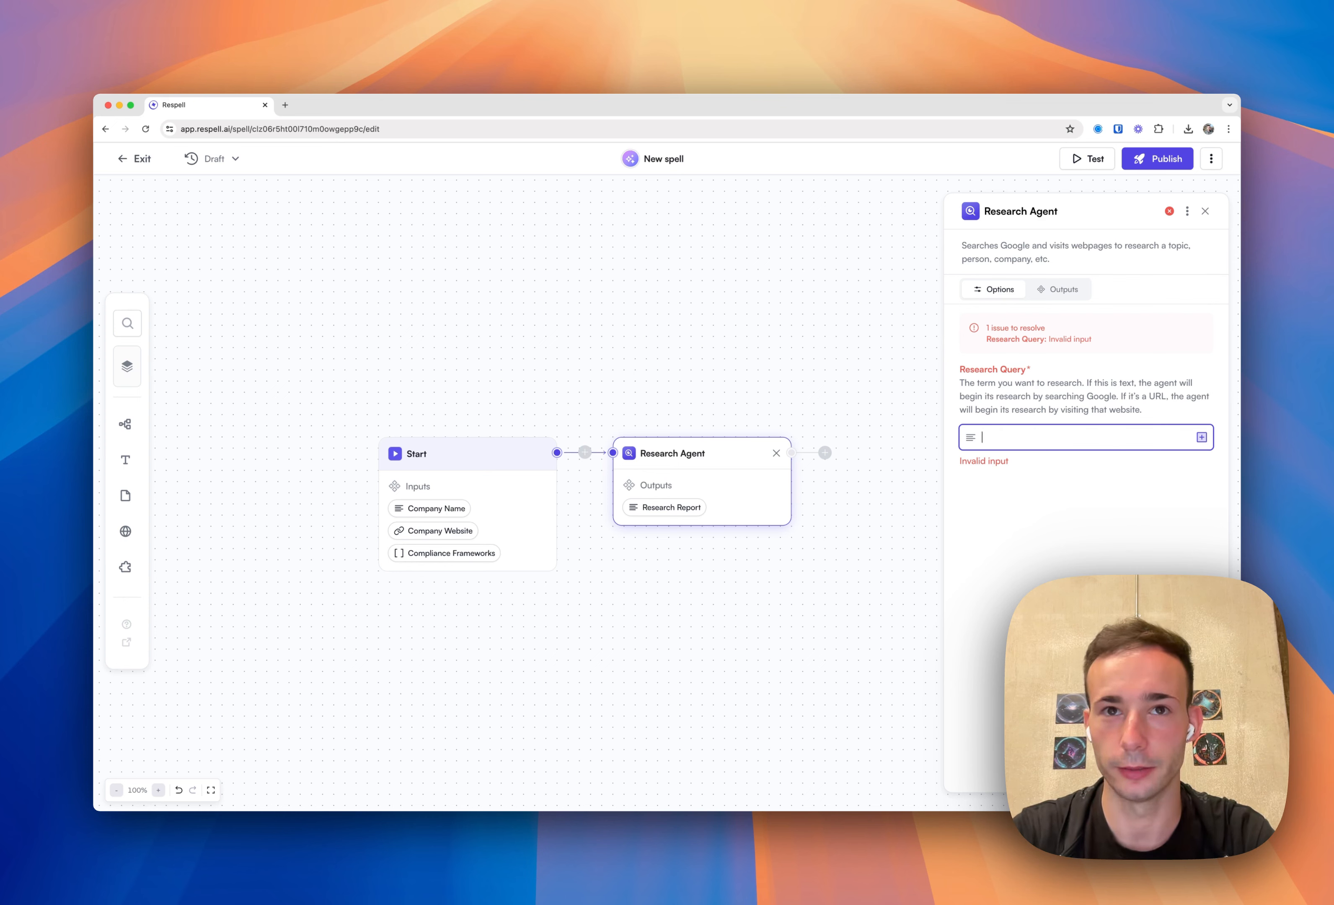
key(super+Tab)
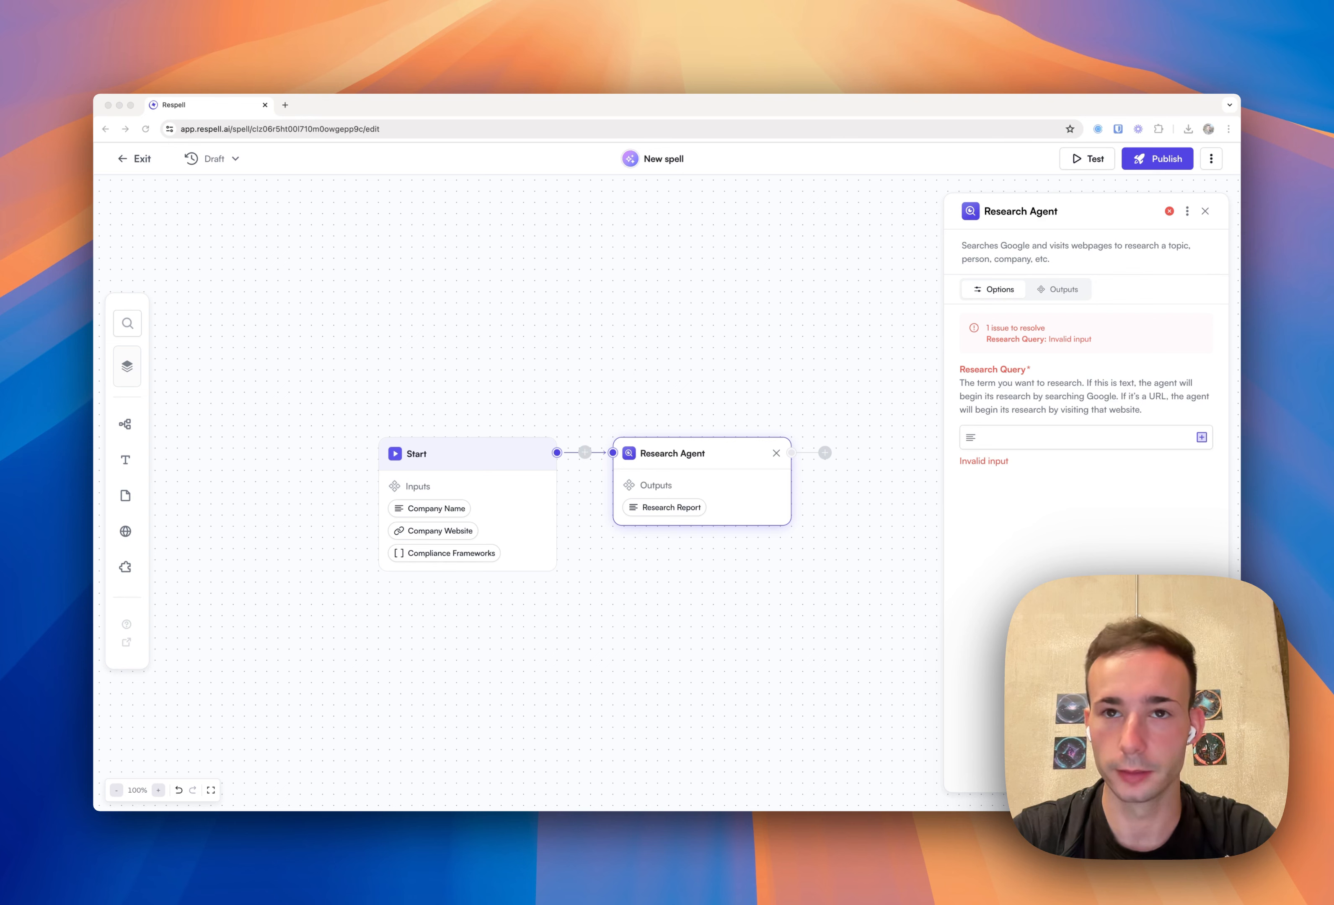
click(983, 447)
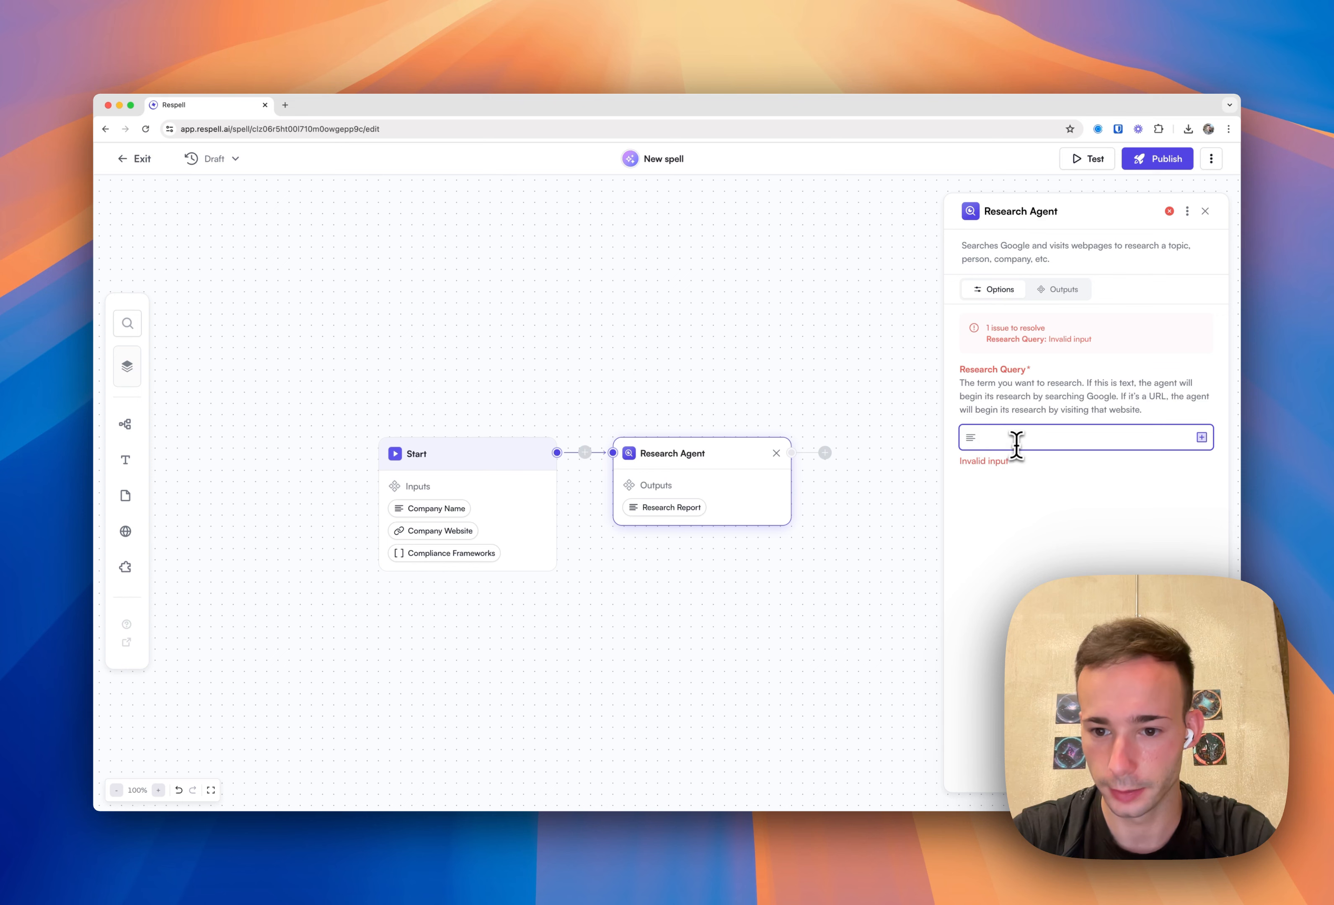
text(Research the company below and determine if the company is compliant under the frameworks listed below. Include citations where available. Do not assume that because some protections are implemented that a company has achieved certification. Only consider an affirmed, stated commitment as proof of achieving compliance. Company name: Company domain: Compliance frameworks:)
scroll(1002, 439, up, 1)
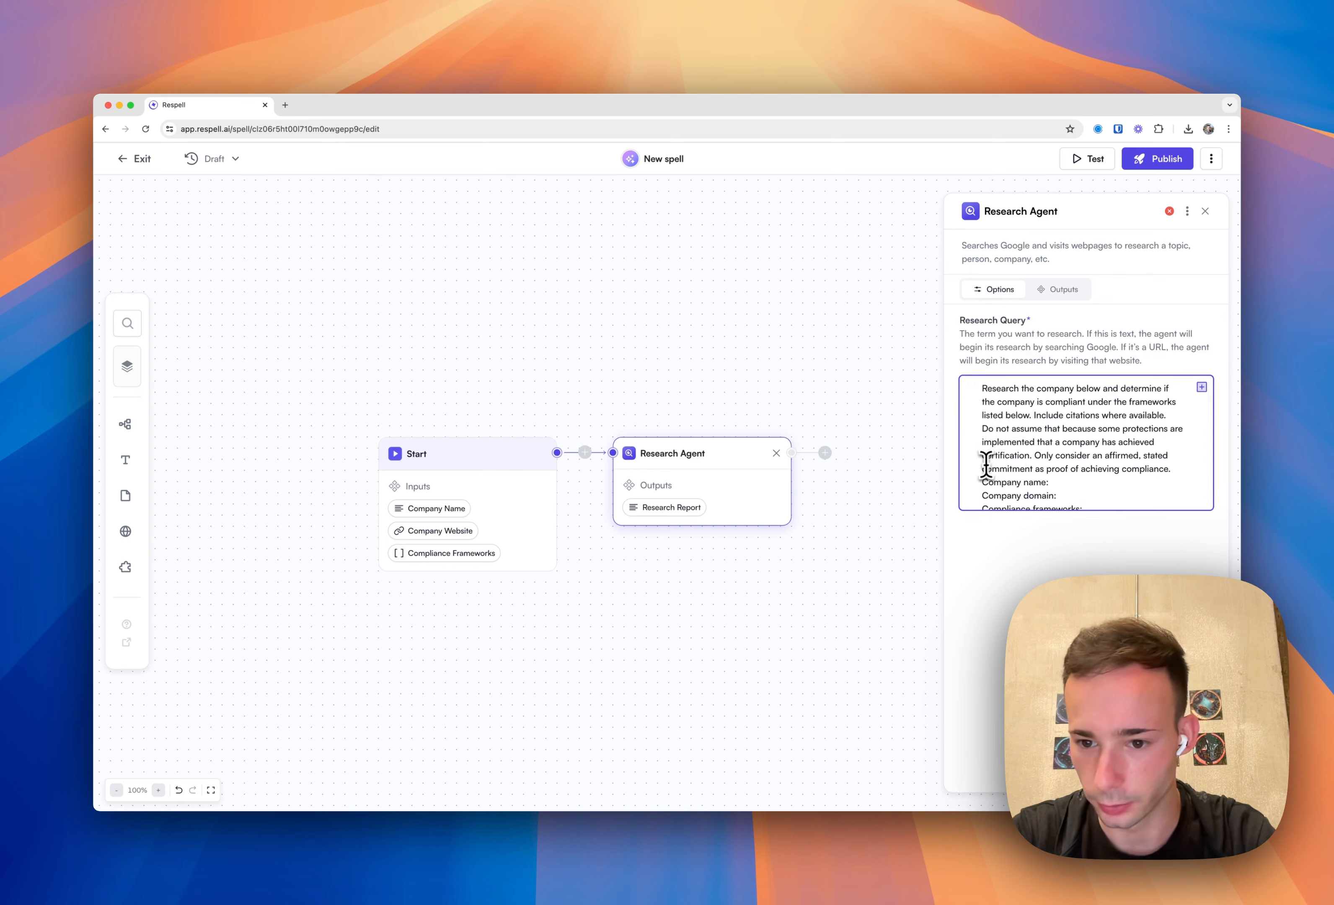
- Separate the paragraphs of the research query with blank lines
click(984, 428)
key(Return)
scroll(984, 428, down, 1)
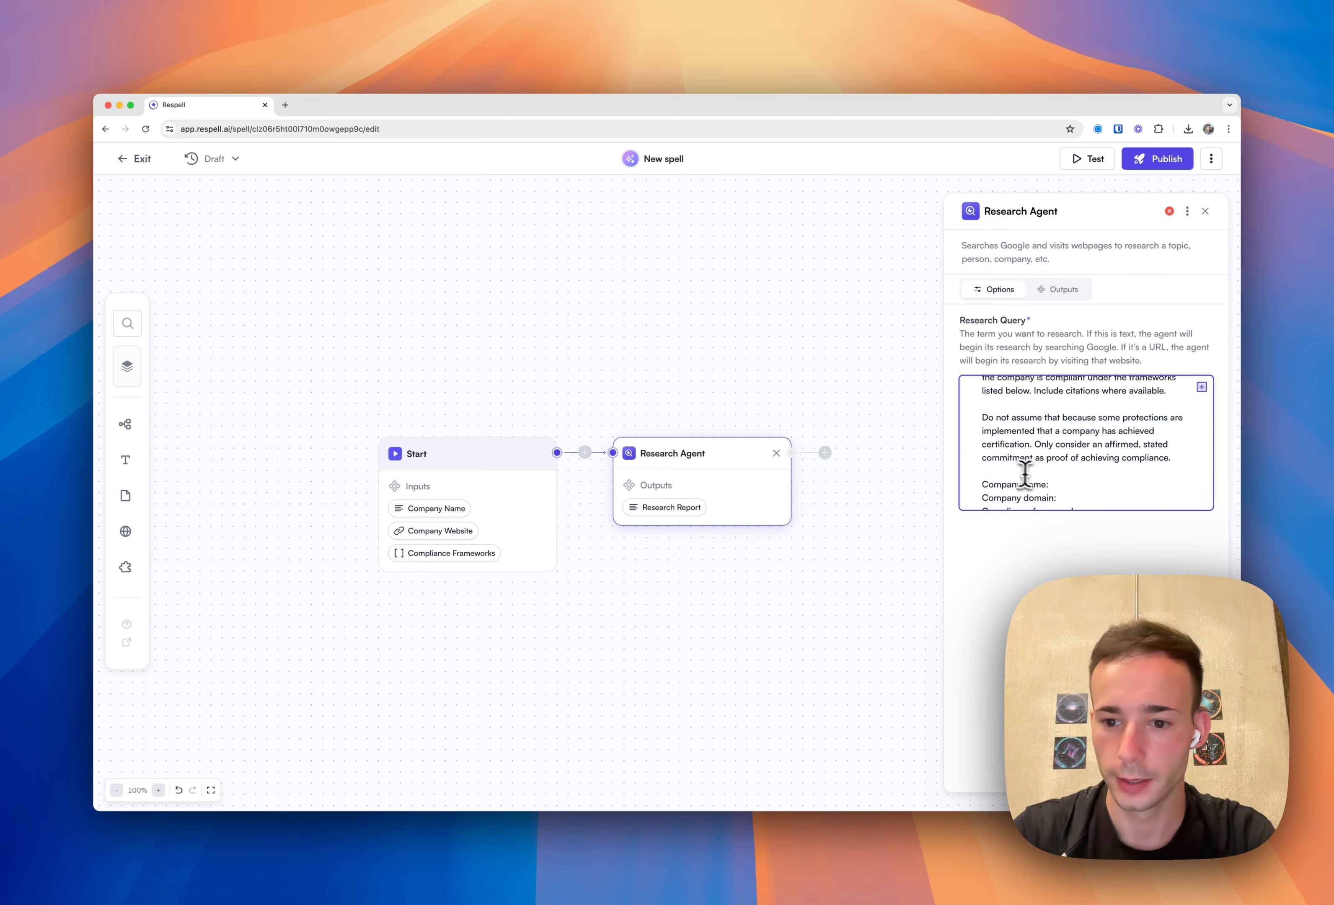
- Insert the Start step's Company Name variable after "Company name:" in the research query
scroll(1031, 475, down, 1)
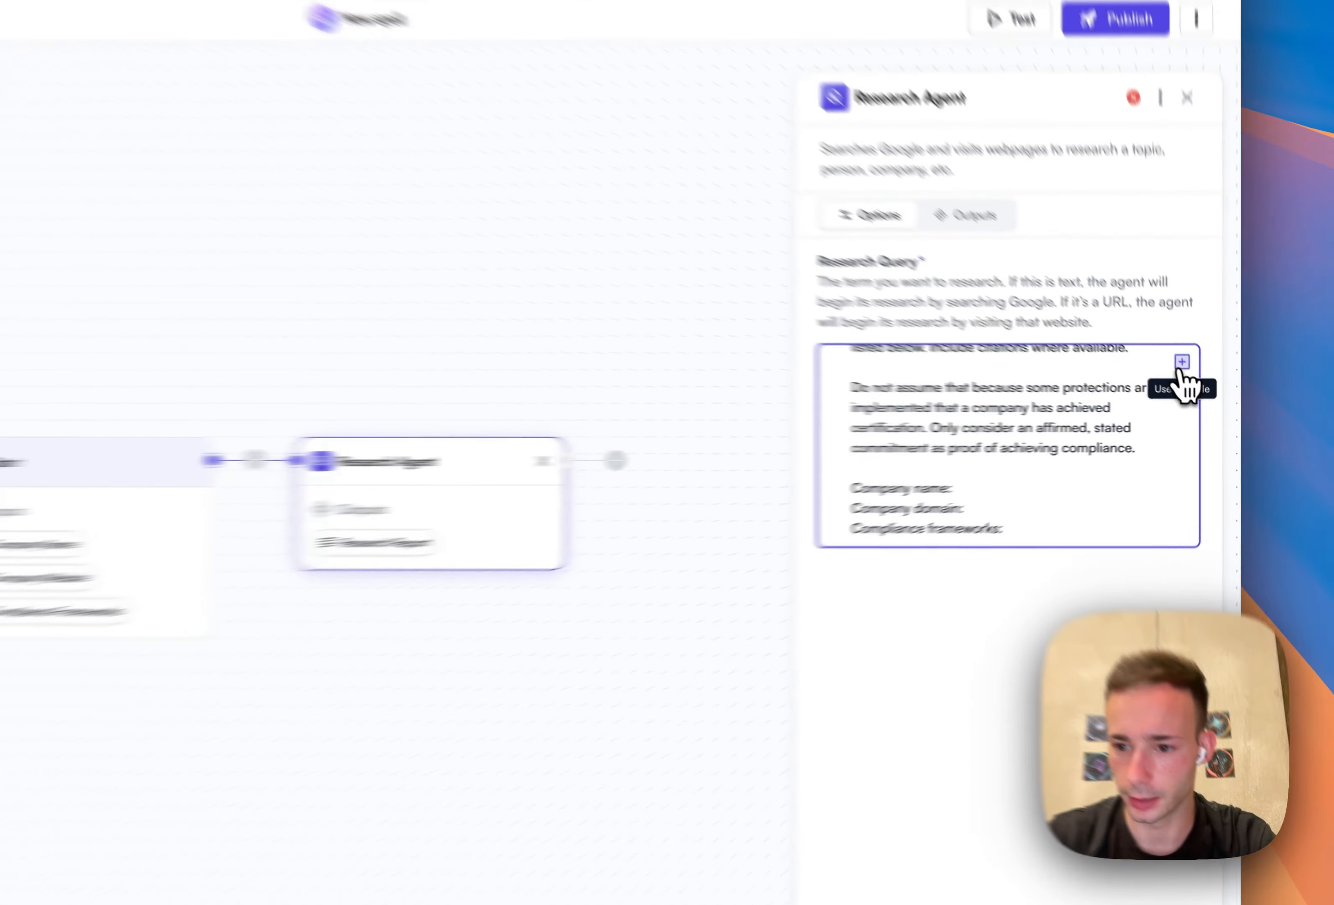
click(1201, 387)
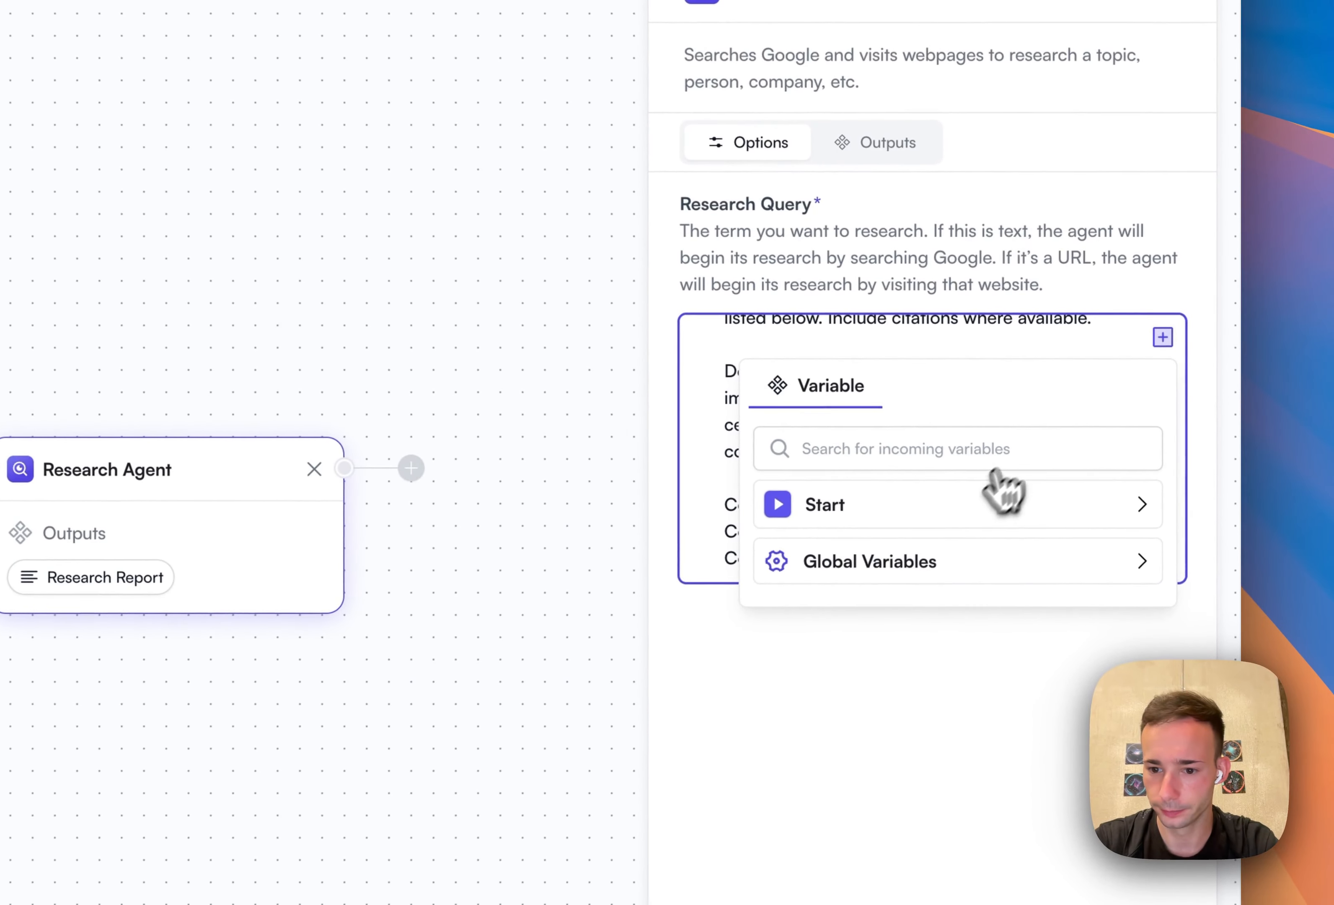
click(1102, 467)
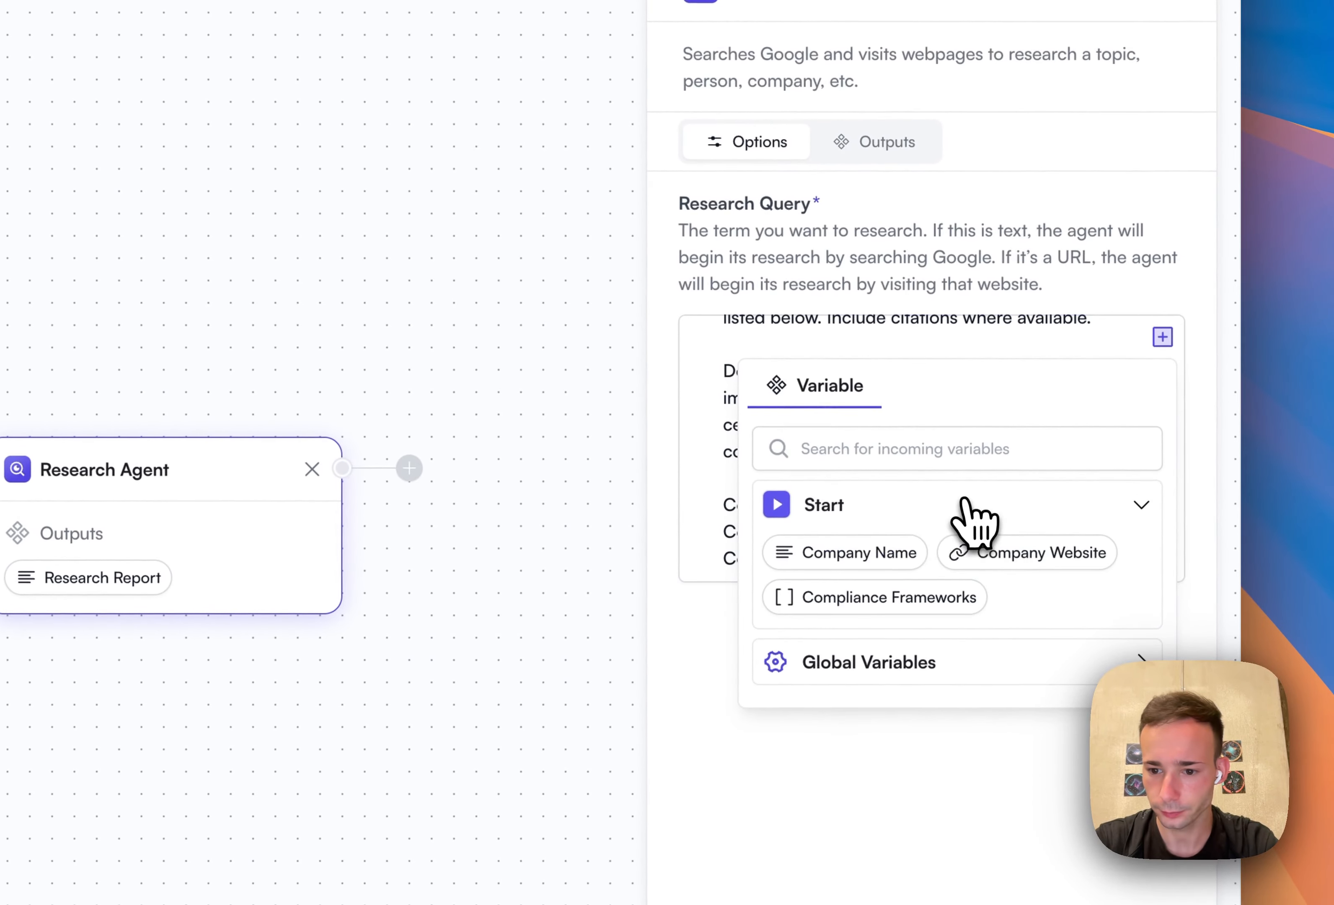
click(878, 554)
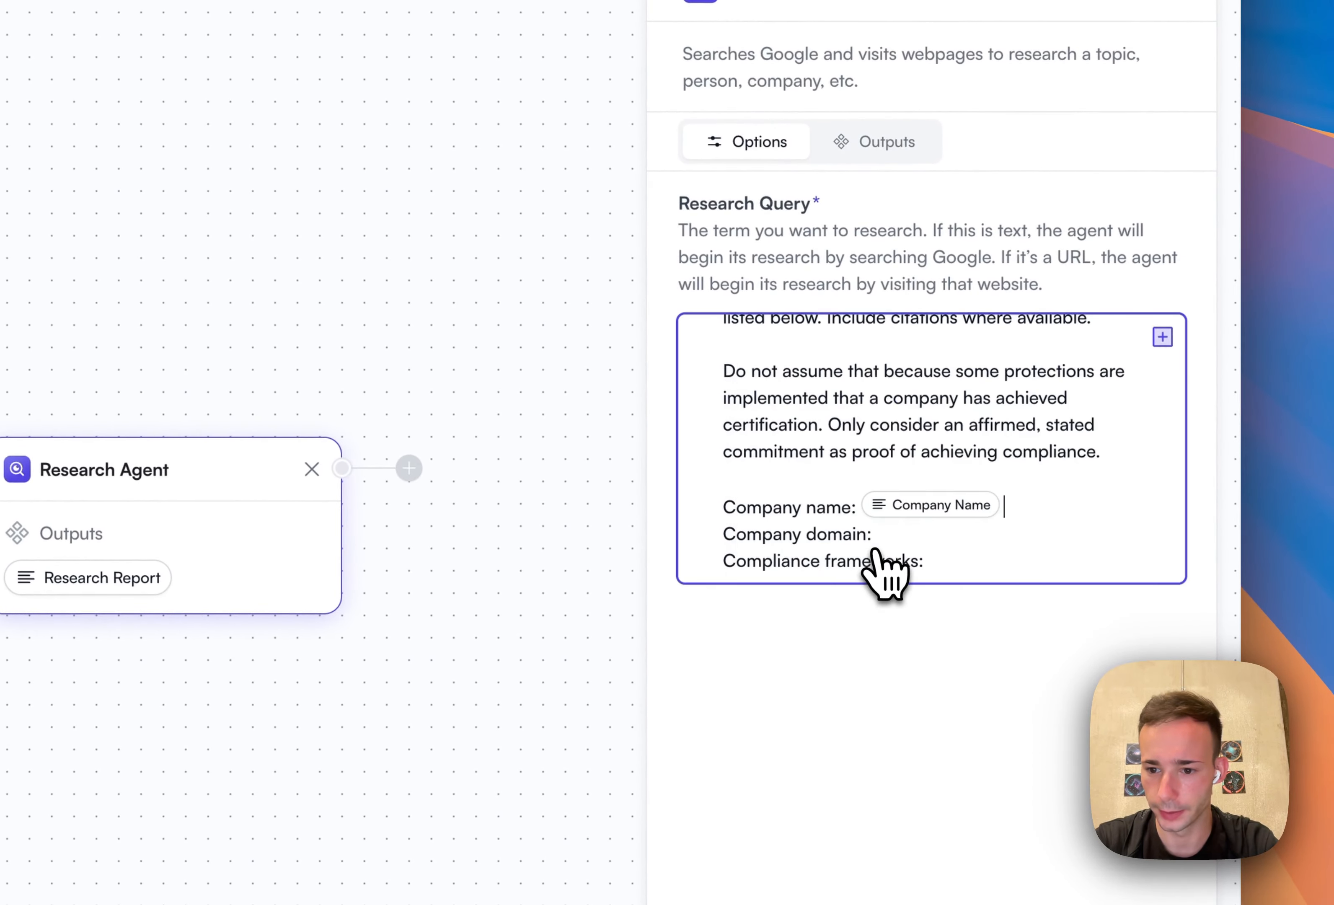
- Insert the Start step's Company Website variable after "Company domain:" in the research query
click(976, 538)
click(1162, 340)
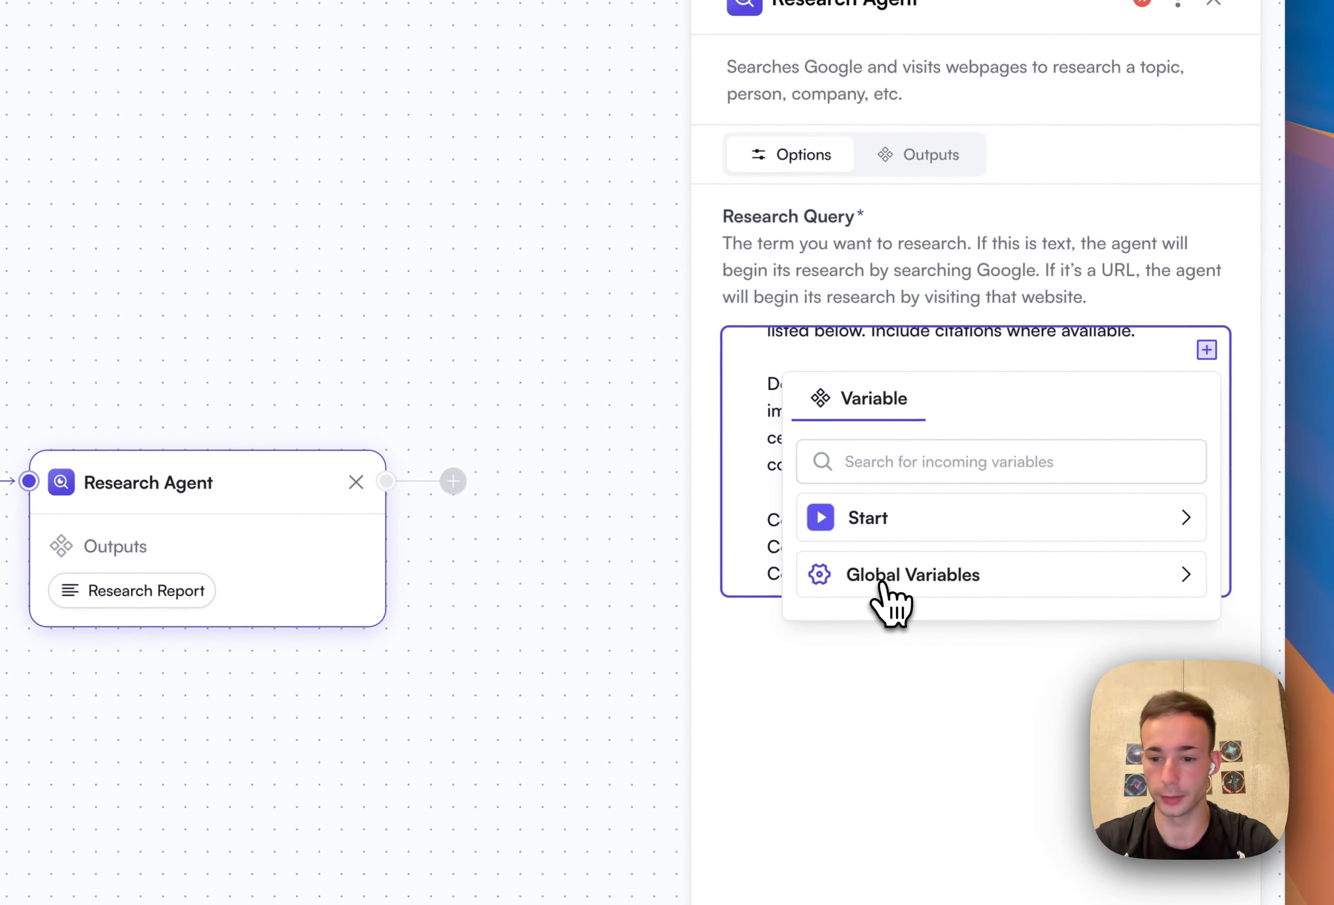
click(883, 583)
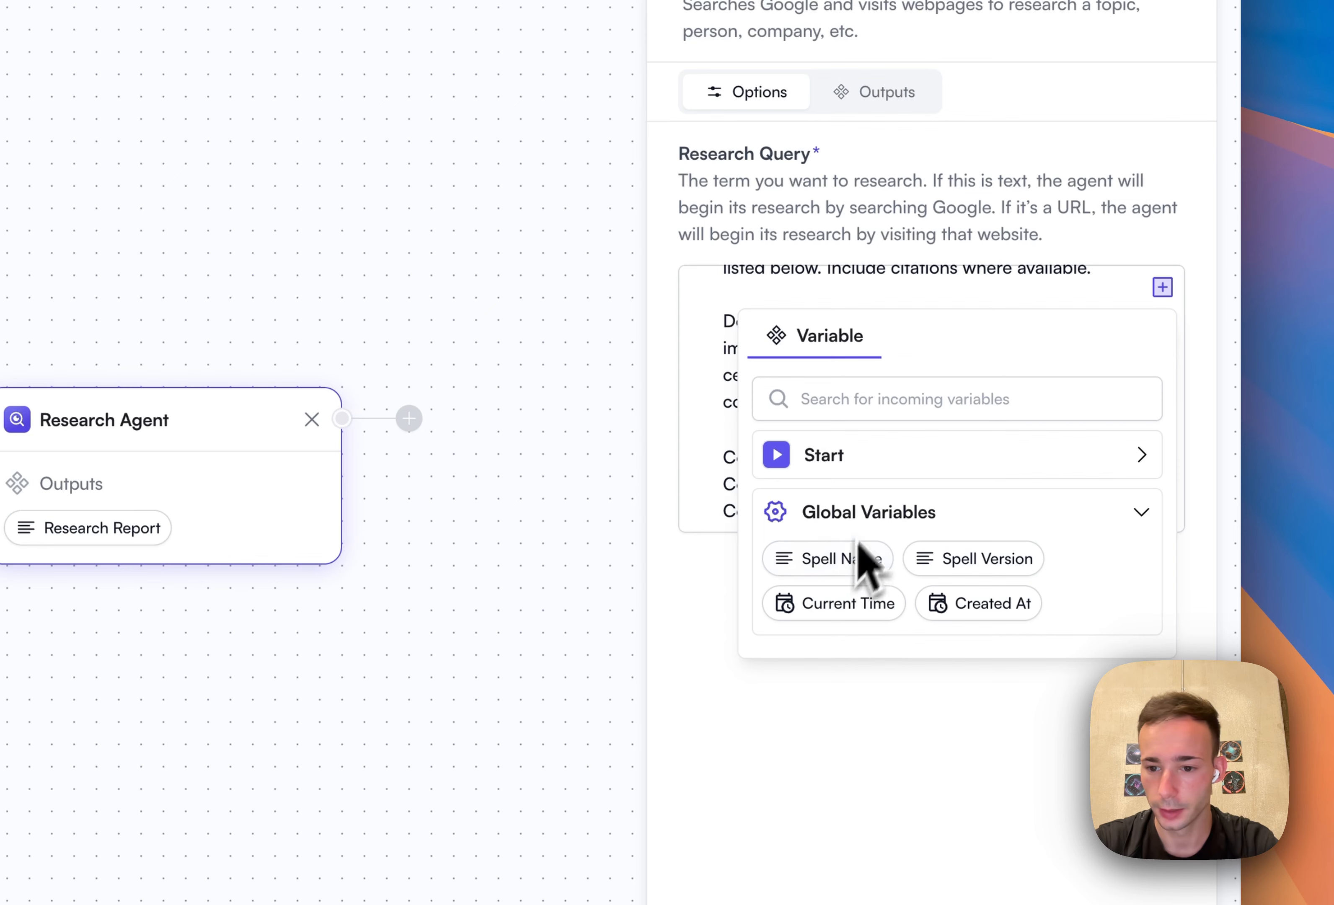
click(889, 453)
click(980, 504)
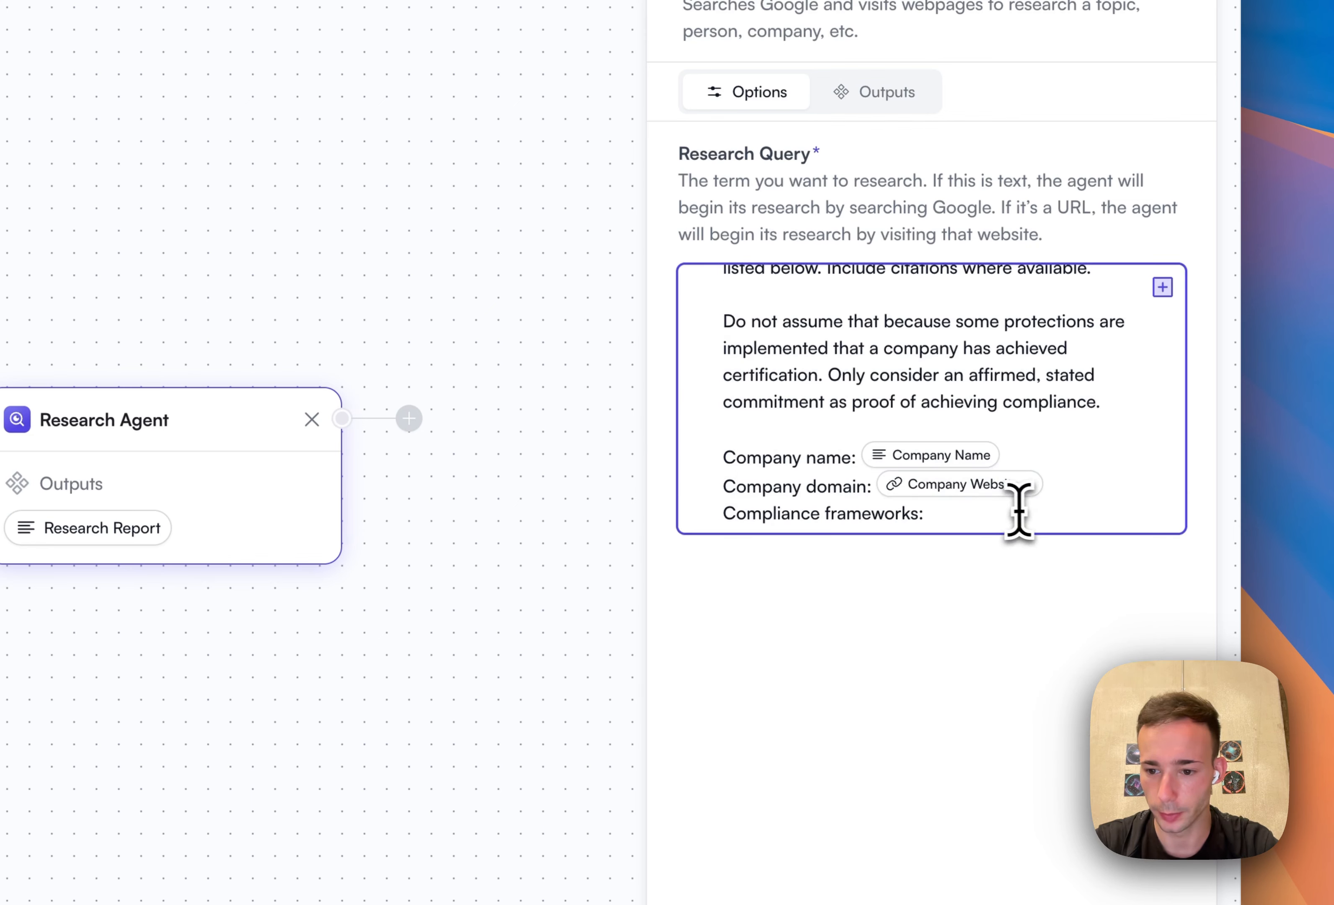
- Insert the Start step's Compliance Frameworks variable after "Compliance frameworks:" in the research query
click(1006, 516)
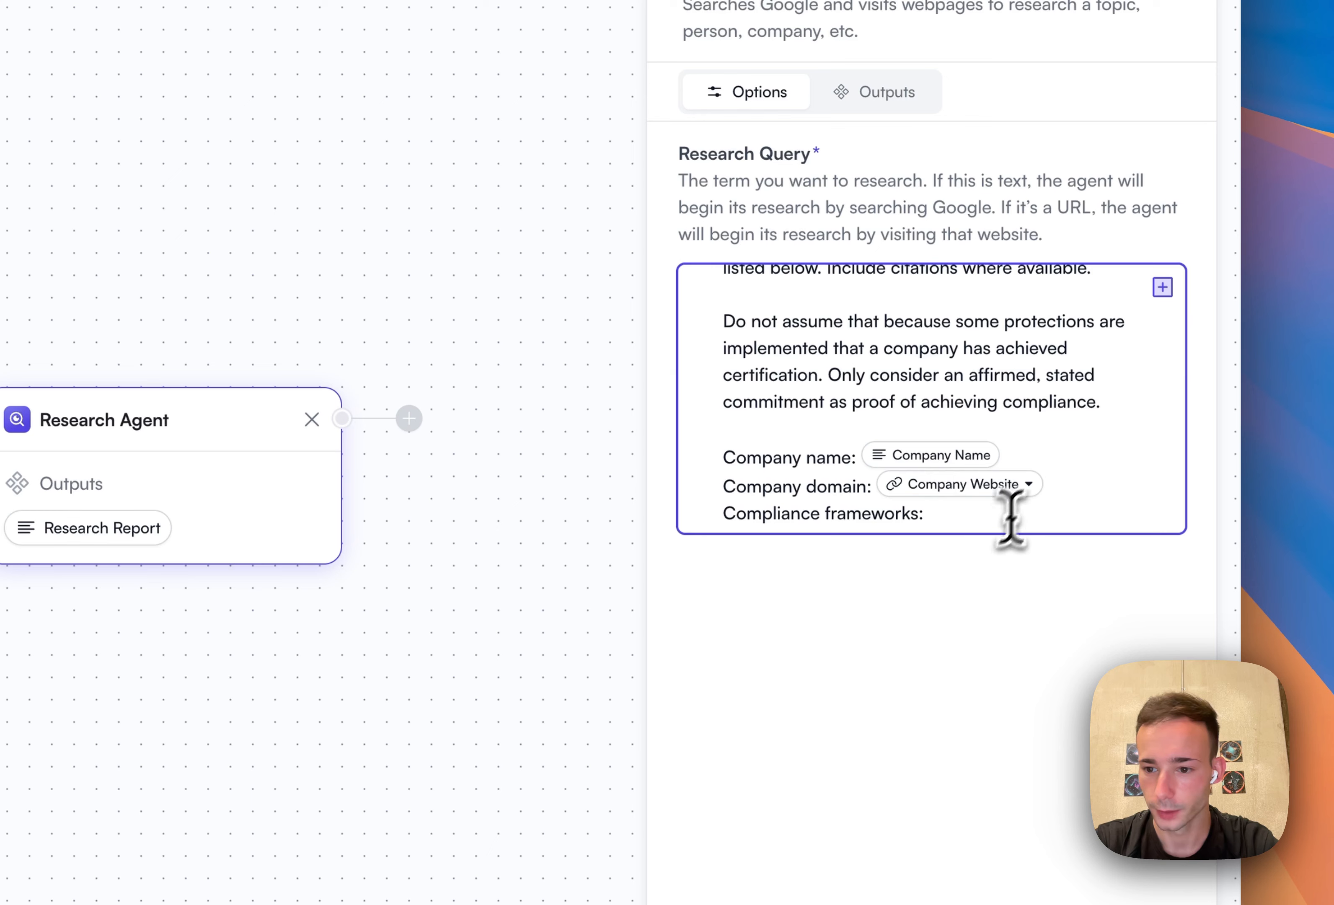
click(1162, 288)
click(897, 456)
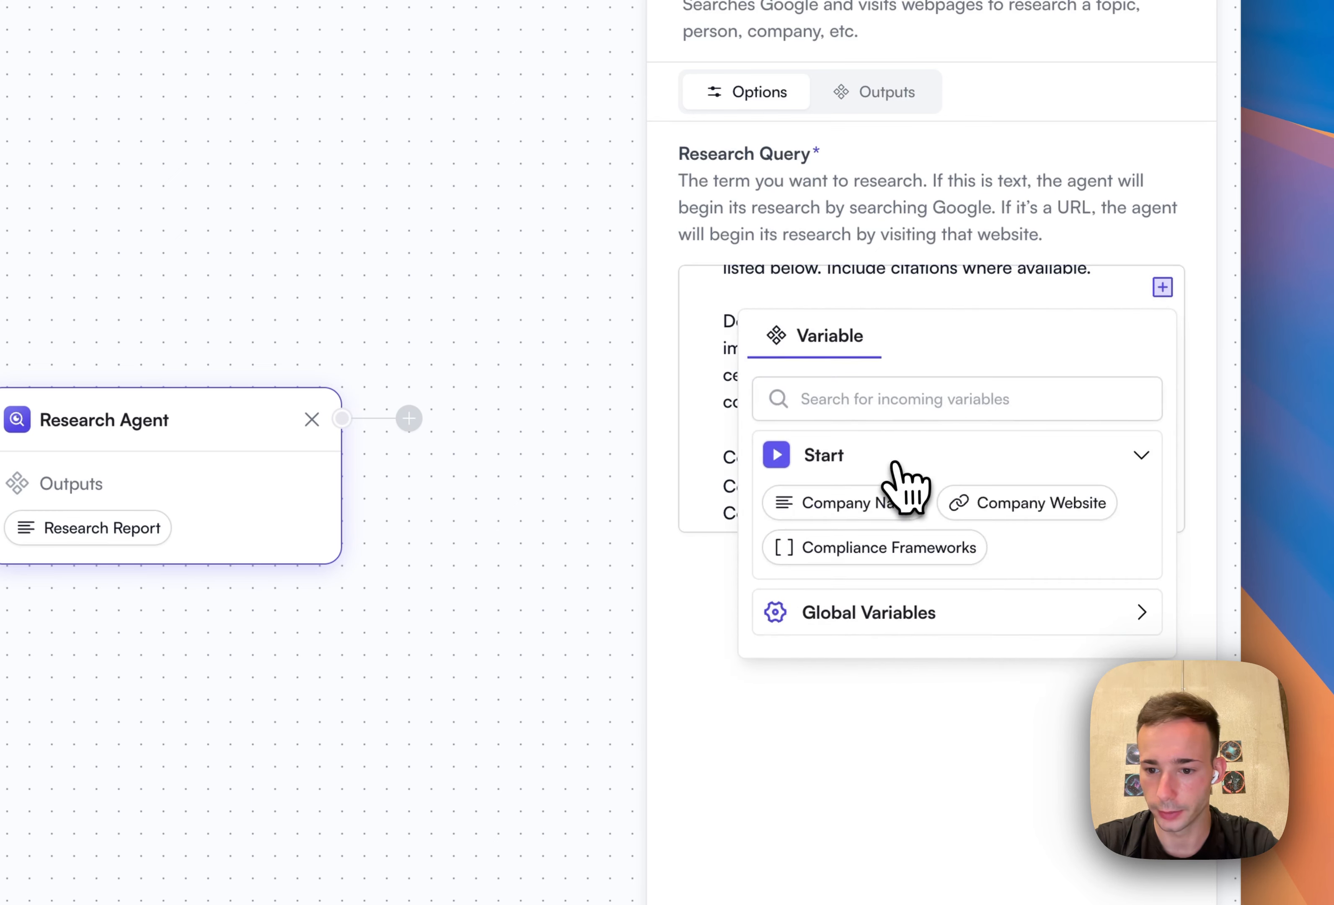
click(880, 548)
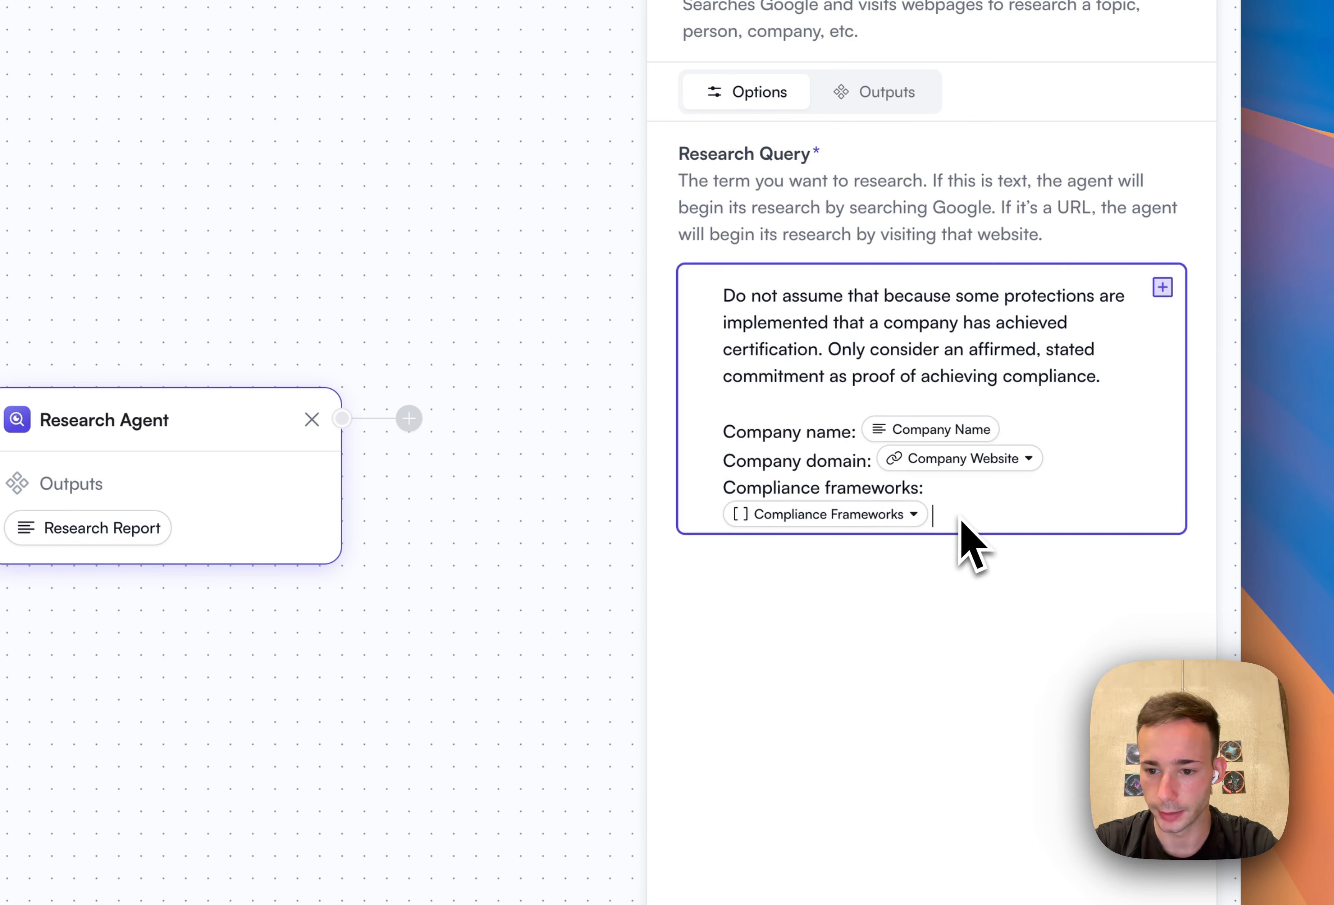
- Apply the To List transformation to the Compliance Frameworks variable in the research query
click(903, 516)
click(850, 635)
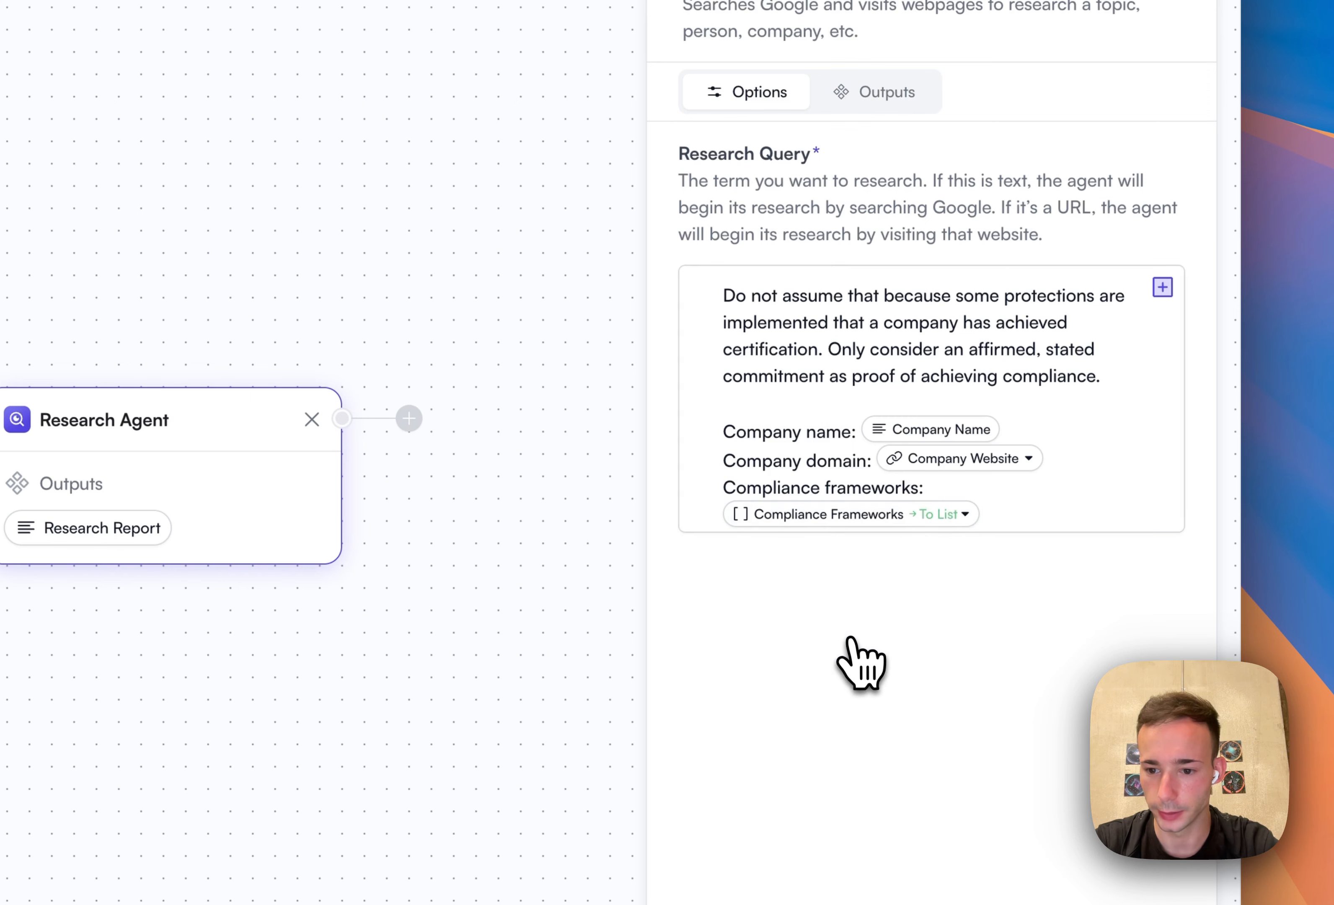
click(946, 520)
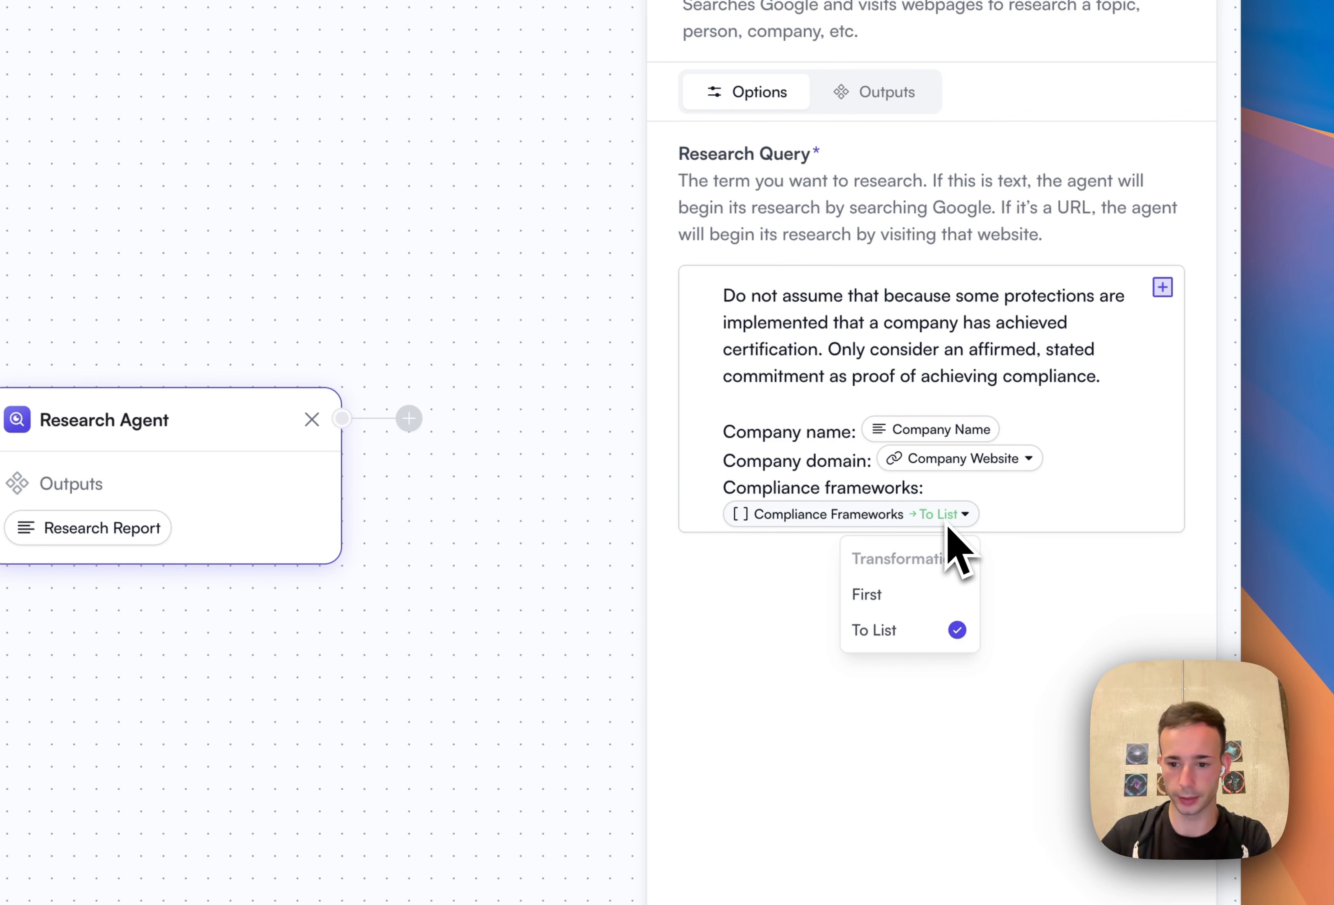
- Review the complete Research Agent query, including its instructions and the three inserted variables
click(1054, 489)
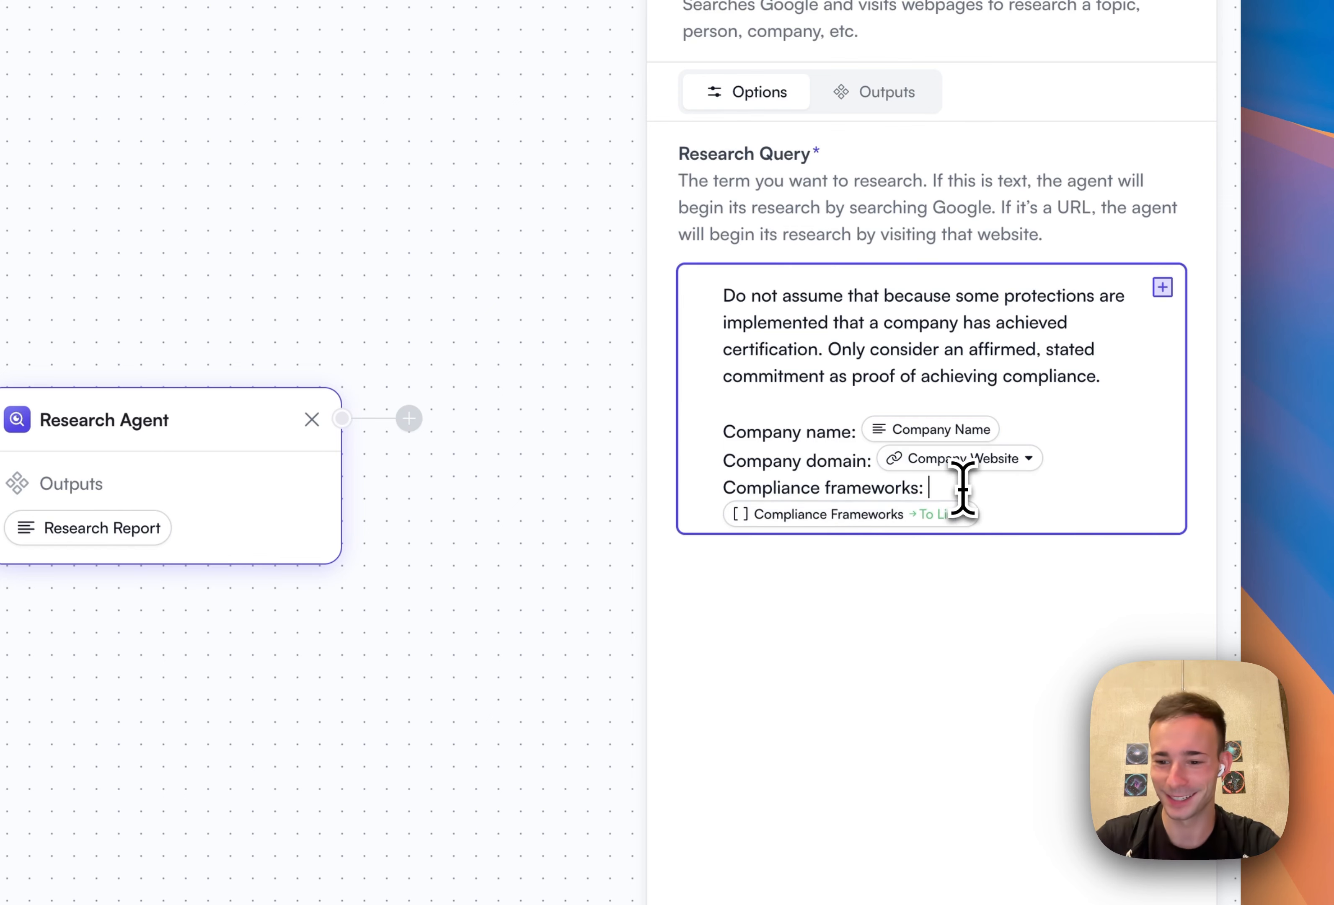
click(405, 314)
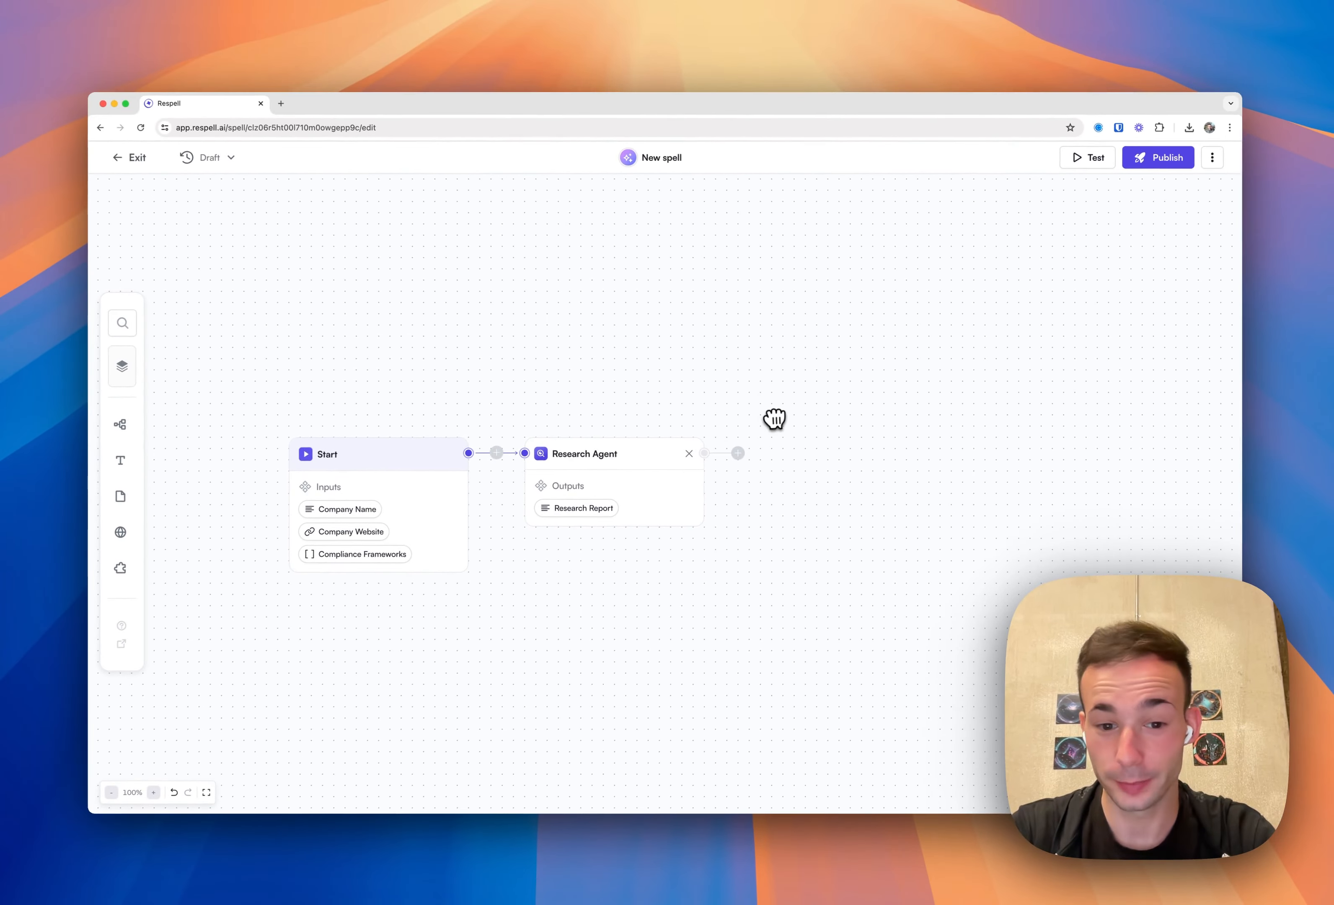
click(597, 462)
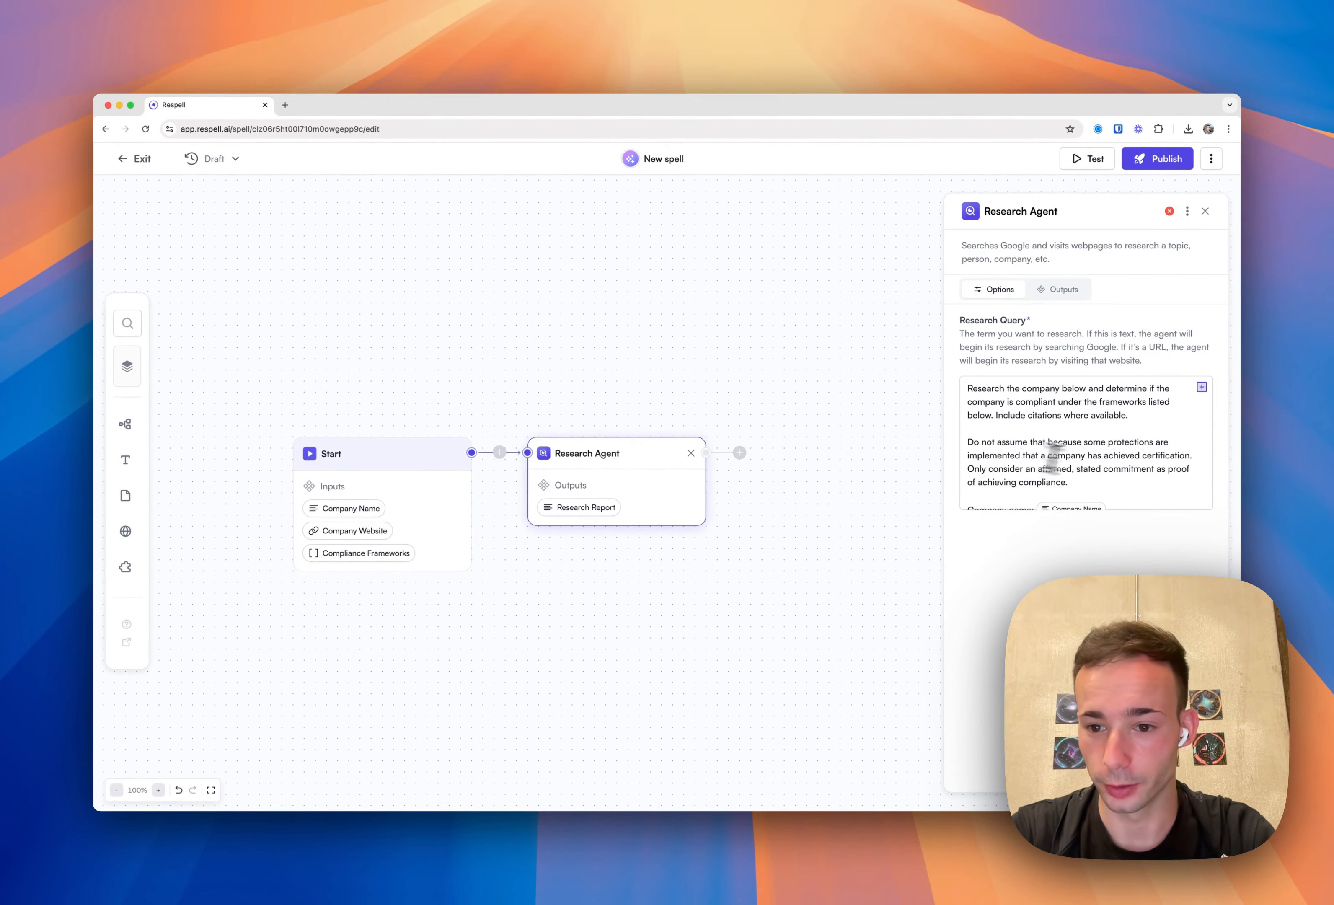
scroll(1068, 450, down, 3)
scroll(1080, 448, up, 3)
drag(968, 387, 1089, 485)
click(1090, 483)
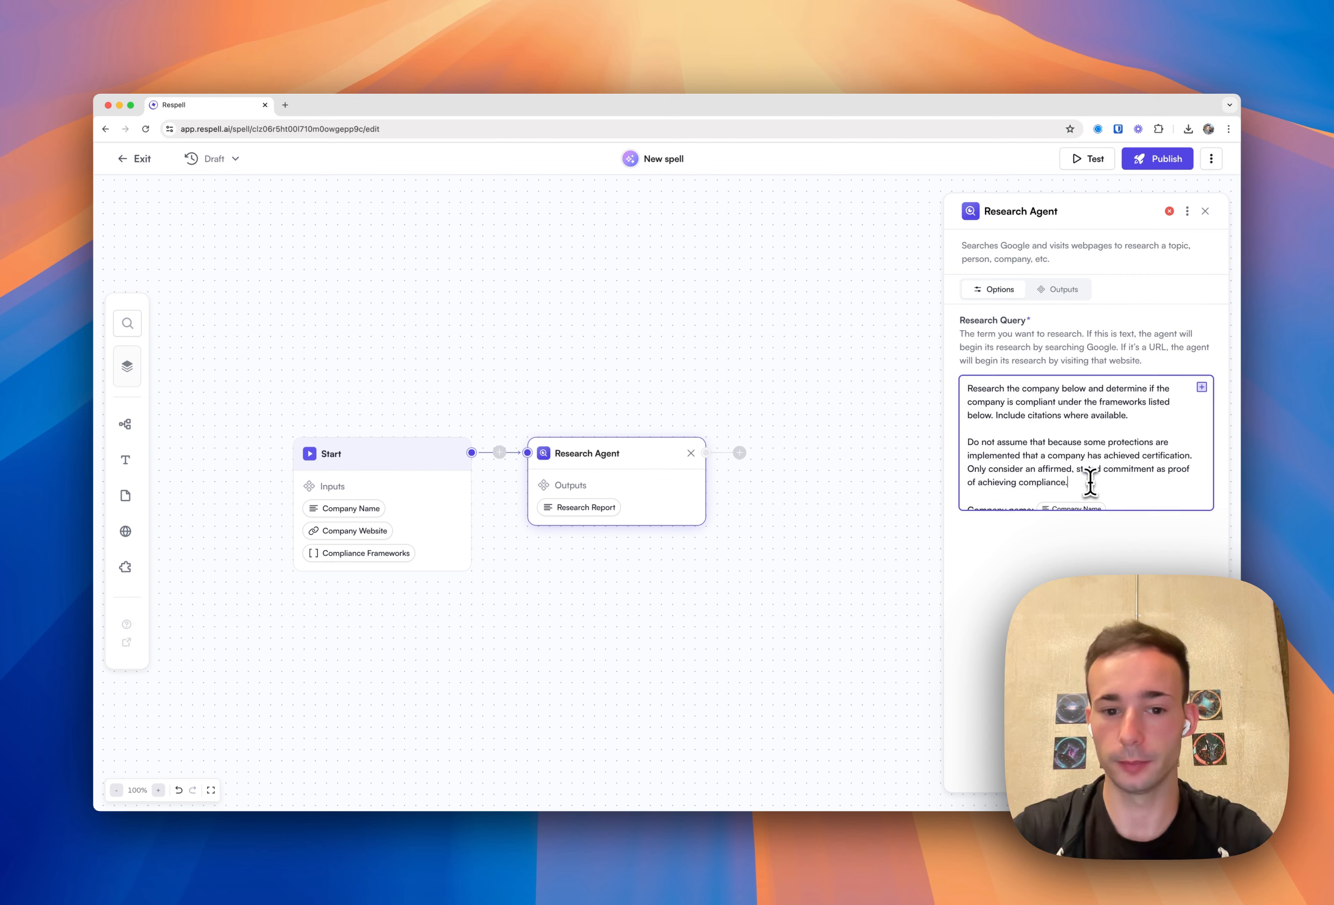
scroll(1062, 490, down, 2)
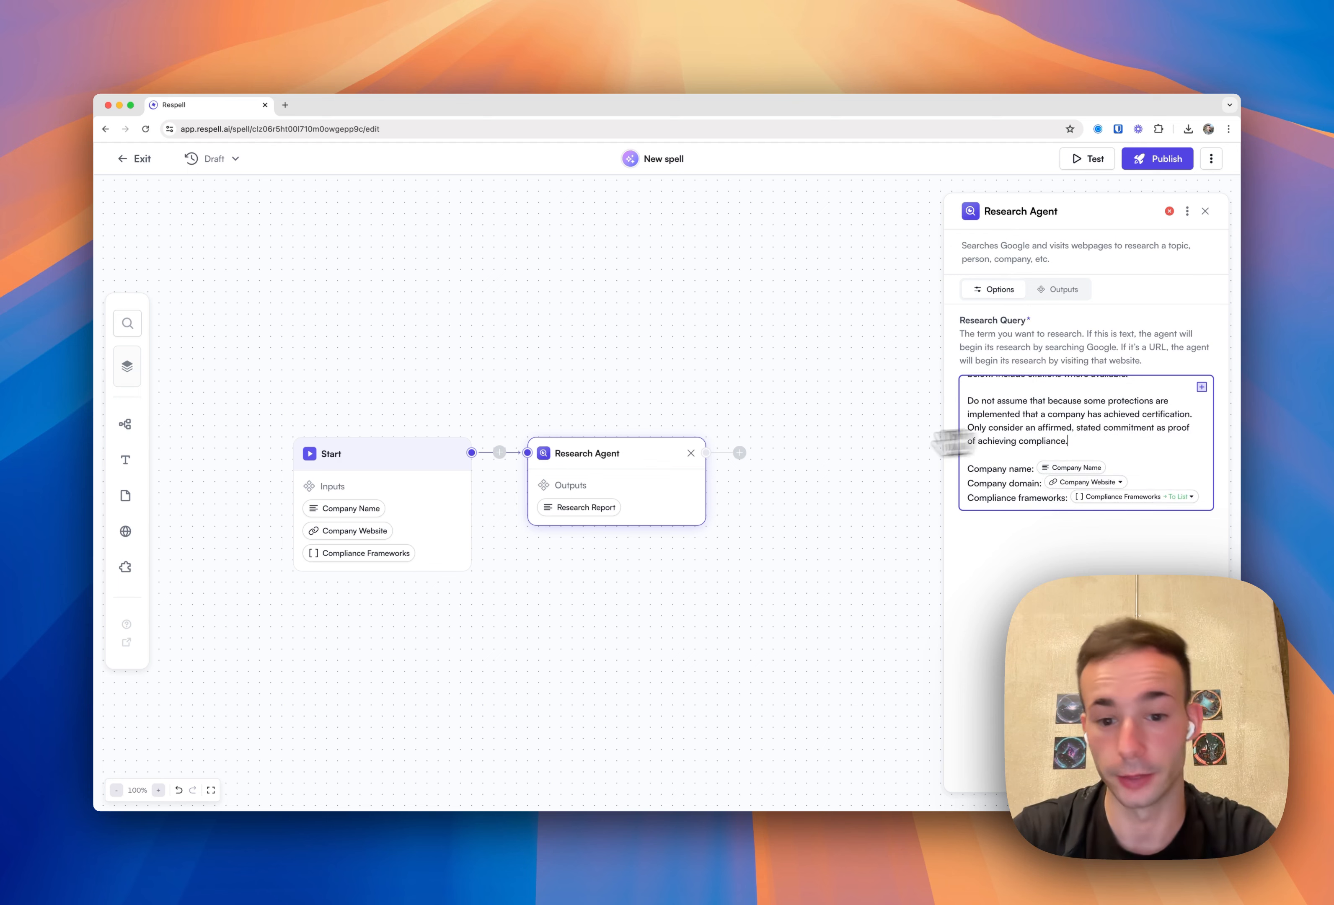
click(760, 463)
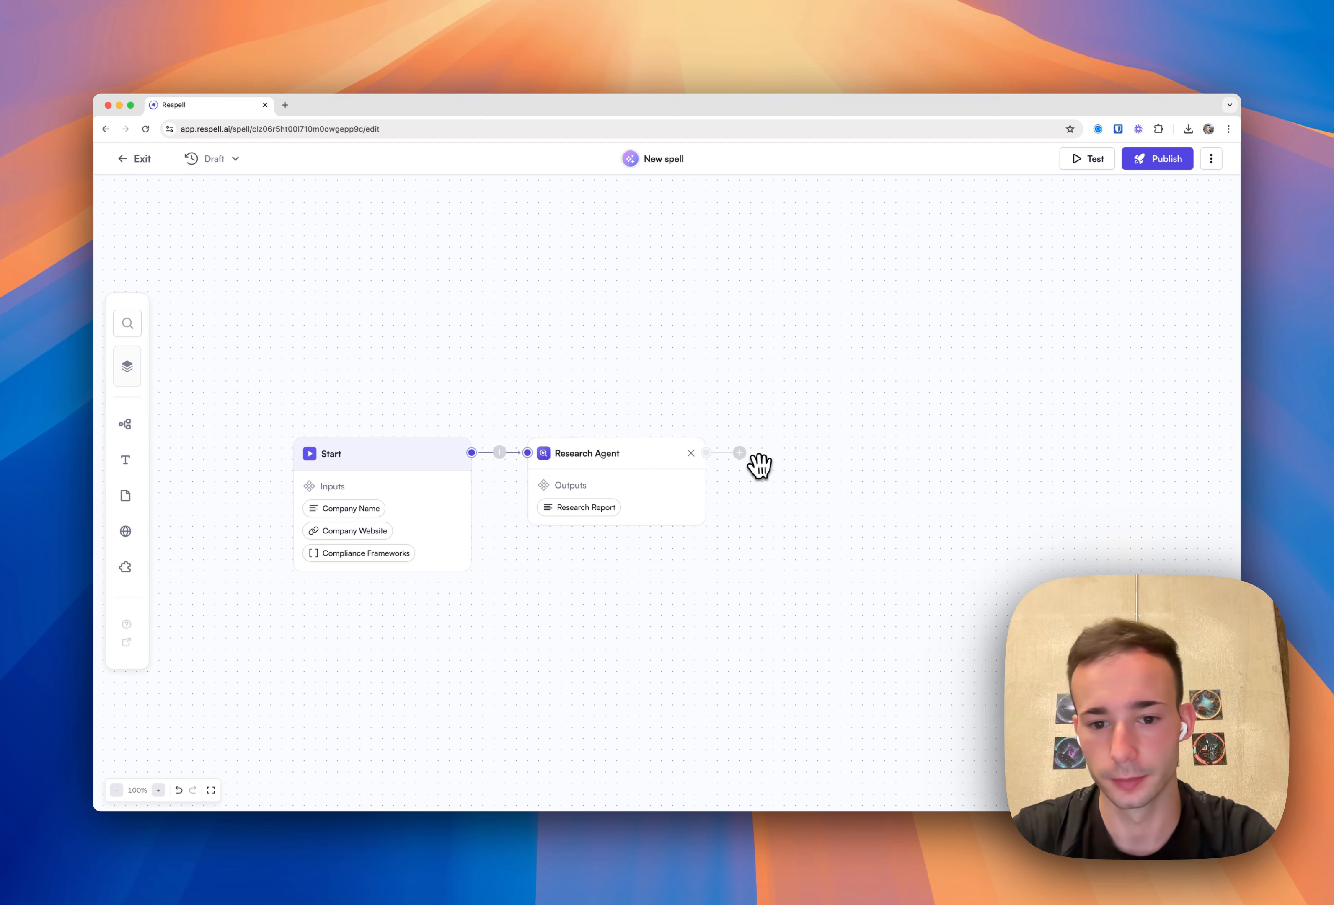
- Add a Generate Text with AI step after the Research Agent step
click(740, 453)
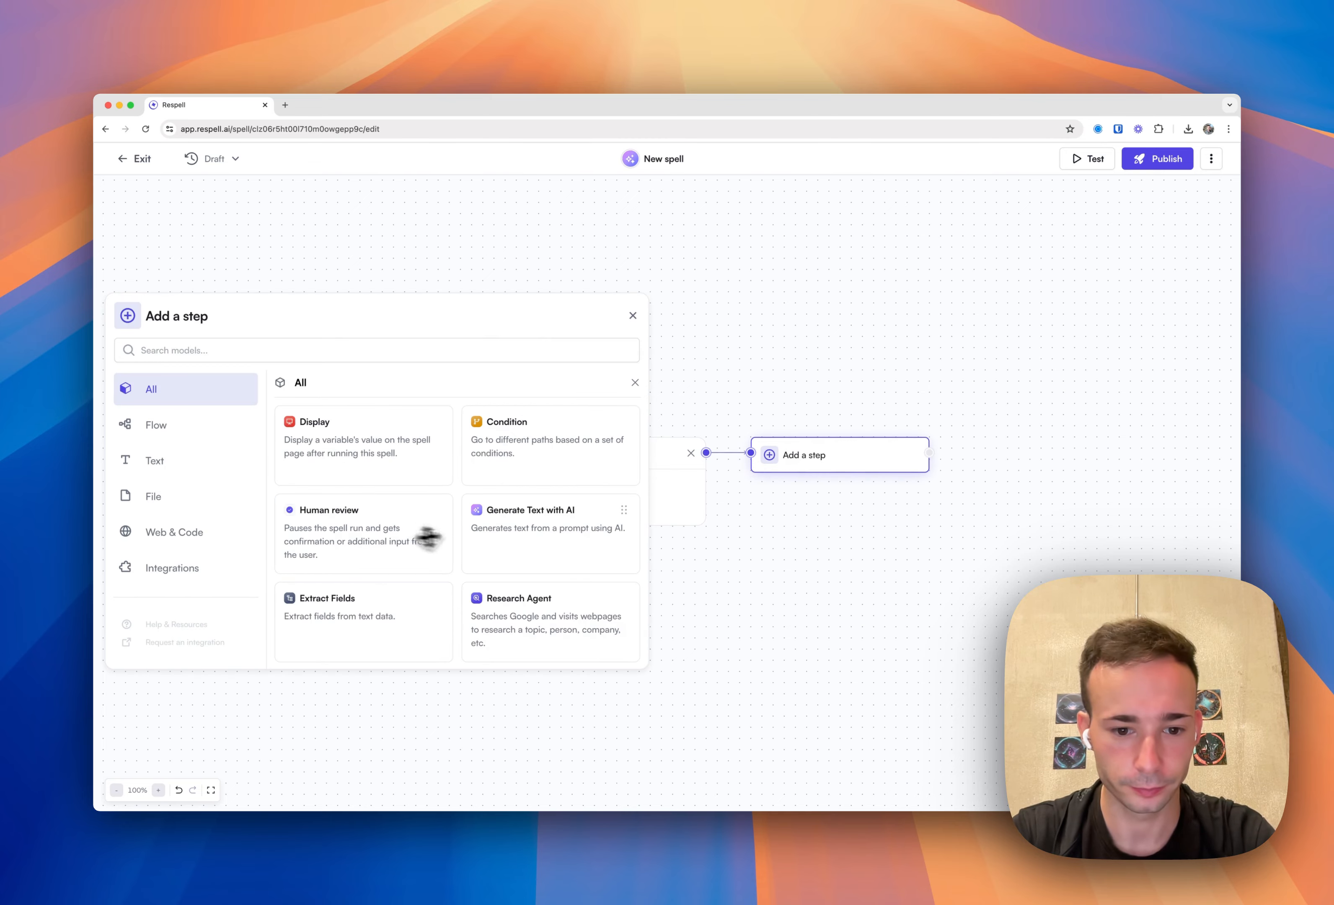
click(535, 544)
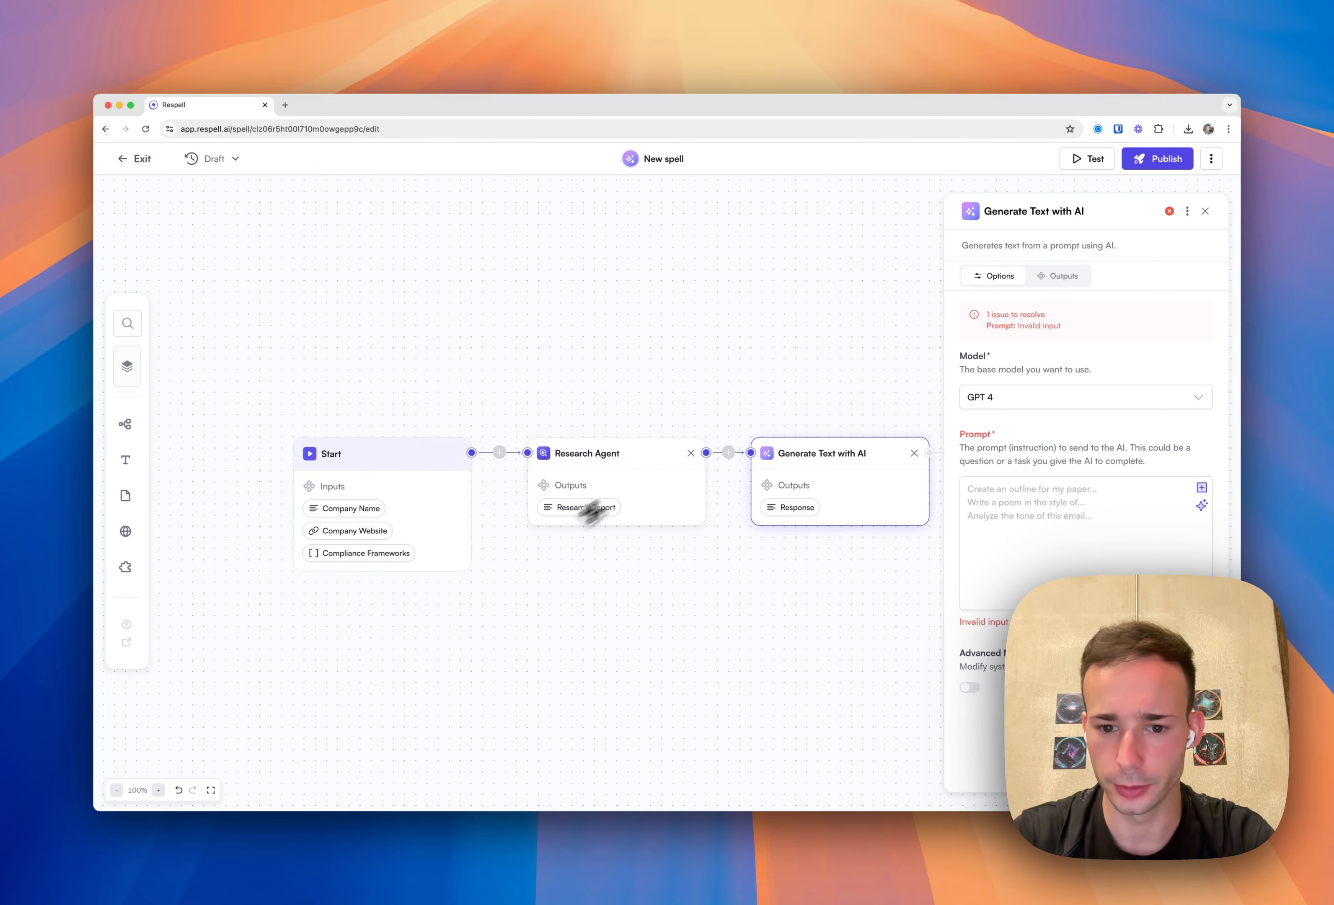
drag(814, 424, 711, 422)
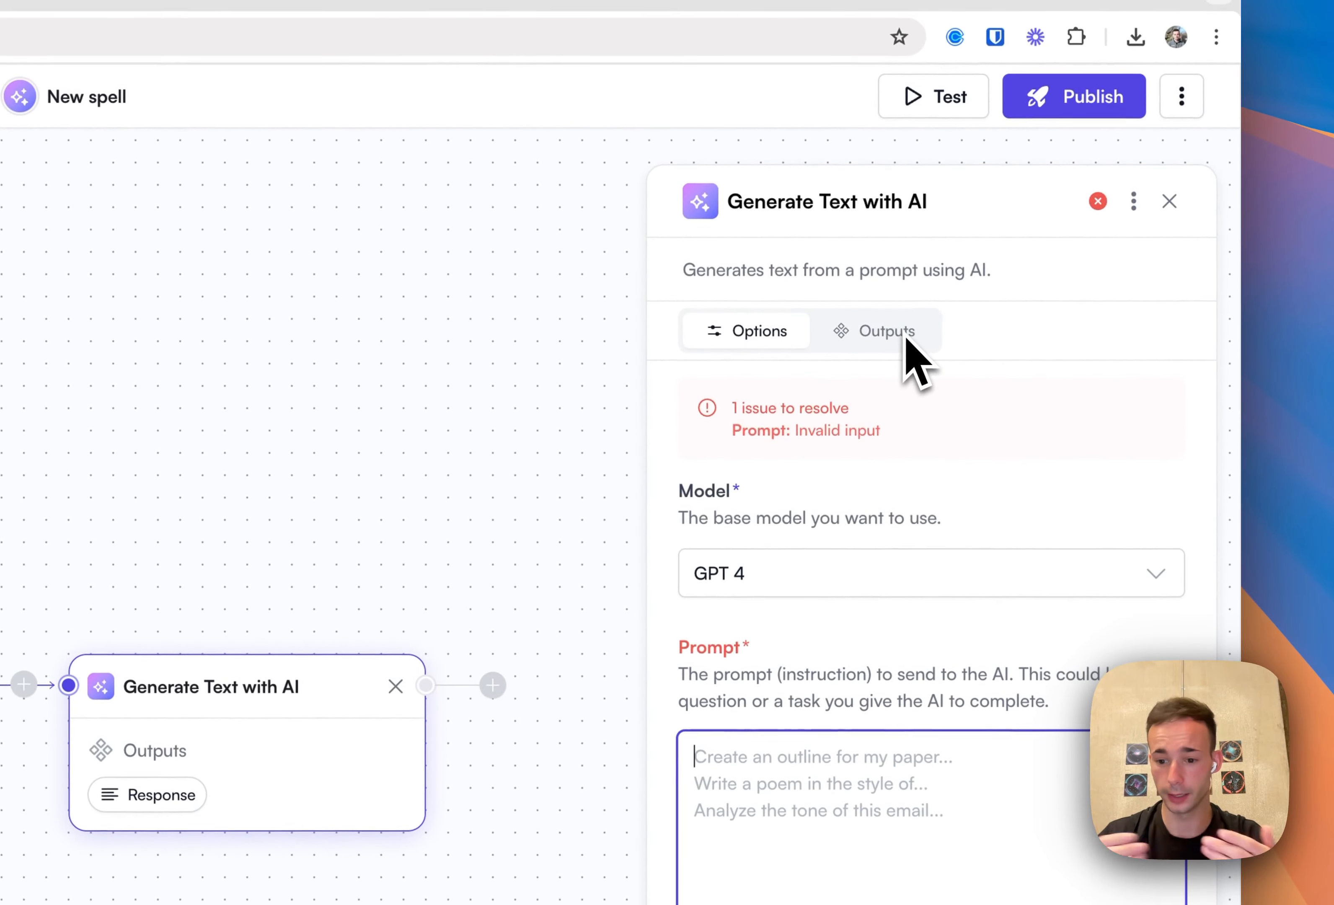
- Look through the base models available for the Generate Text with AI step
click(866, 574)
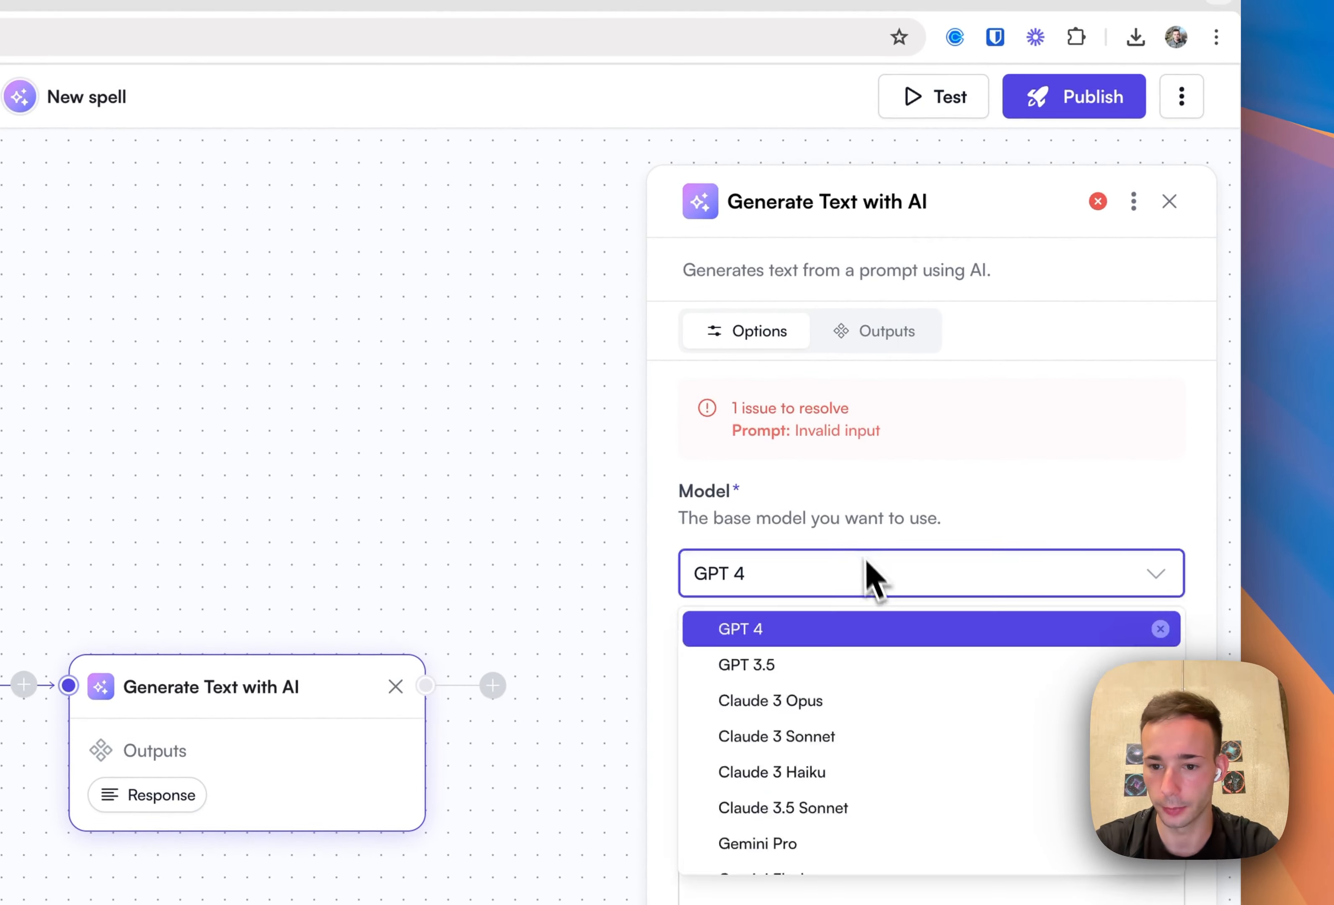
scroll(883, 658, down, 1)
scroll(882, 664, up, 1)
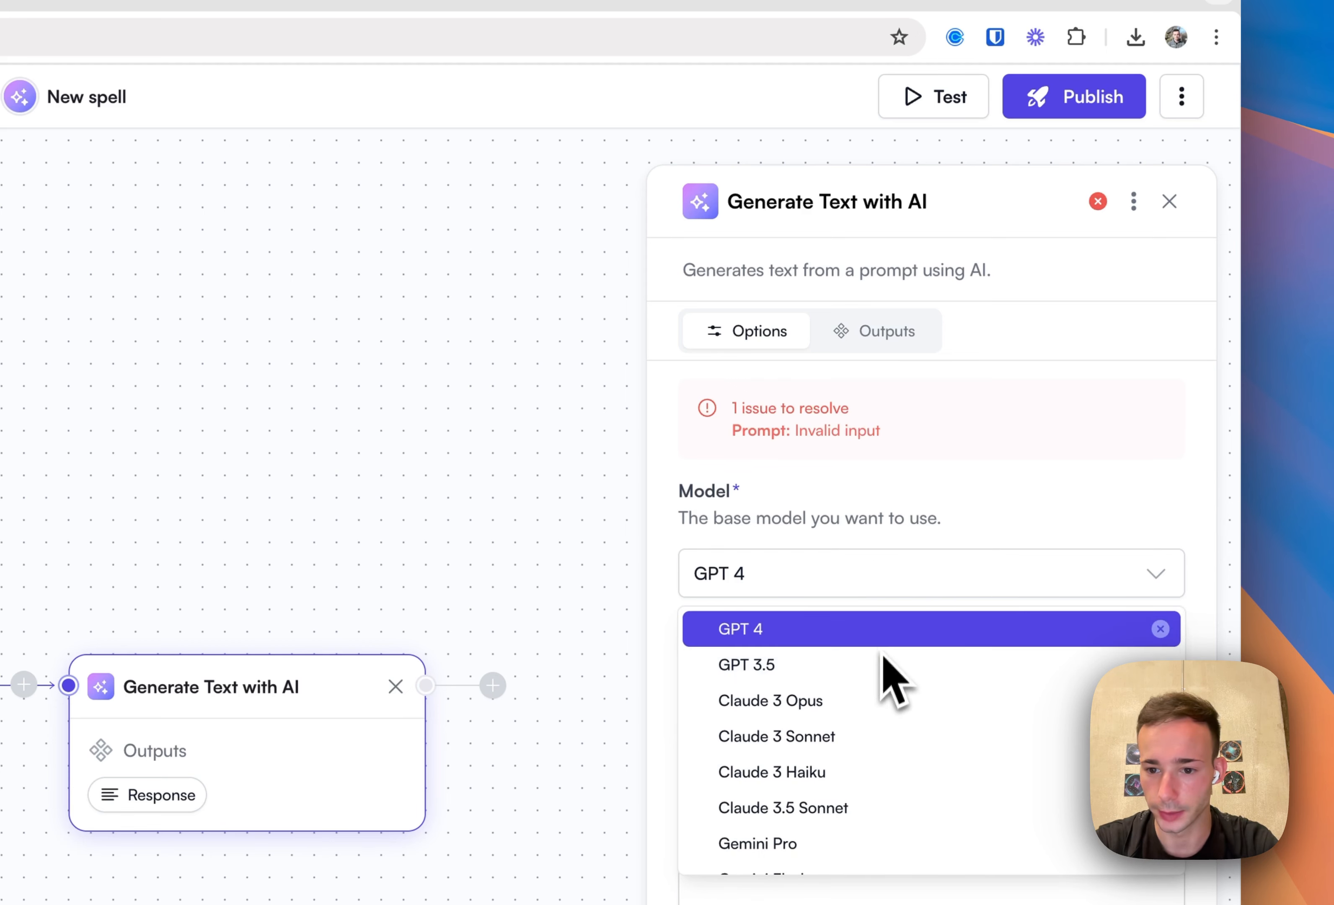
click(898, 595)
- Examine the temperature, token, JSON and system instruction settings by turning Advanced Mode on, and turn it off again
scroll(903, 557, down, 6)
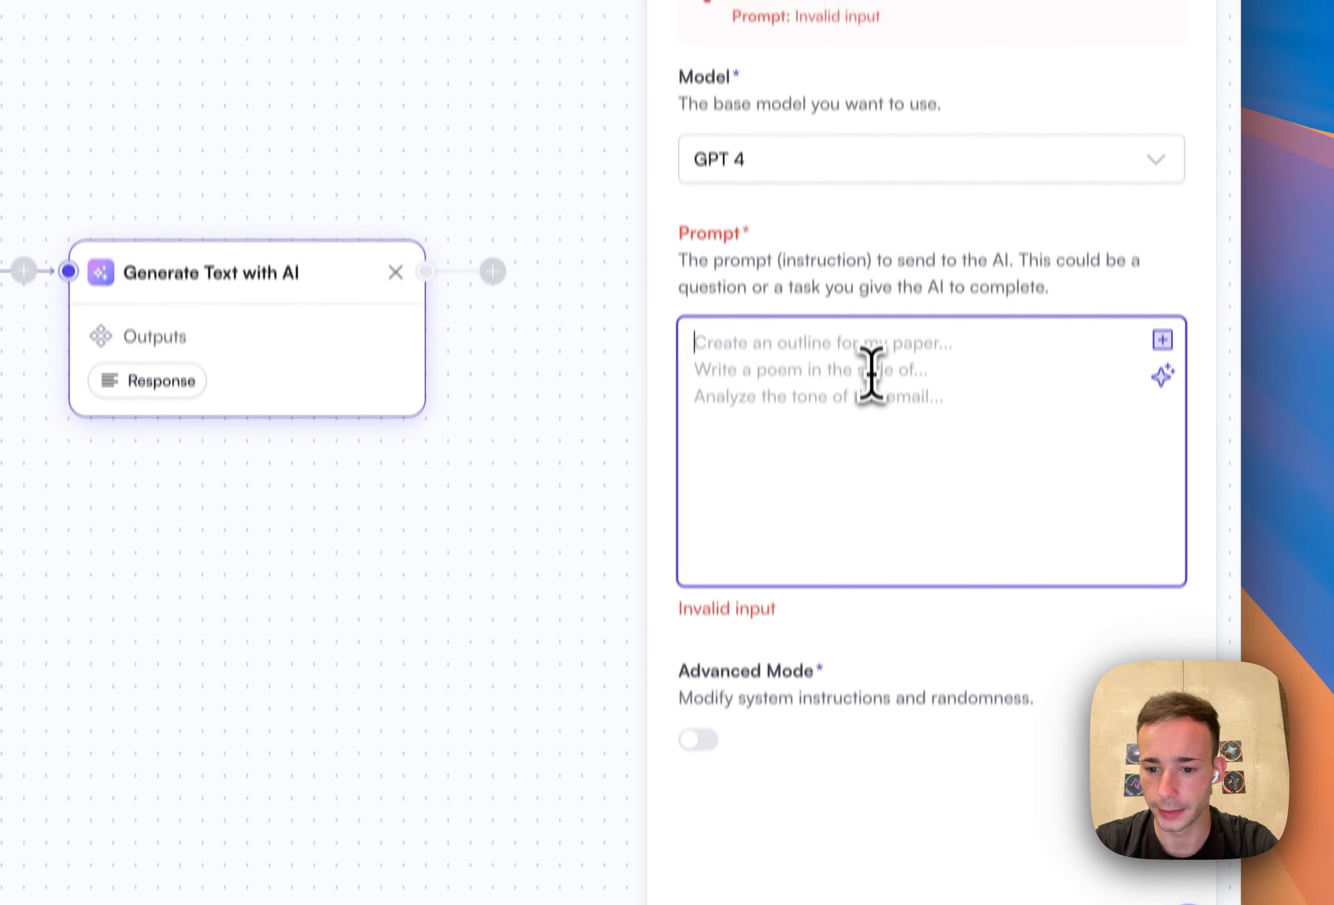
click(704, 692)
scroll(808, 624, down, 3)
scroll(866, 531, down, 5)
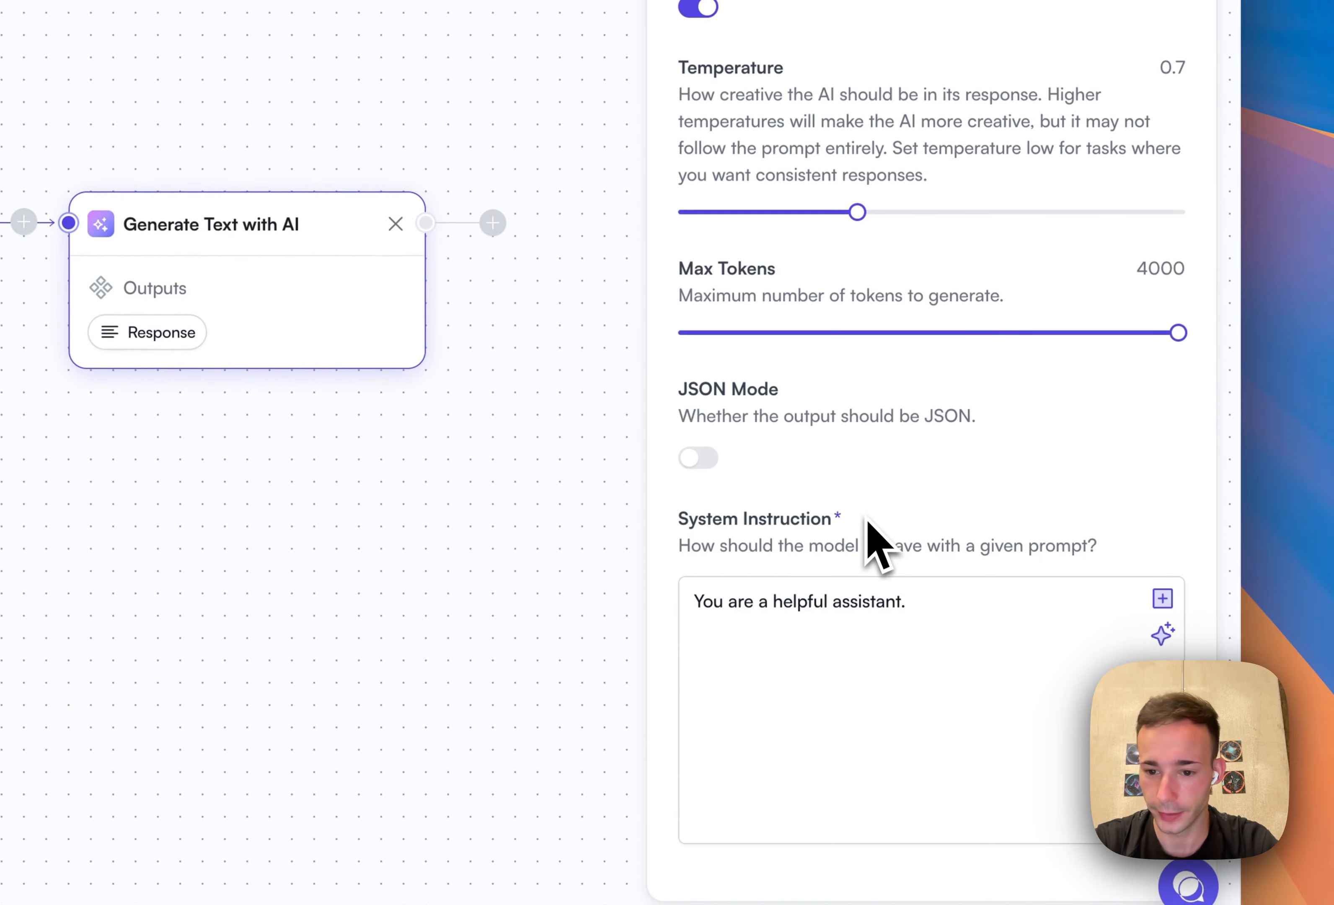
click(789, 632)
scroll(831, 323, up, 8)
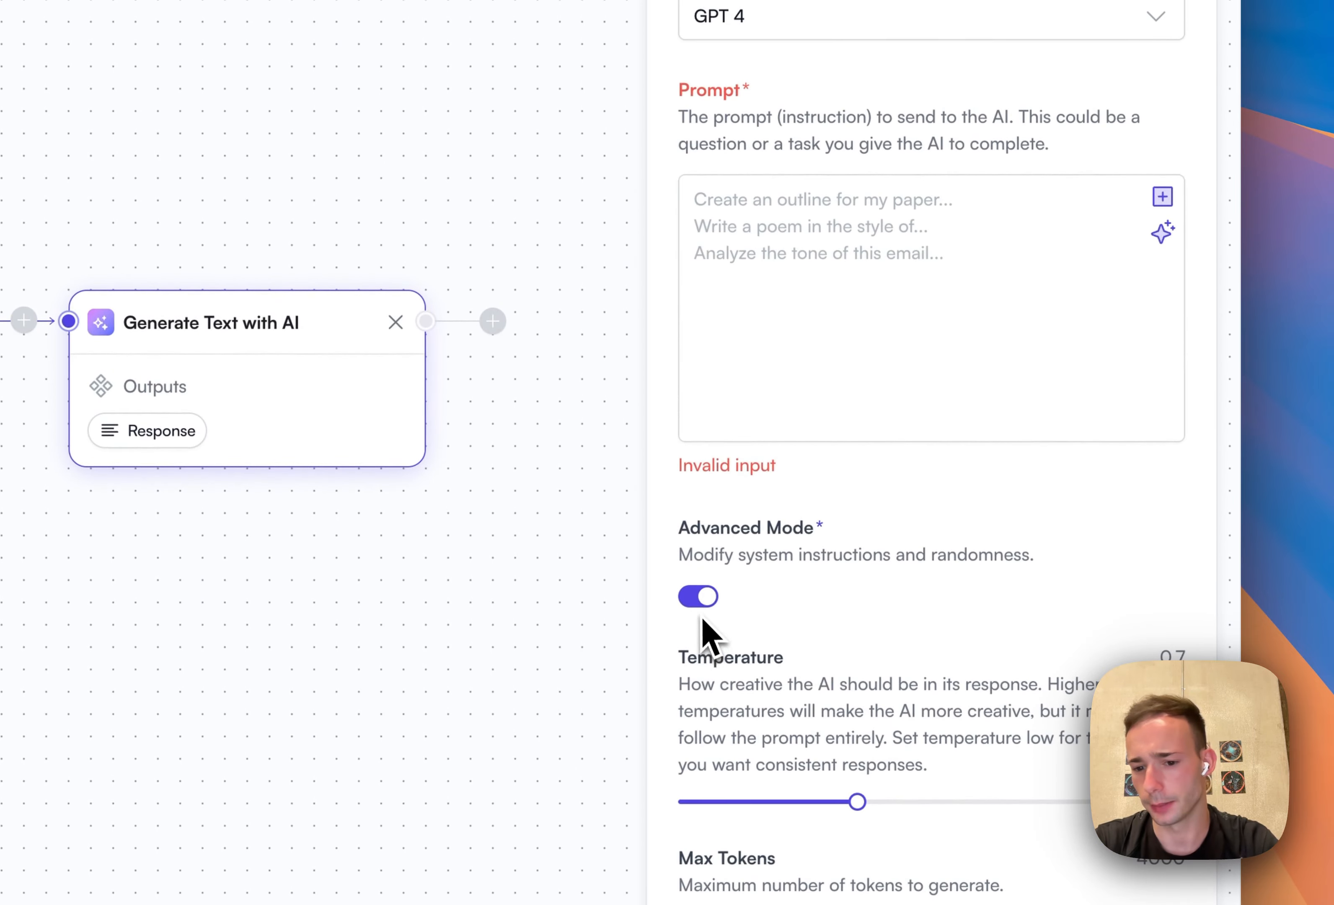
click(704, 600)
- Enter a prompt requesting YES/NO compliance answers per framework, NO if unclear, with SOC2 Type 2, GDPR, HIPAA and ISO 27001 example lines and a "Research report:" label
click(863, 571)
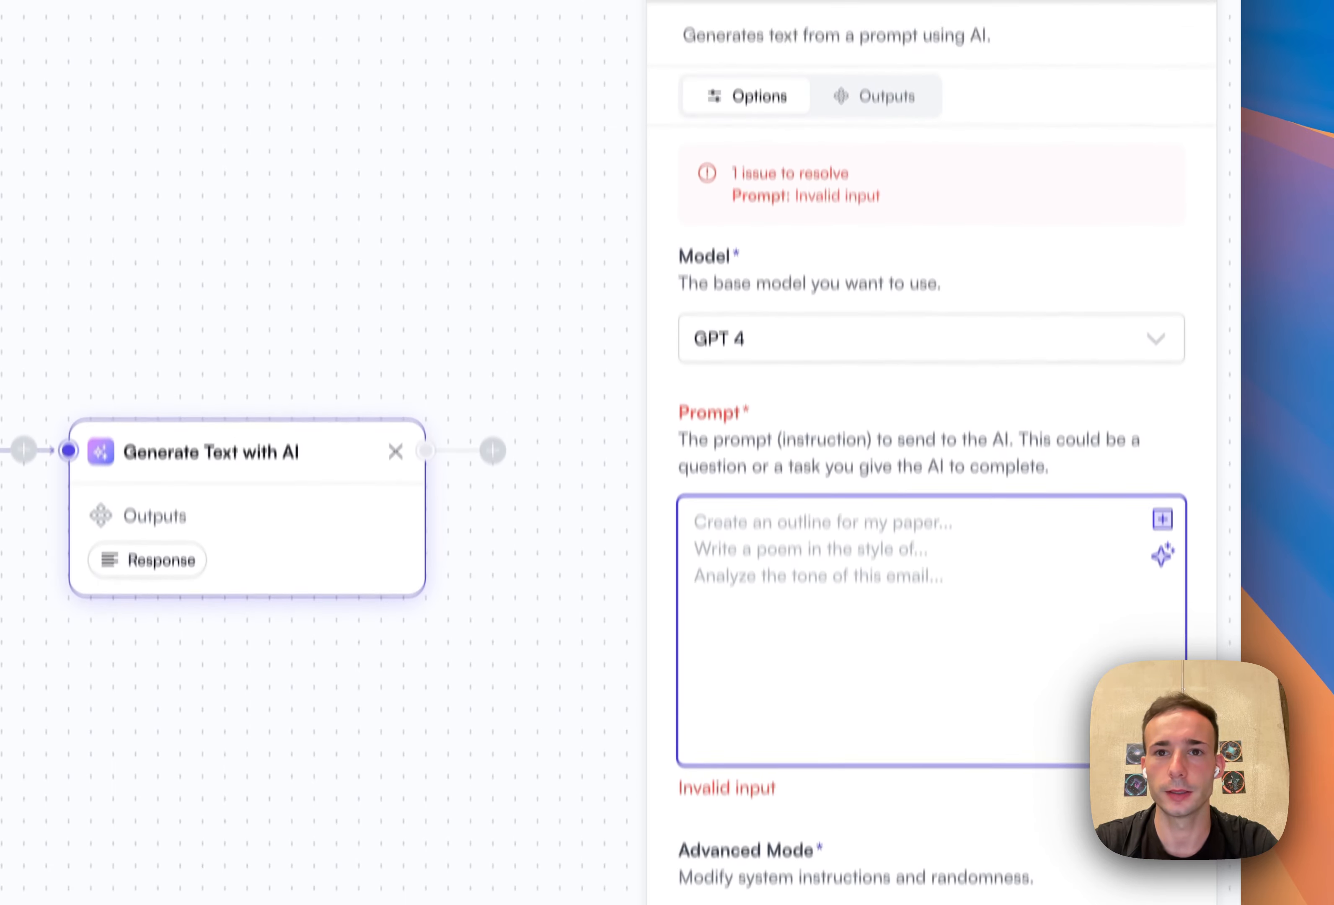
key(super+Tab)
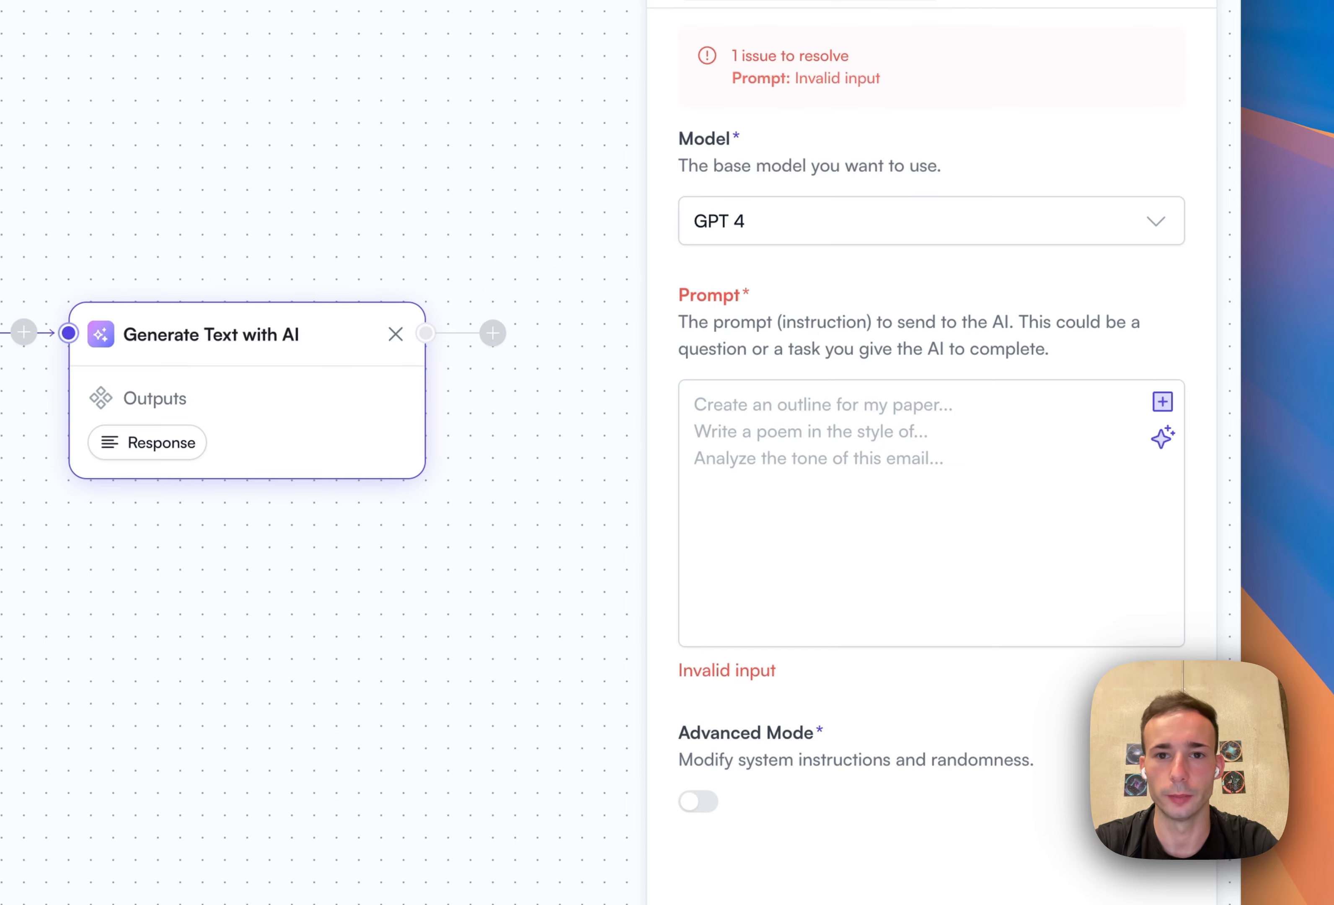
scroll(795, 516, down, 2)
click(795, 515)
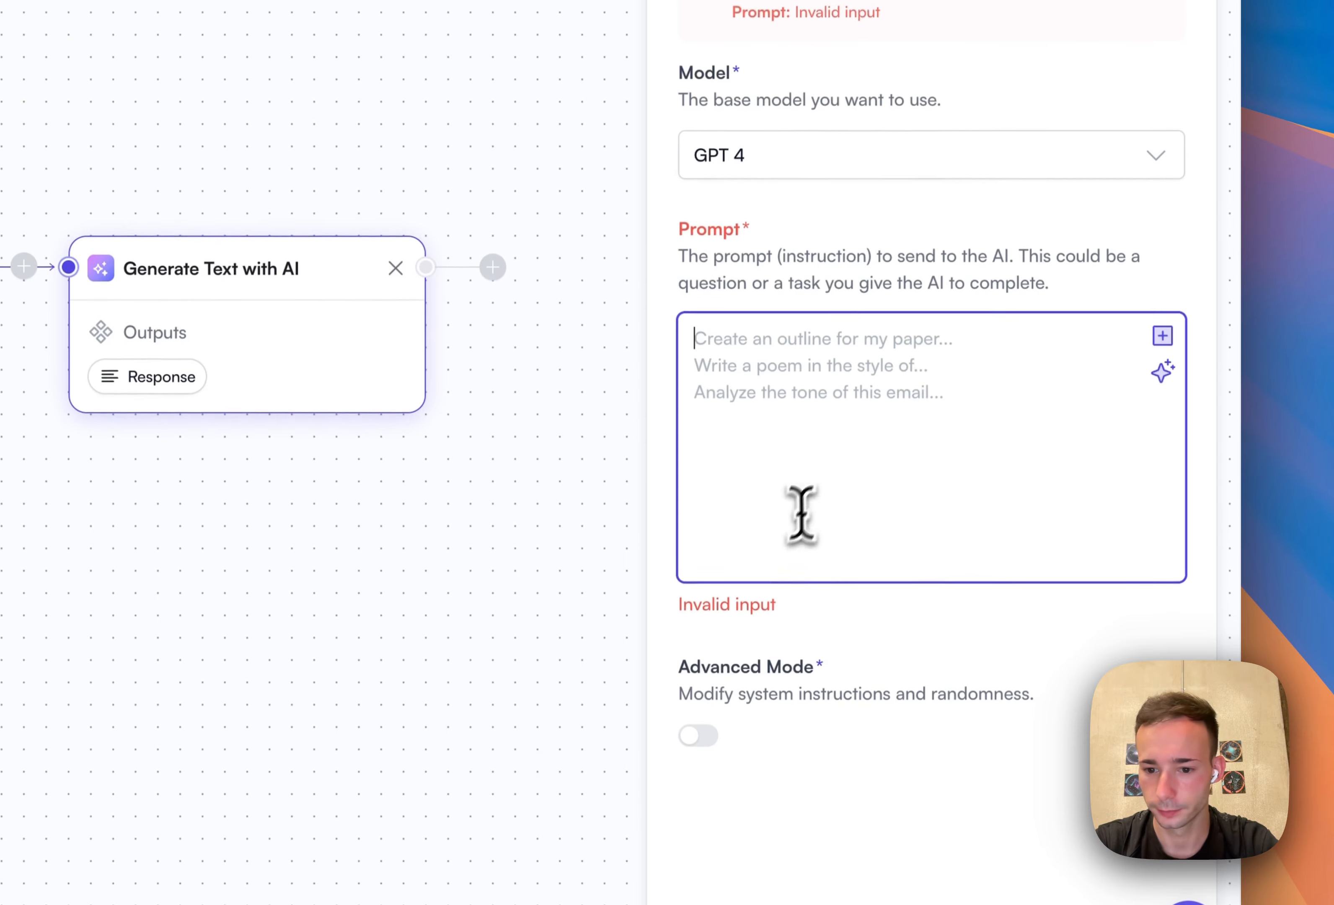
text(Read the following research report and return a YES/NO answer for the company has confirmed compliance with the frameworks mentioned. If it is unclear, answer NO. Return a response on each new line, in this format using the proper frameworks: SOC2 Type 2: YES GDPR: NO HIPAA: NO ISO 27001: YES Research report:)
scroll(816, 312, up, 1)
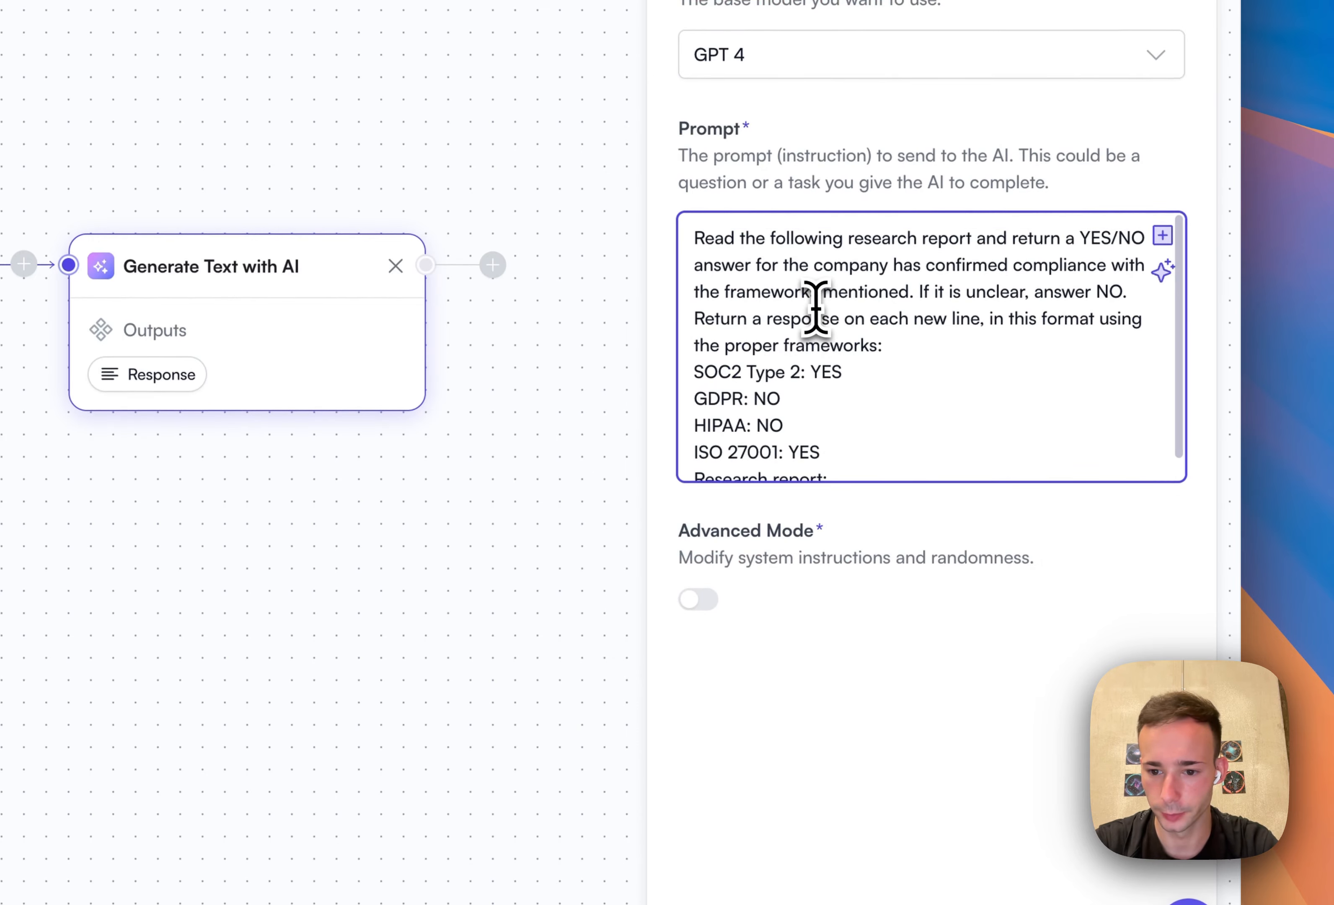
- Insert blank lines before "SOC2 Type 2: YES" and before "Research report:" in the prompt, and review its instructions and example lines
click(696, 374)
key(Return)
scroll(694, 387, down, 2)
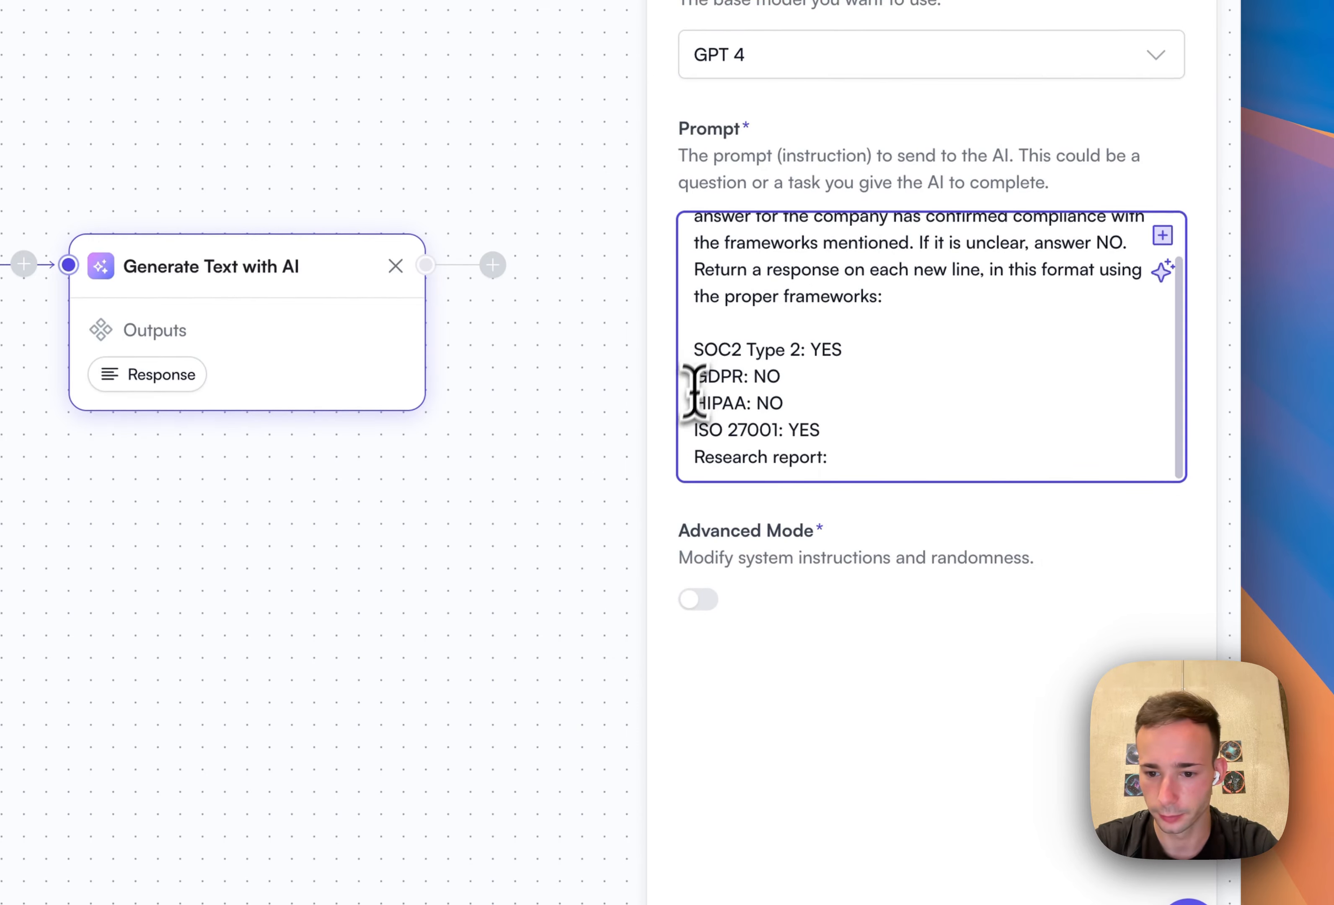
click(693, 456)
key(Return)
click(843, 334)
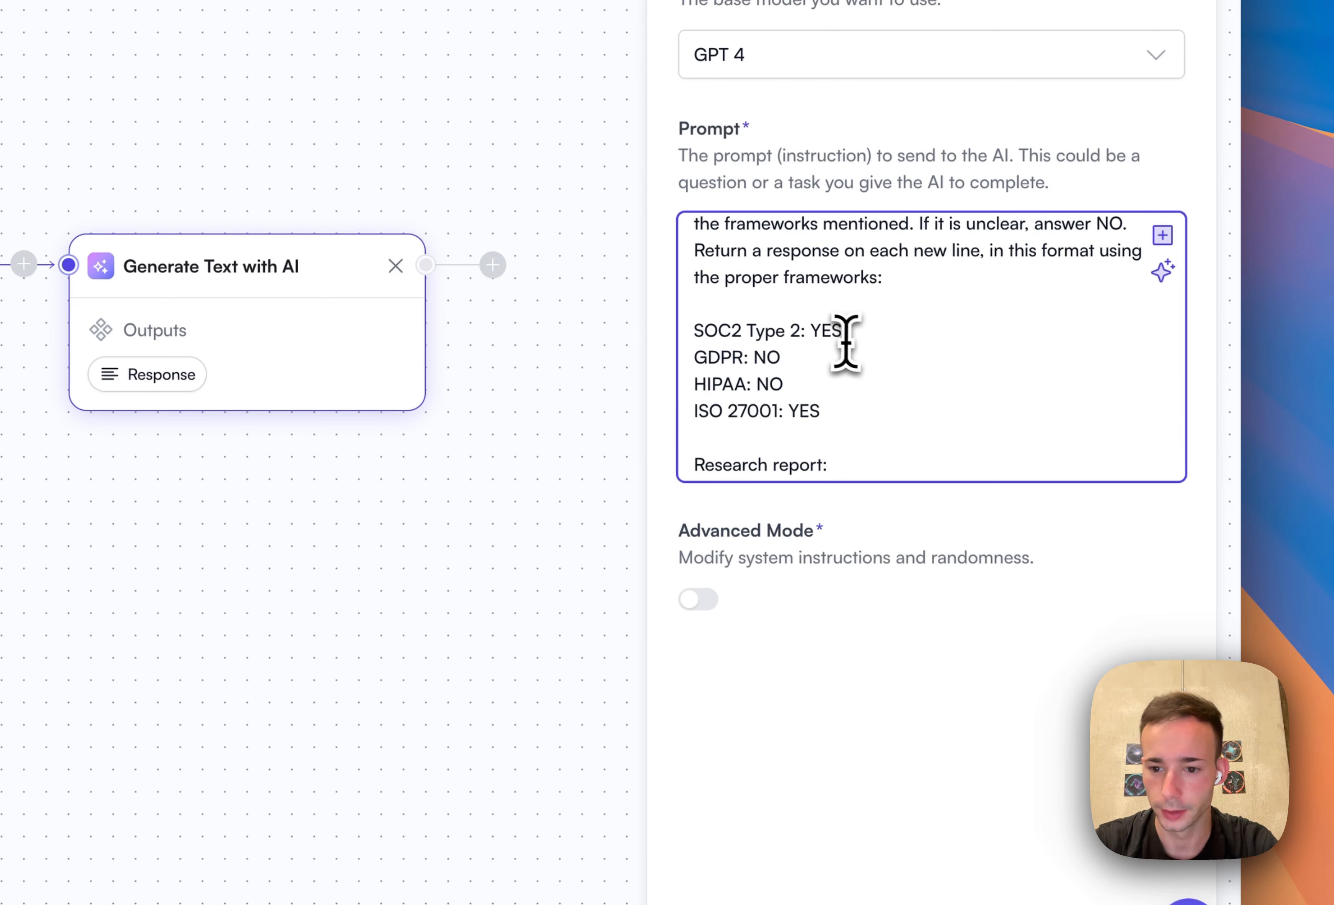
scroll(869, 404, up, 2)
drag(695, 238, 935, 348)
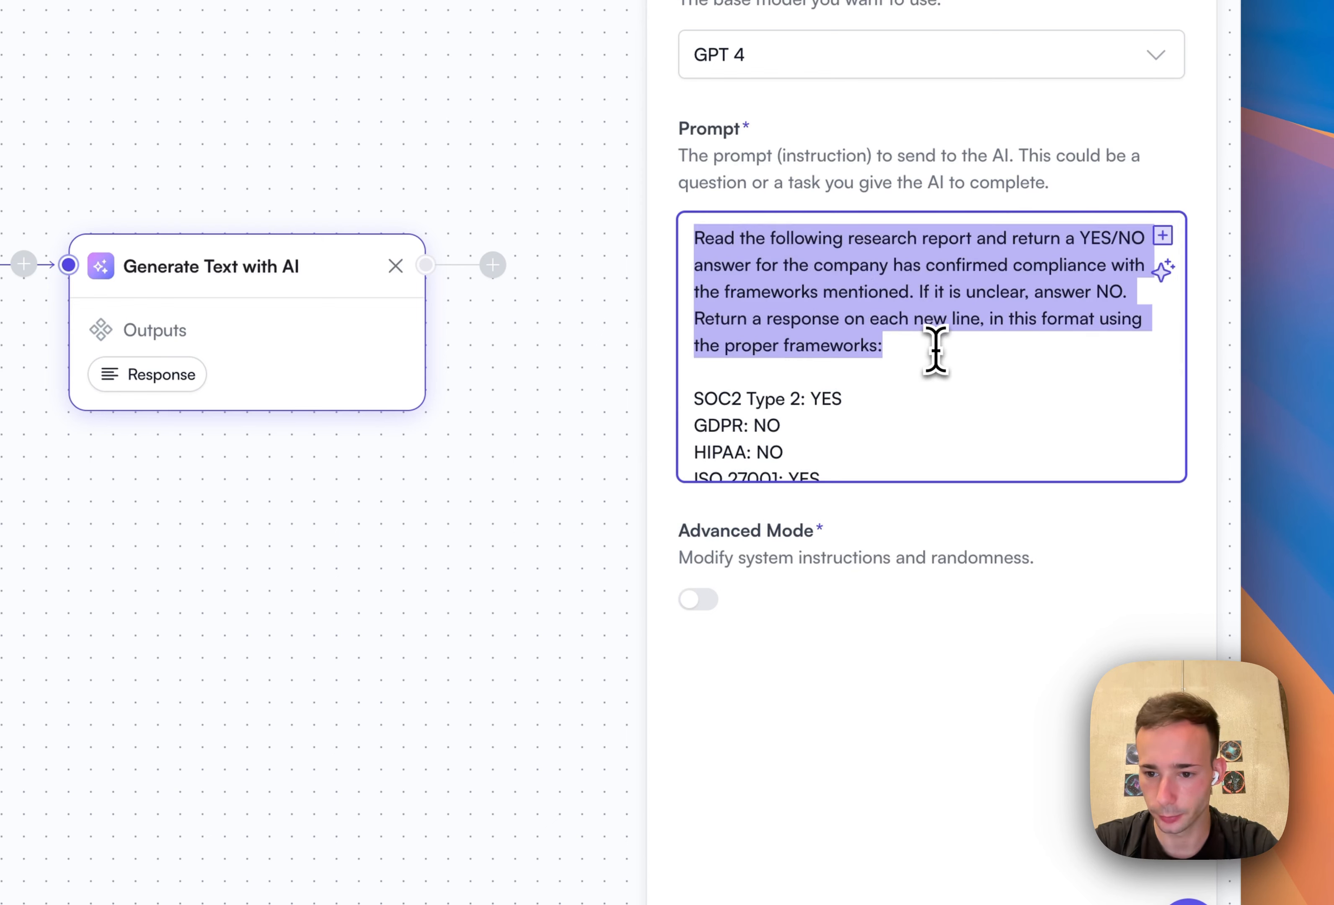
click(935, 348)
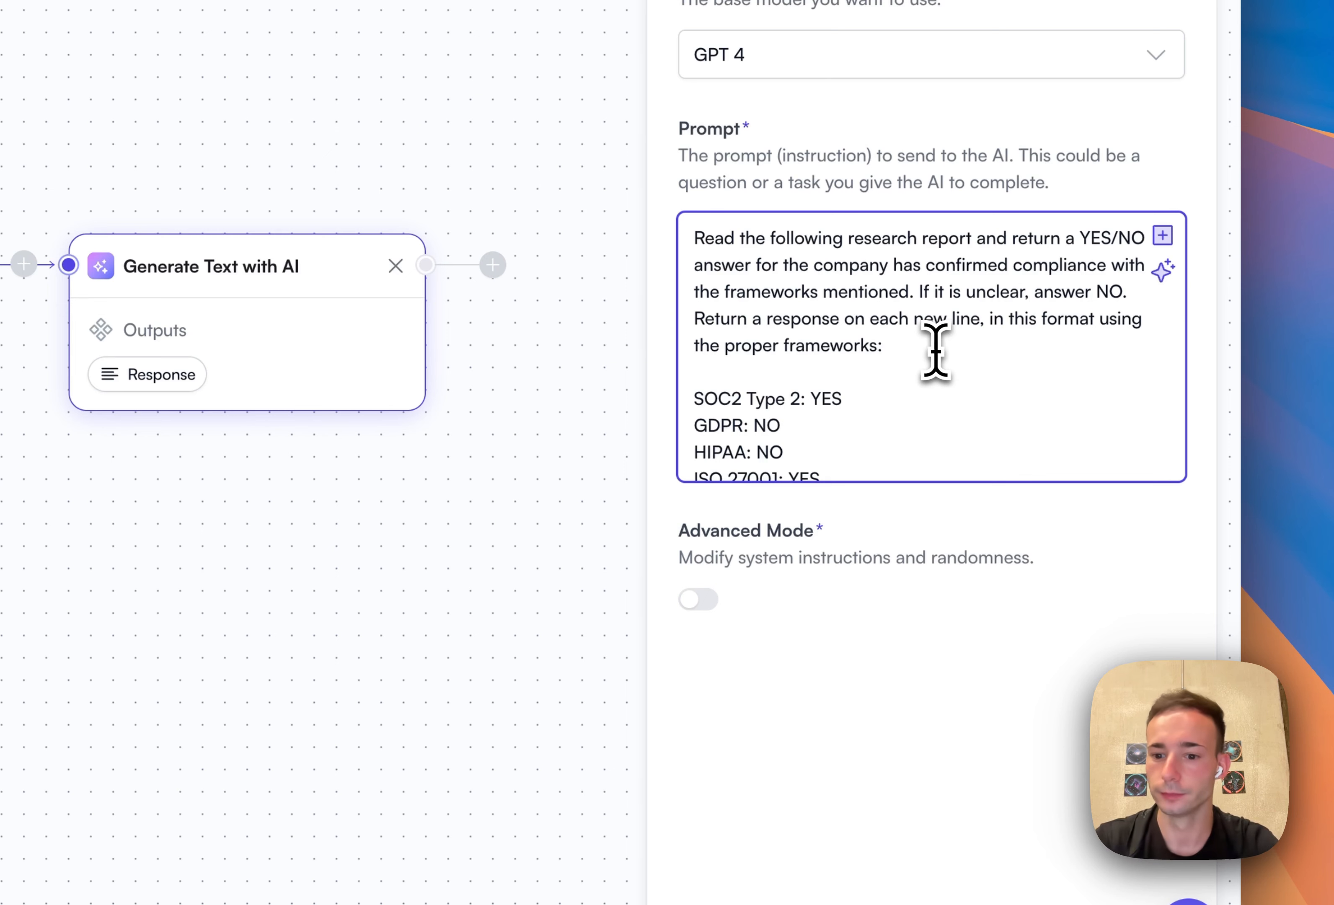
drag(695, 397, 906, 411)
click(906, 411)
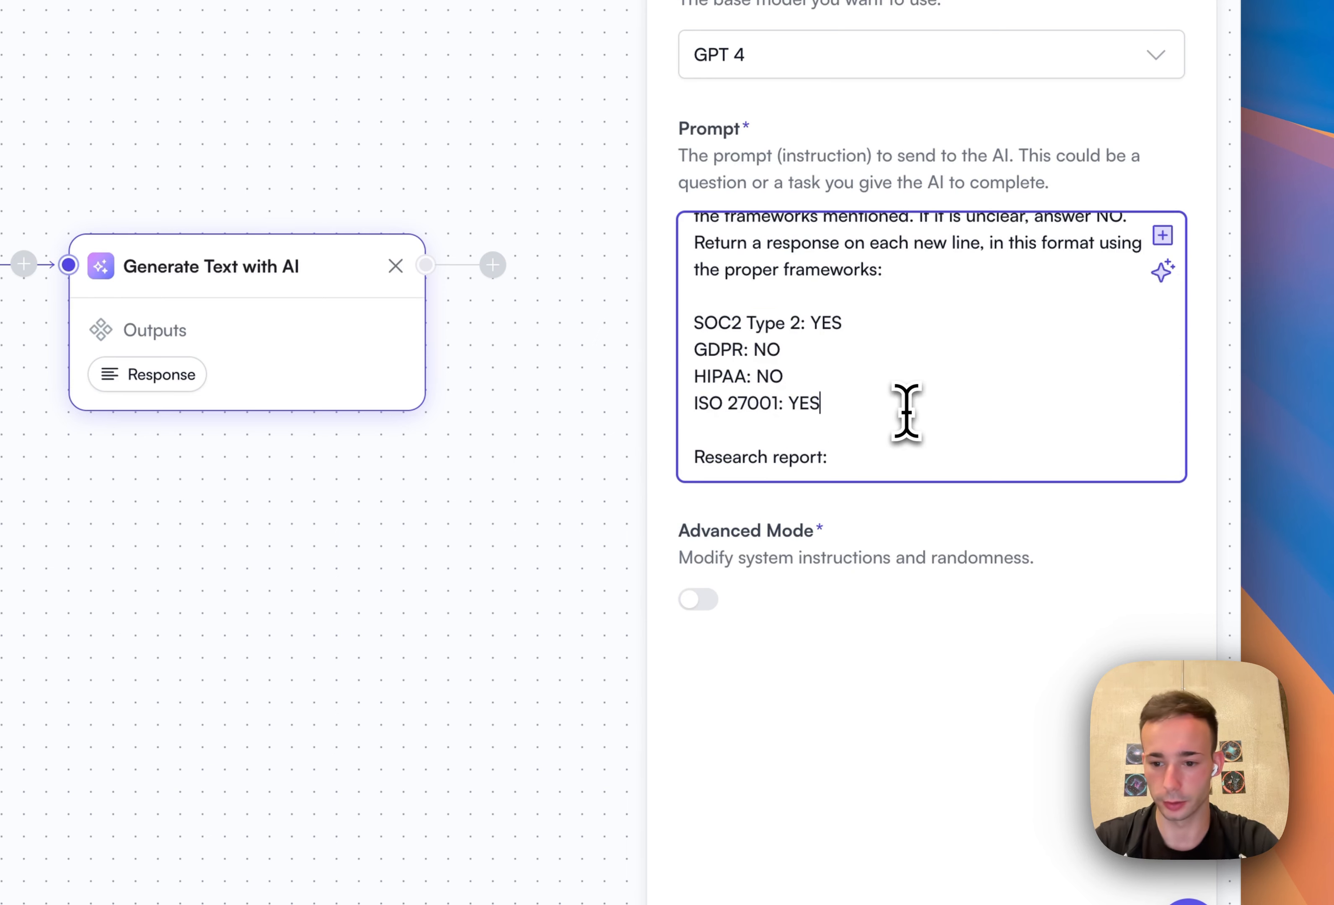
- Insert the Research Agent's Research Report variable on a new line below "Research report:" in the prompt
click(860, 457)
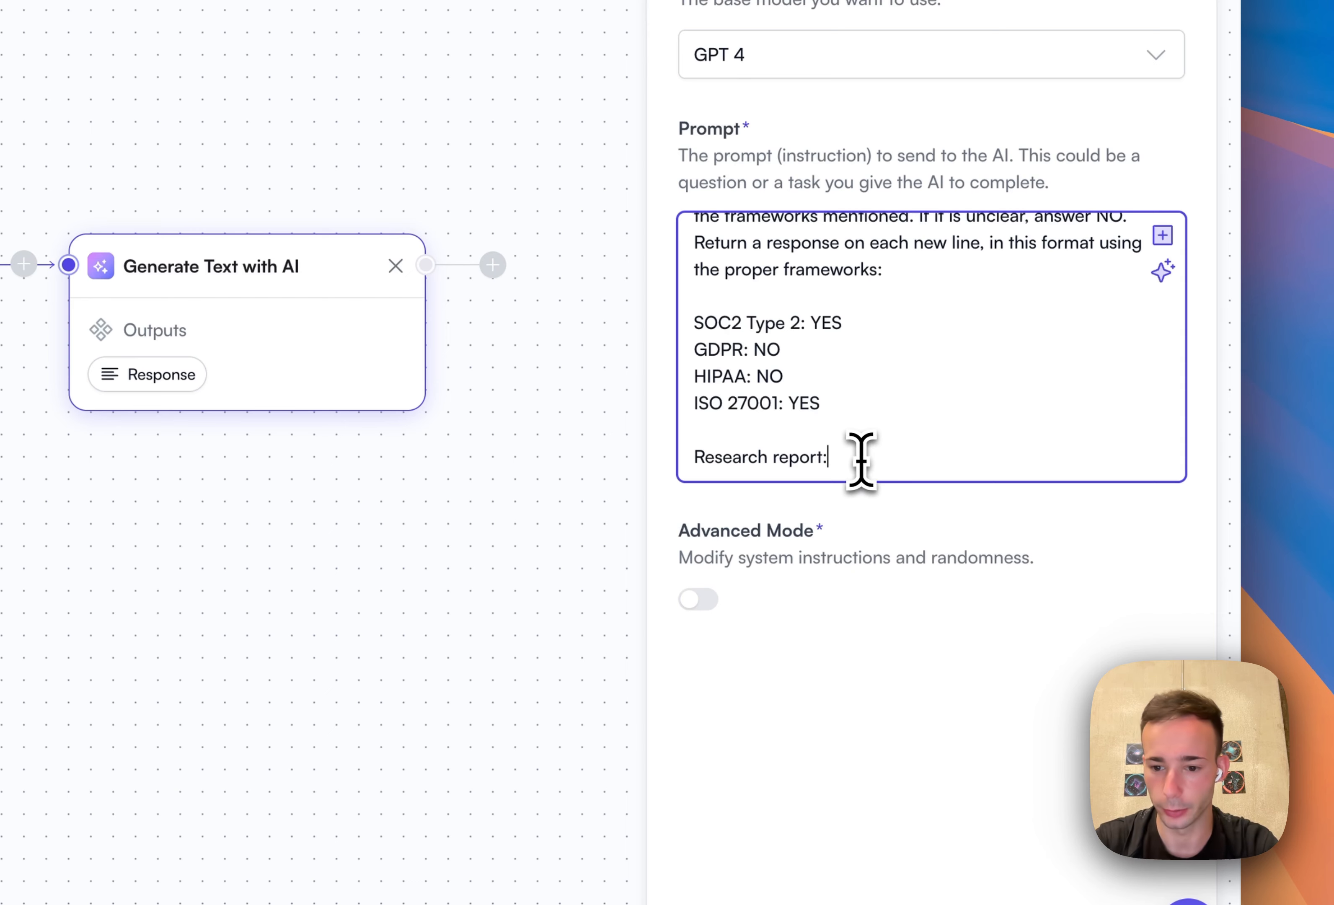
key(Return)
click(1161, 236)
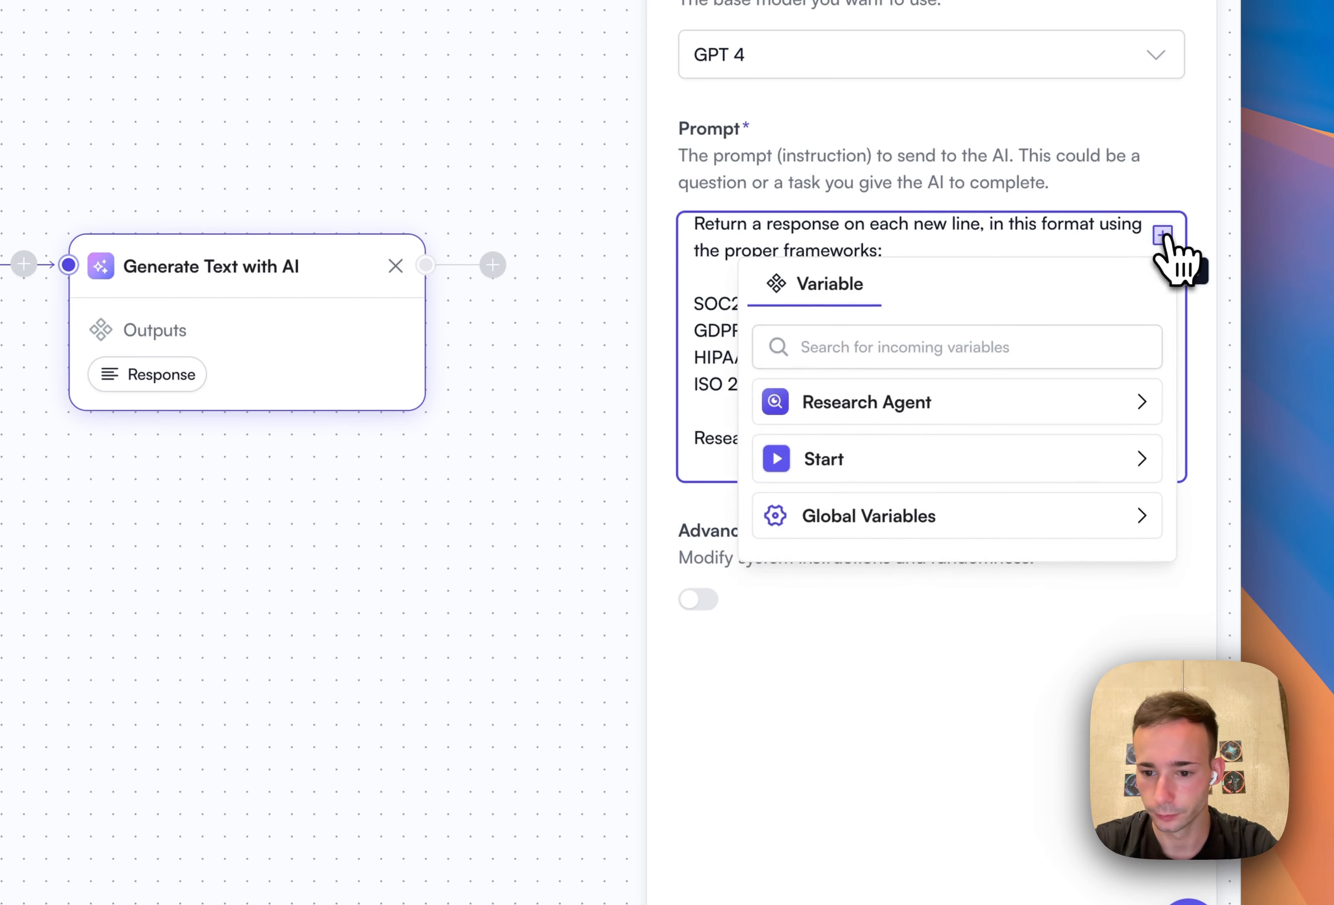
click(857, 403)
click(848, 460)
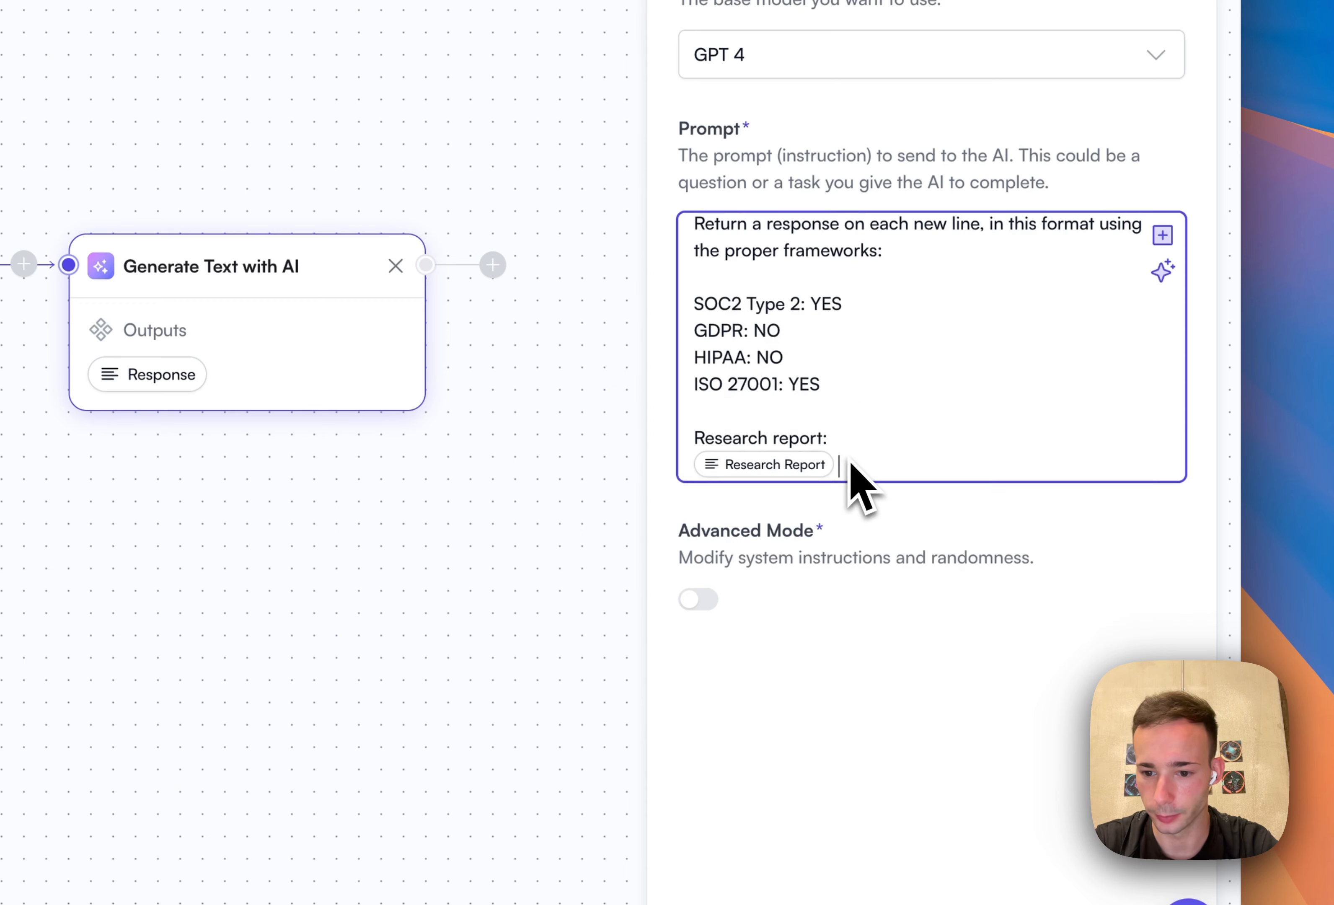
scroll(935, 399, up, 3)
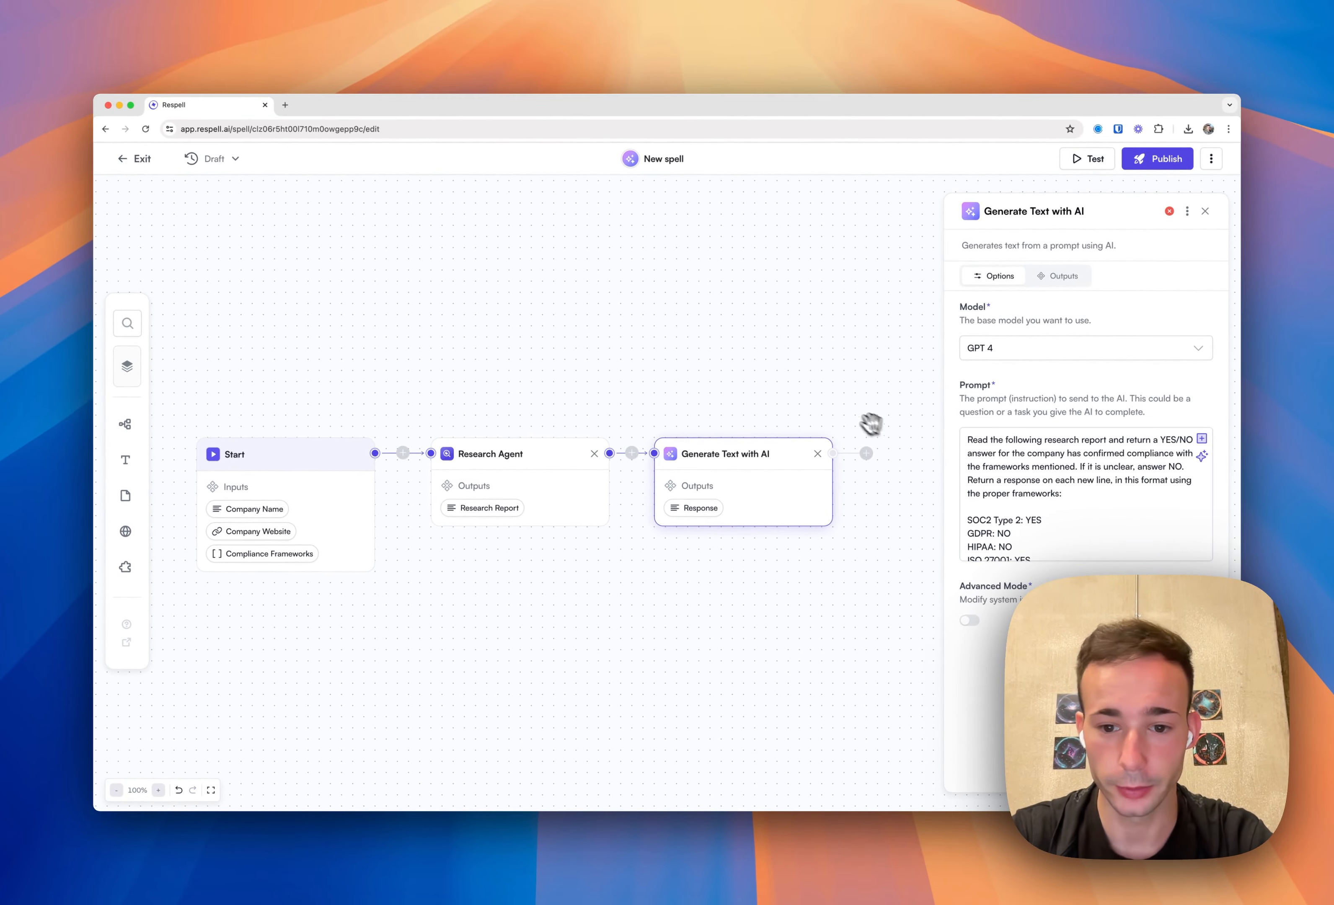
click(872, 424)
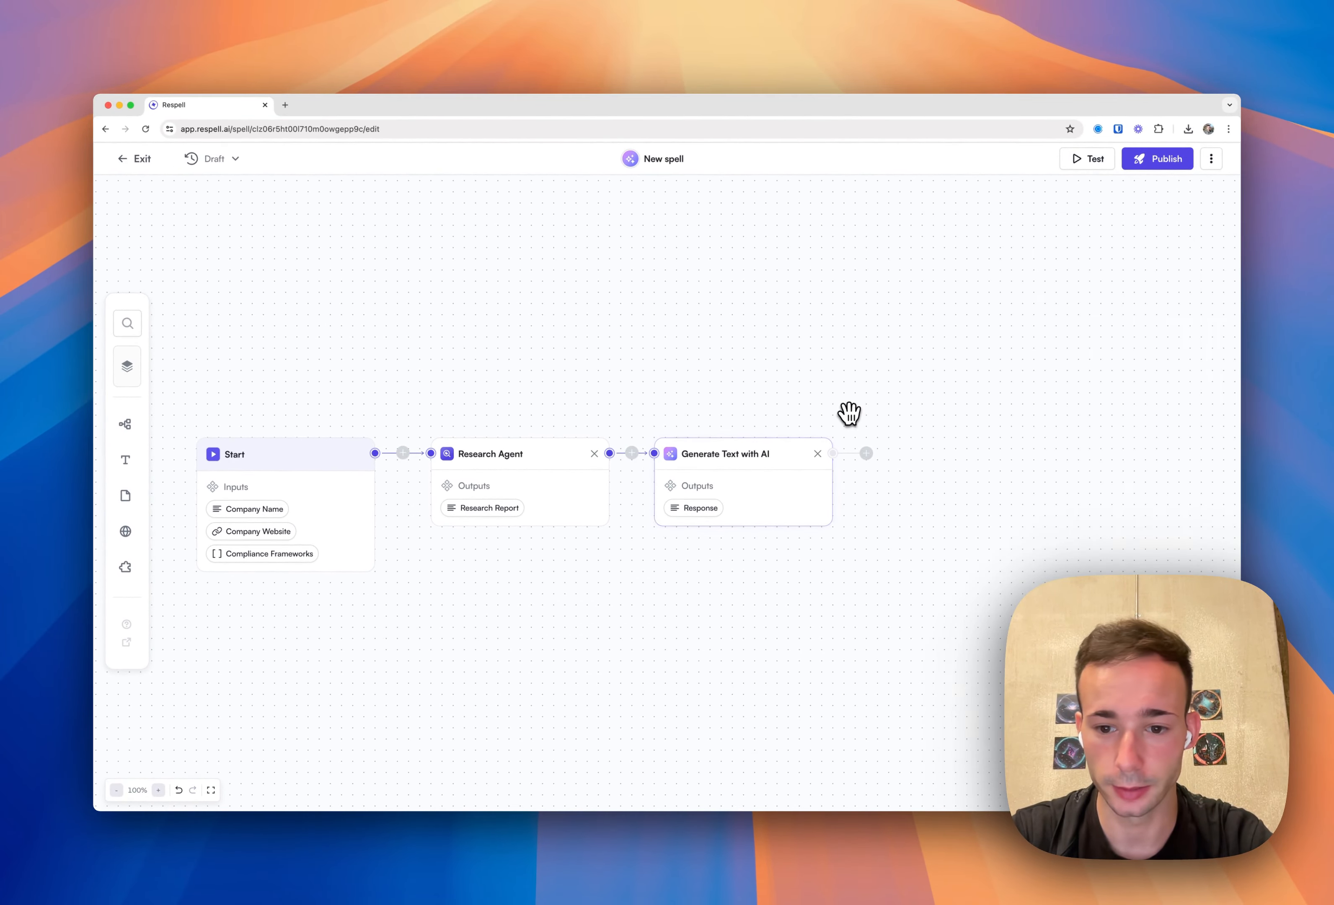
- Add a Display step after Generate Text with AI and give it a plain text output labelled "Summary"
click(866, 454)
click(384, 415)
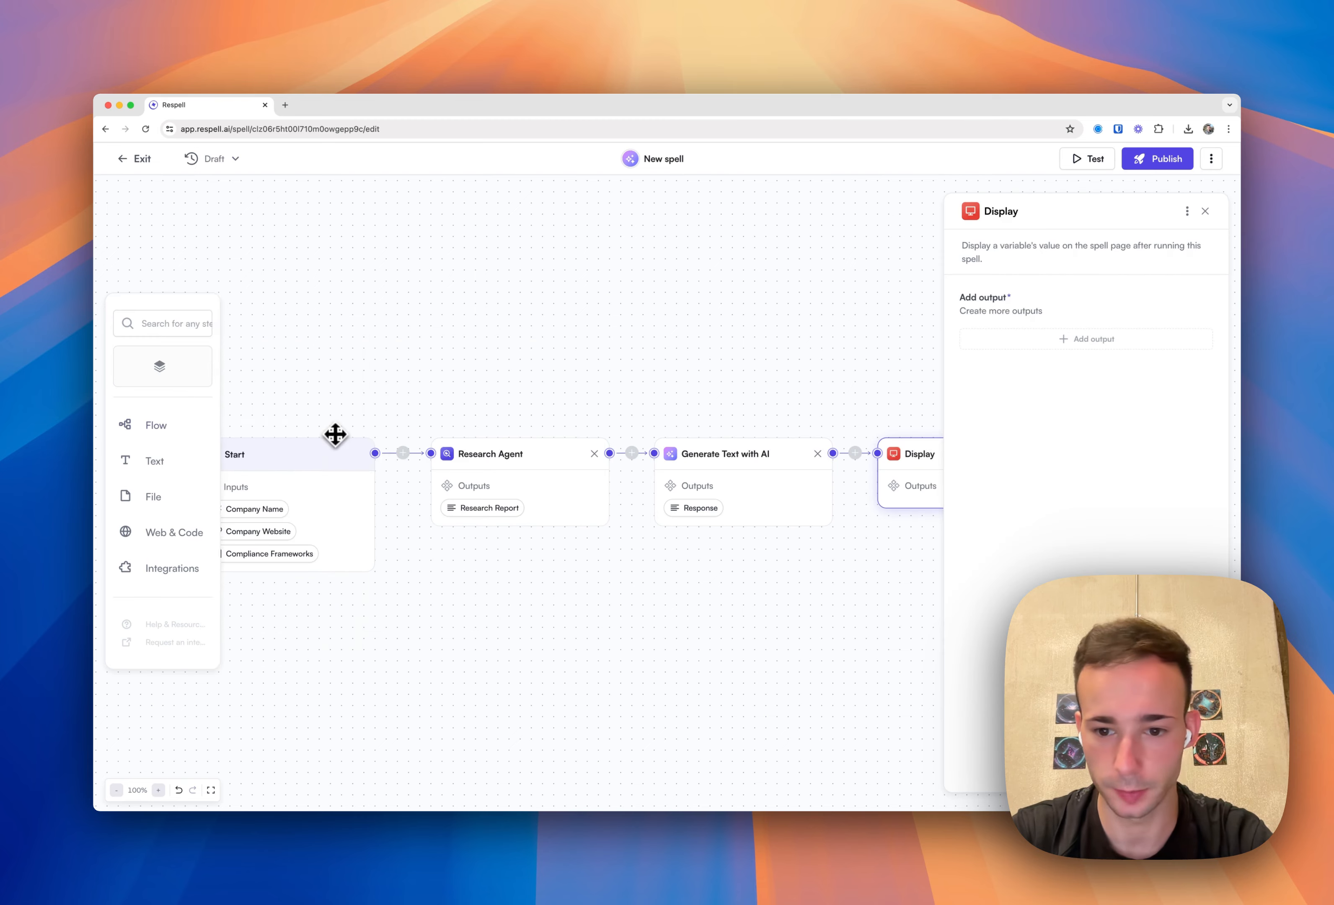
click(1040, 398)
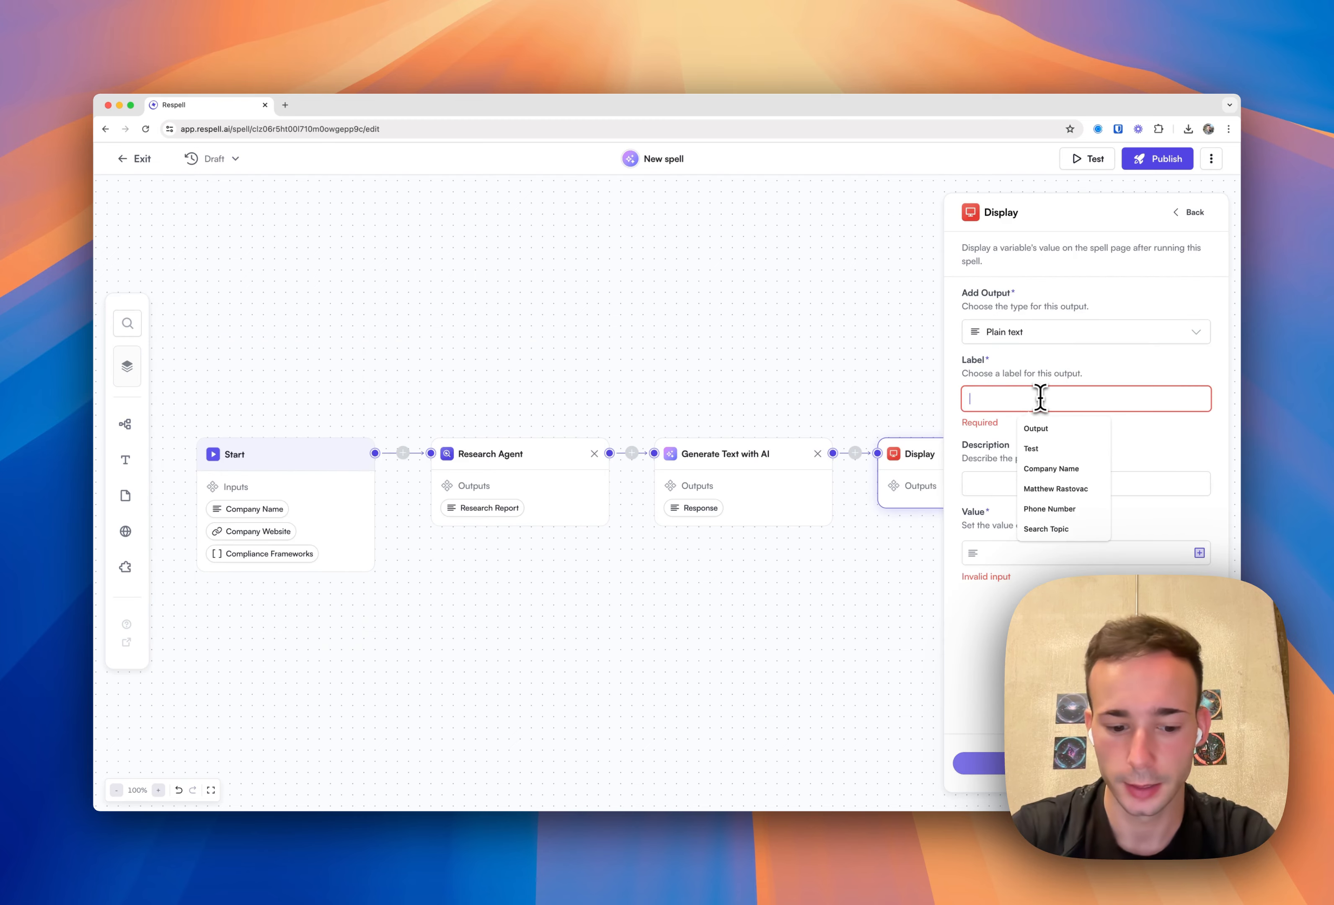
text(Summary)
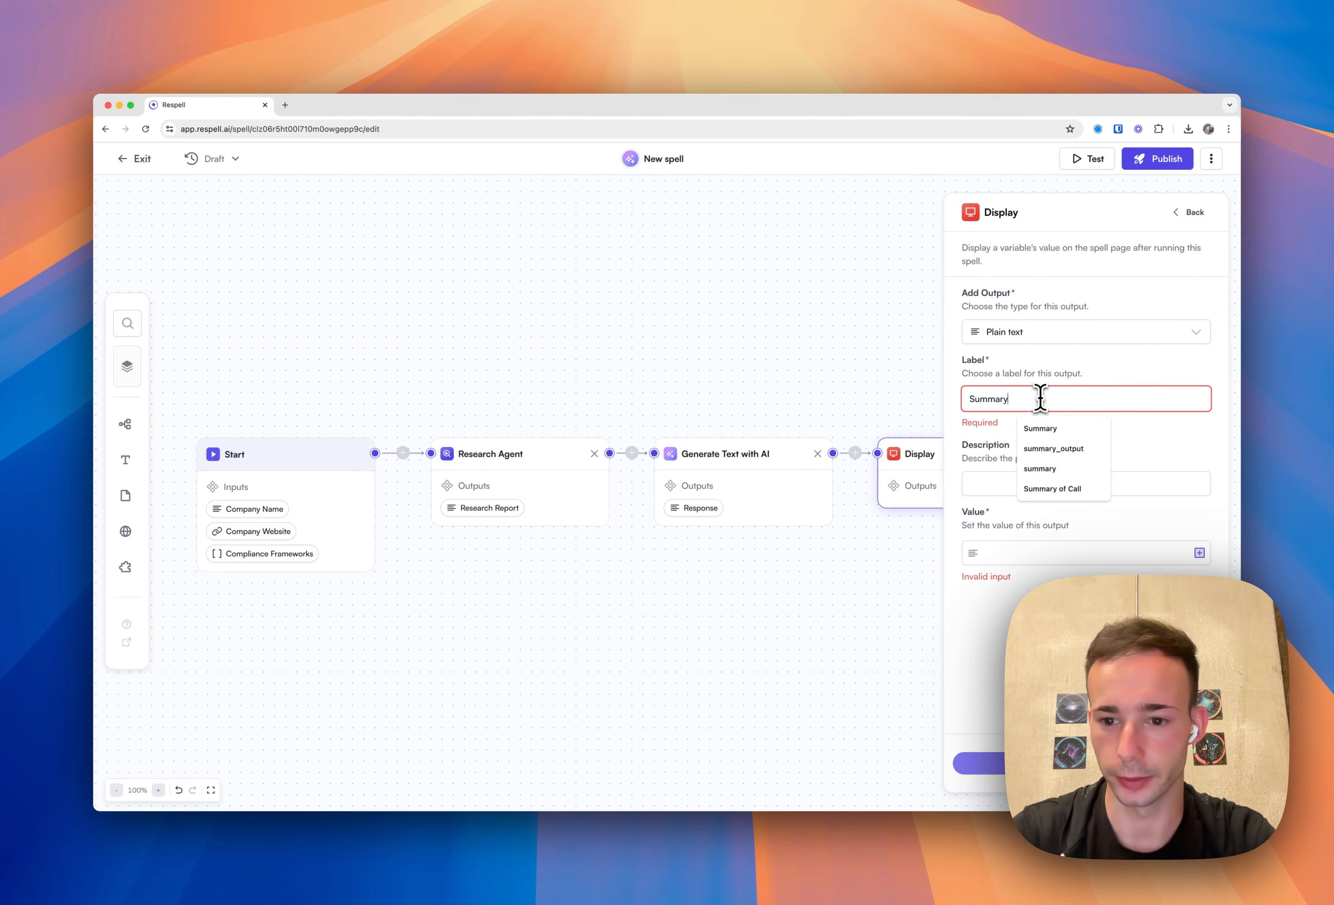
click(1007, 465)
- Set the Summary output's value to the Response variable from Generate Text with AI and save the output
click(1033, 533)
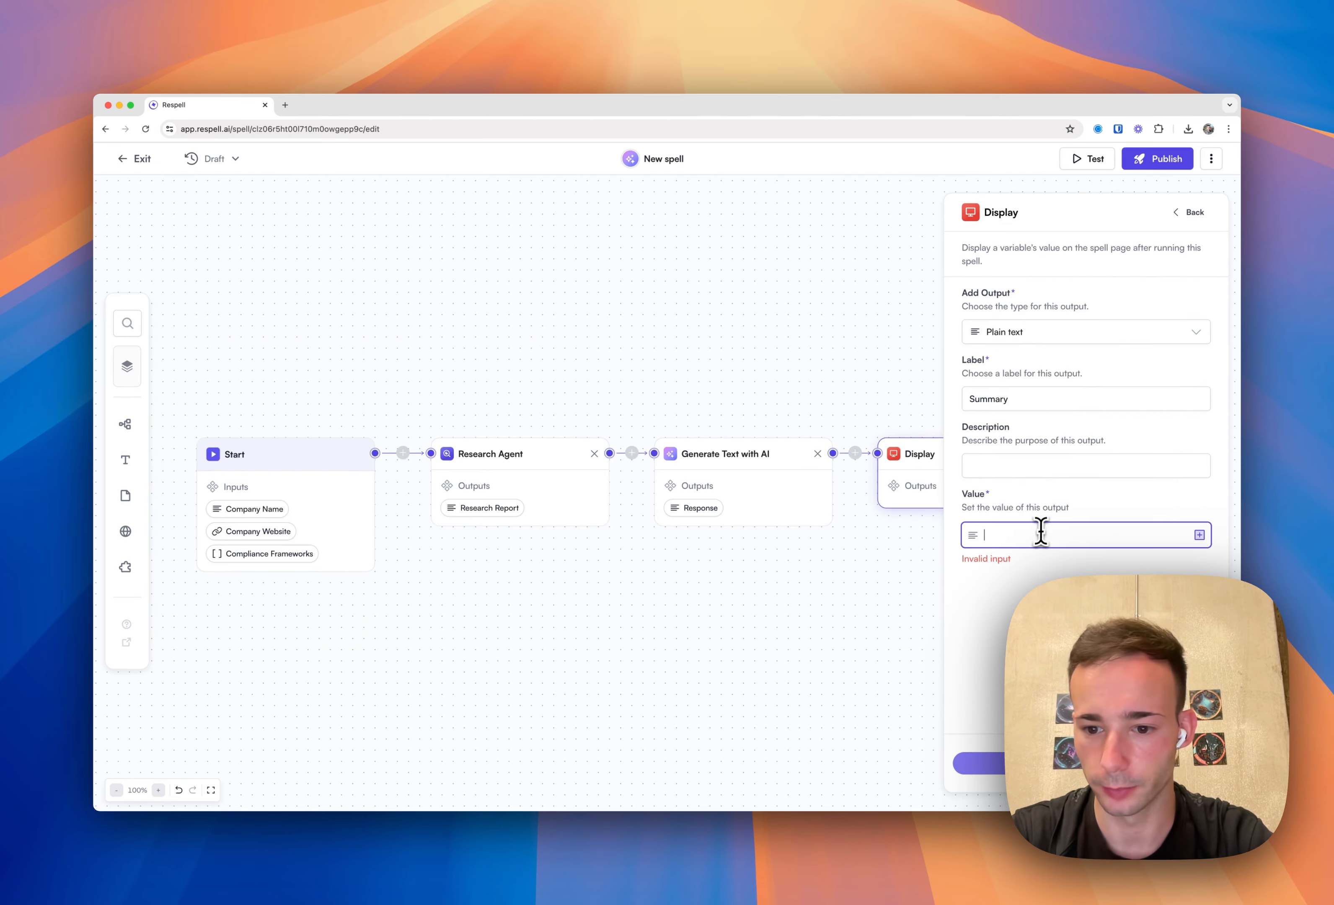
click(1199, 534)
click(883, 426)
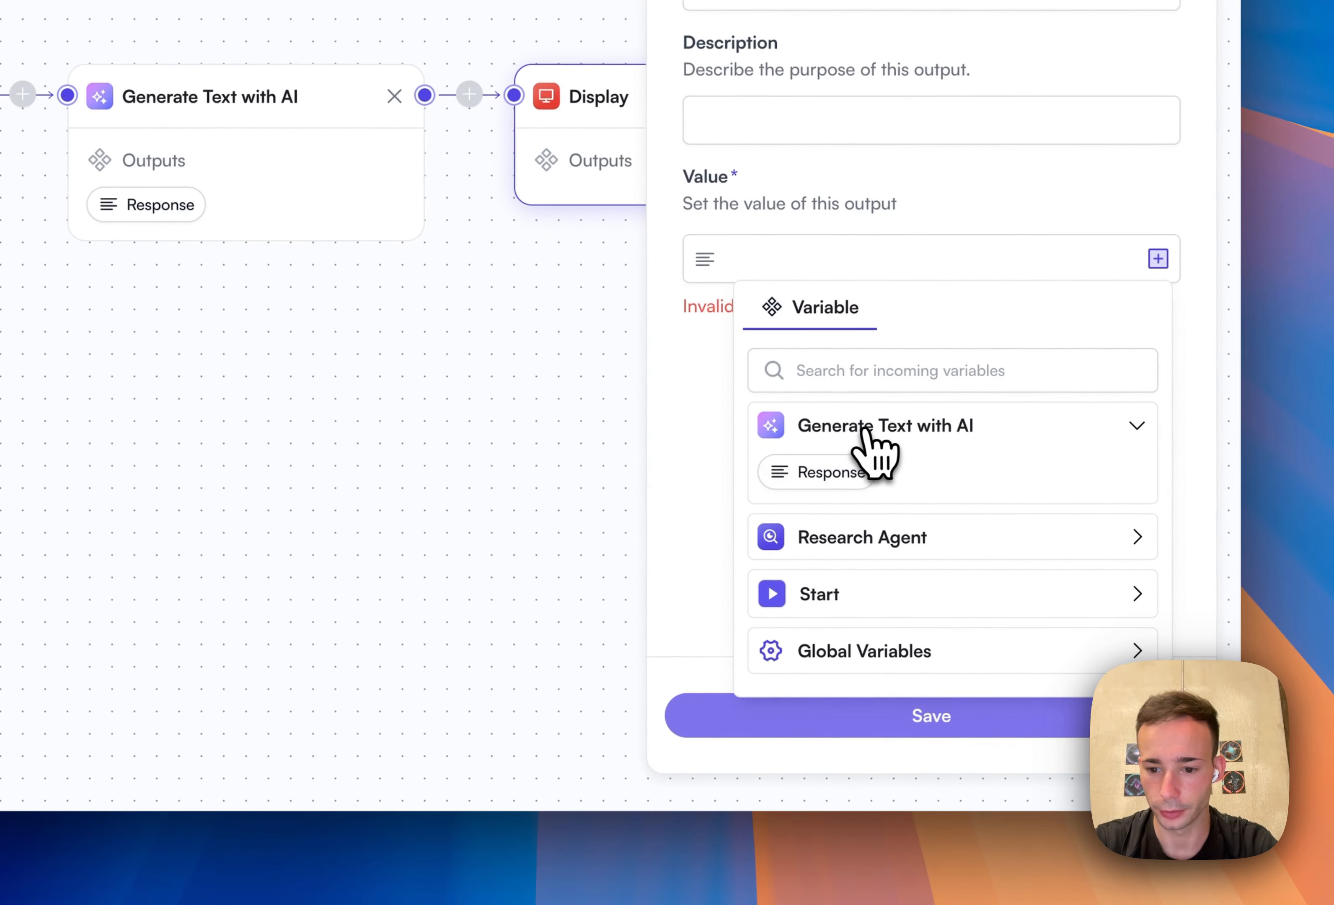
click(822, 473)
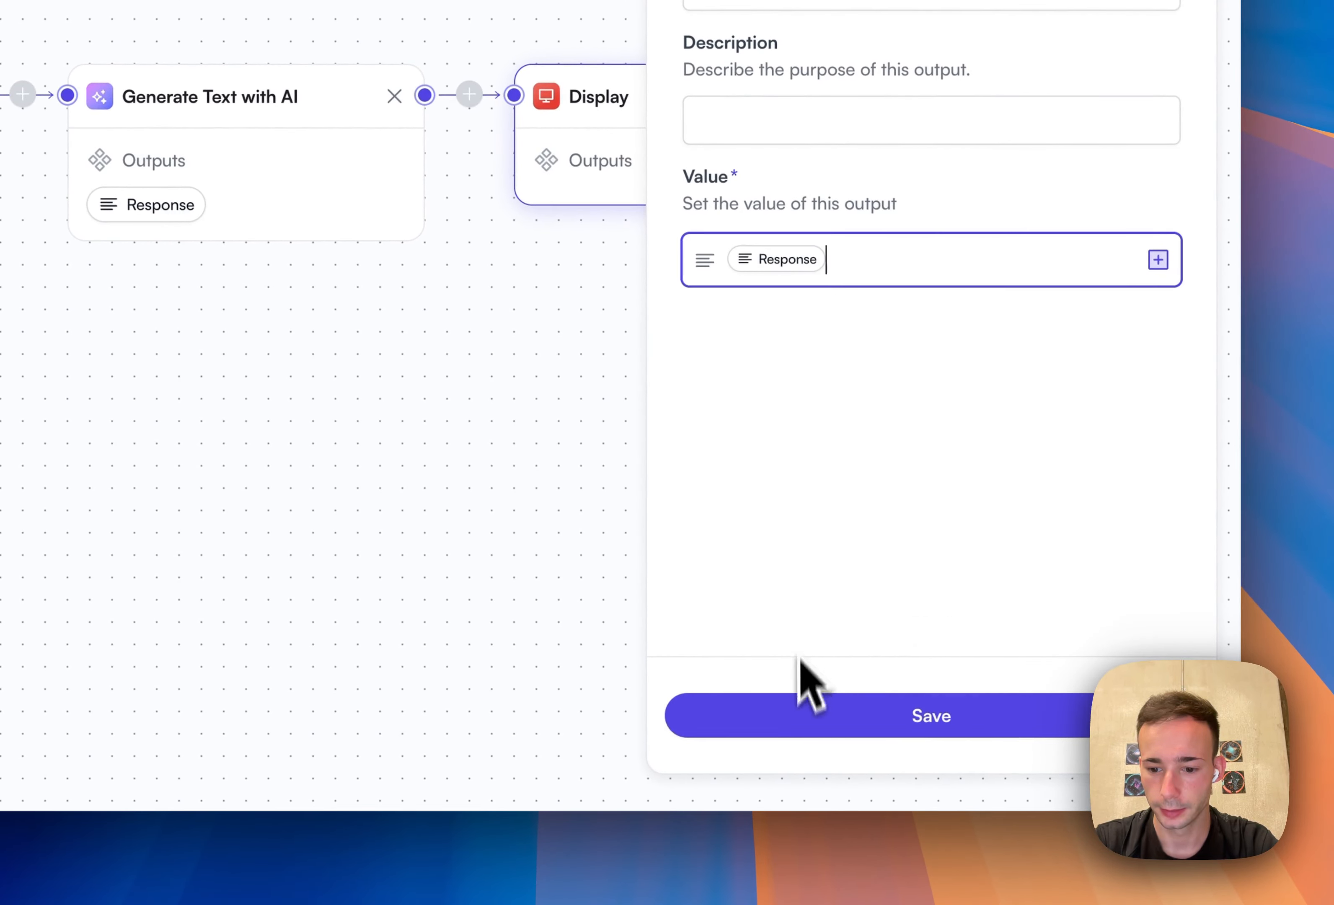
click(803, 719)
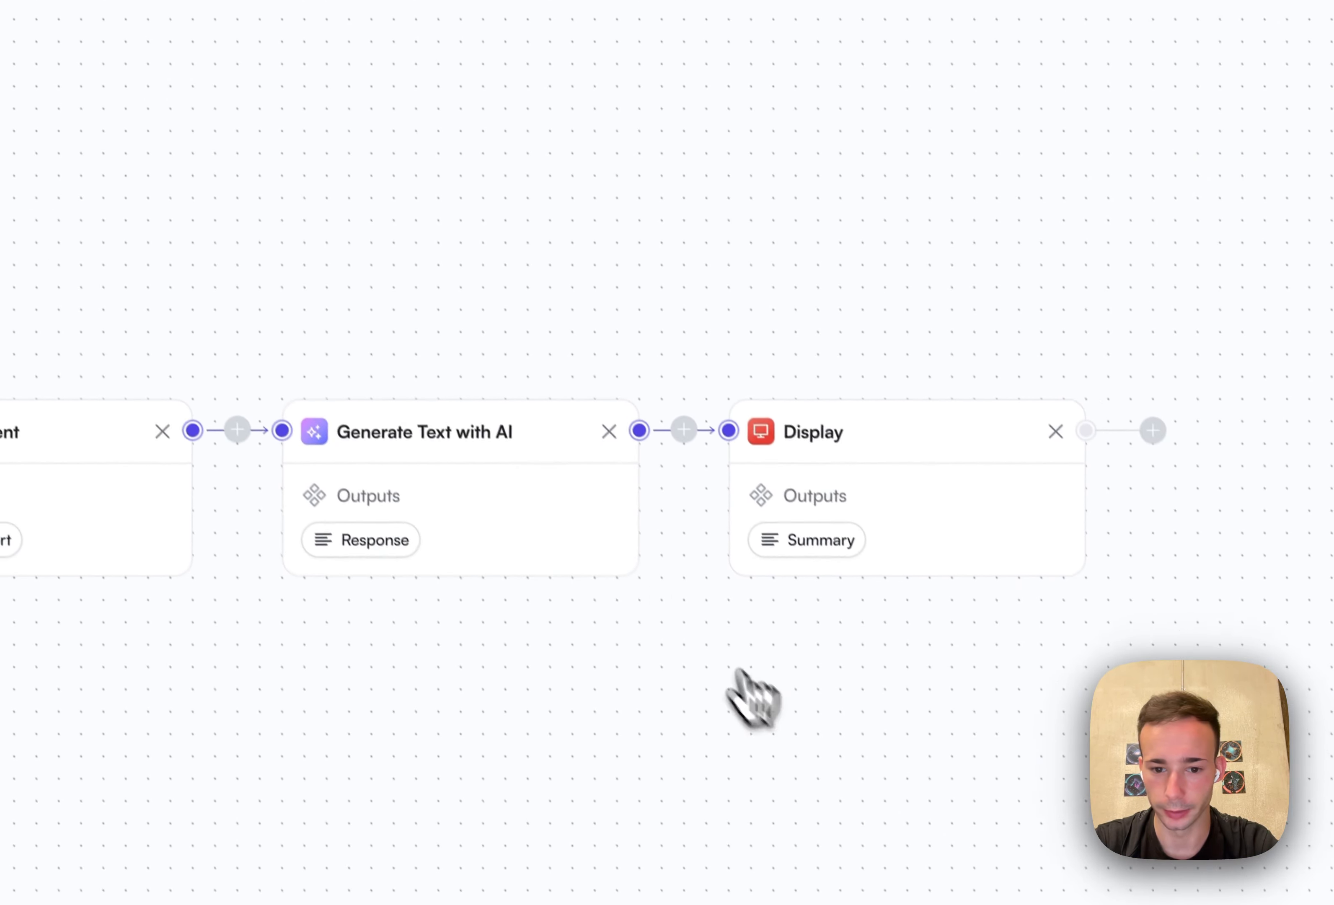
- Rename the Generate Text with AI step to "Write summary"
click(404, 277)
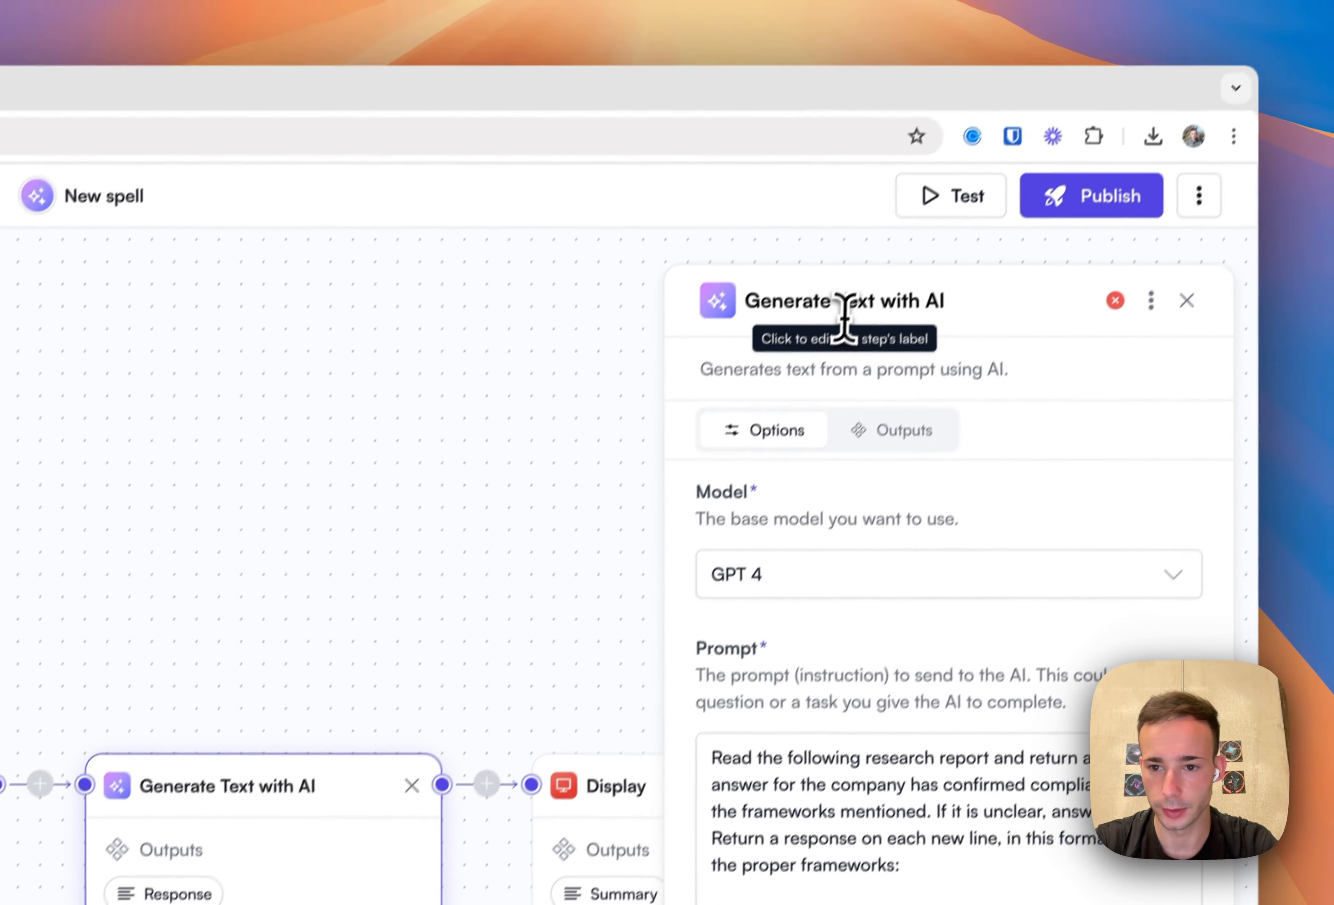
click(845, 311)
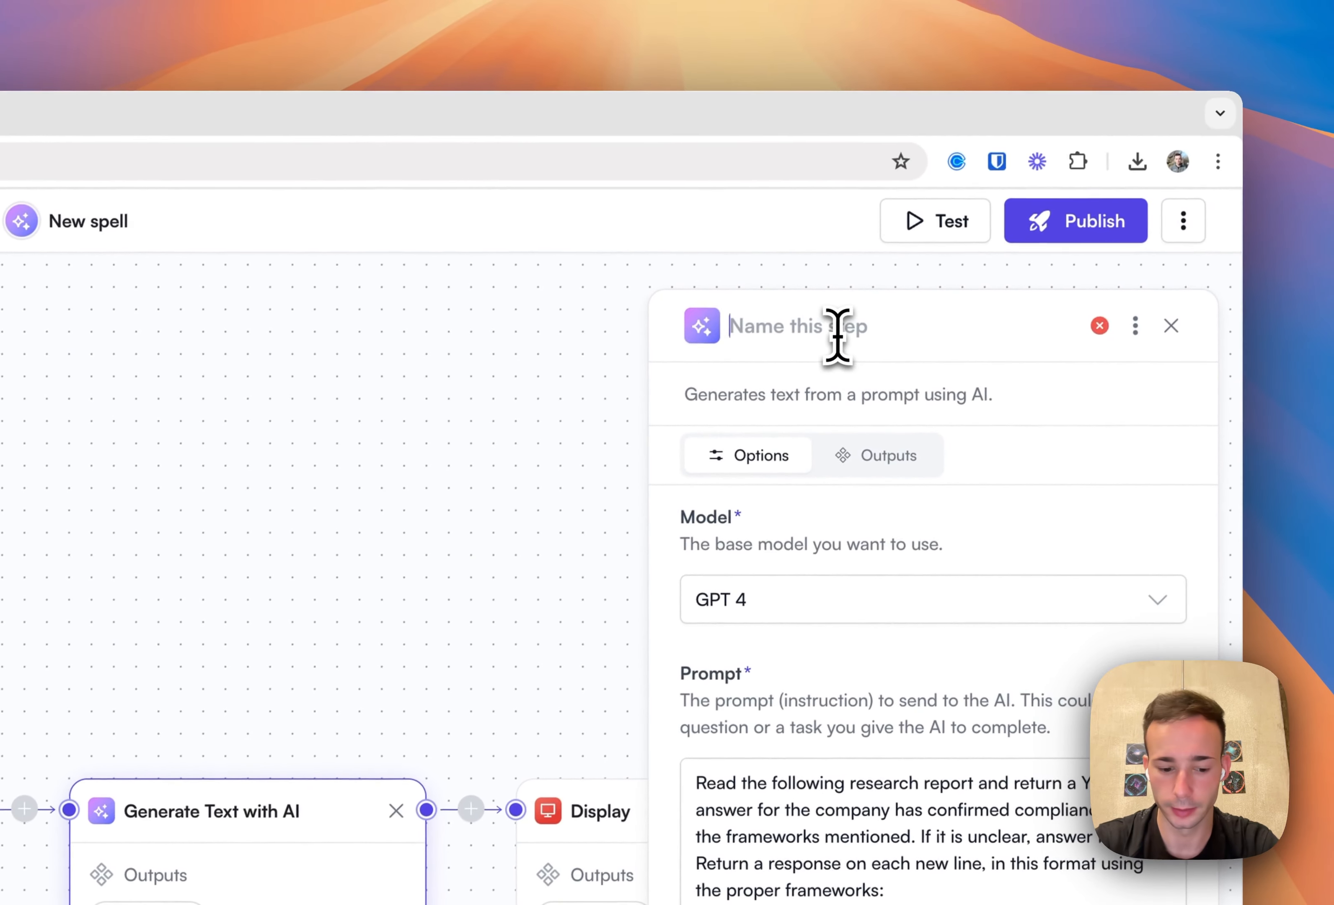
text(Write summary)
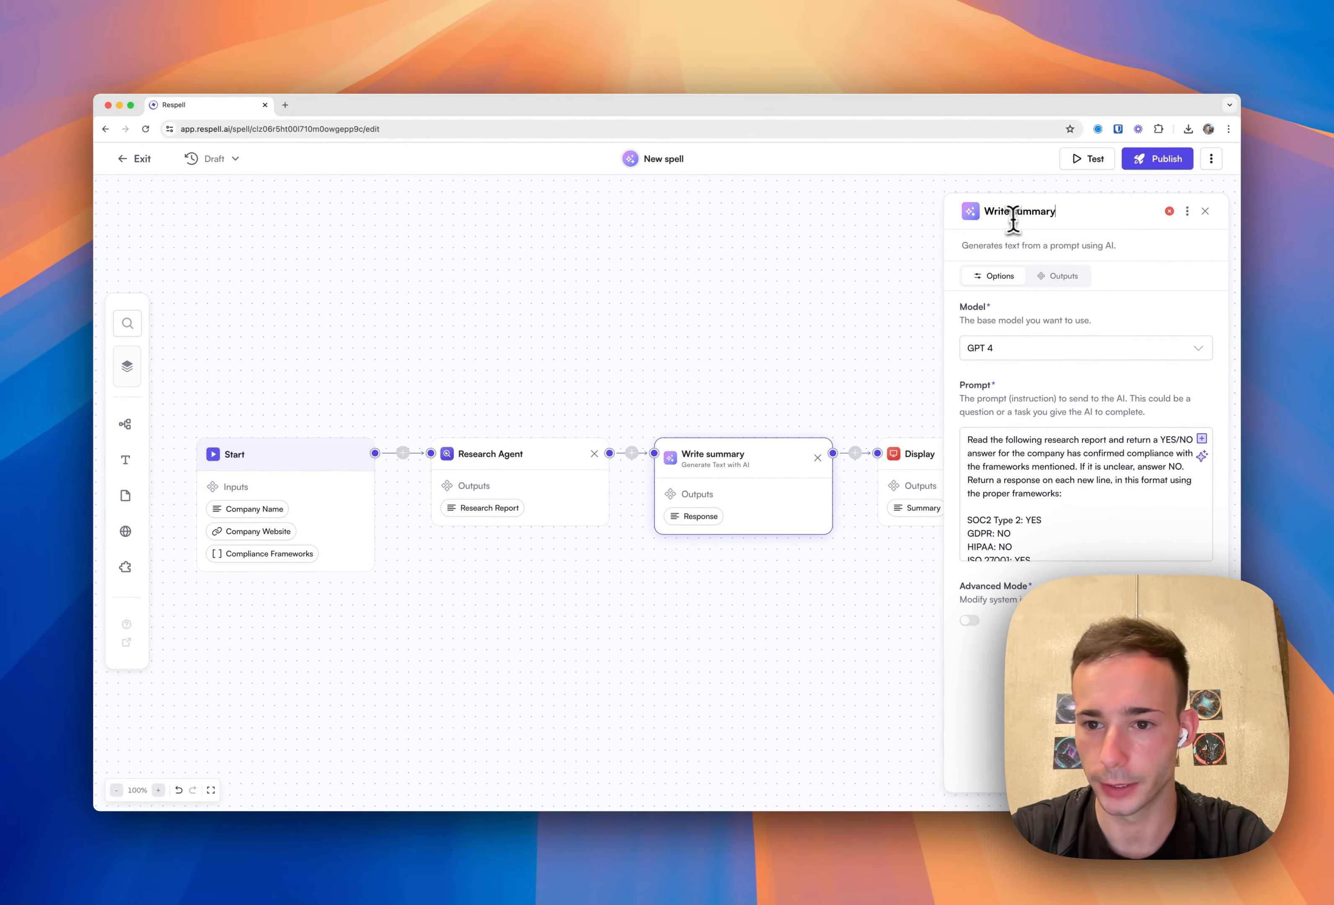
click(703, 343)
- Rename the Research Agent step to "Research compliance"
click(539, 486)
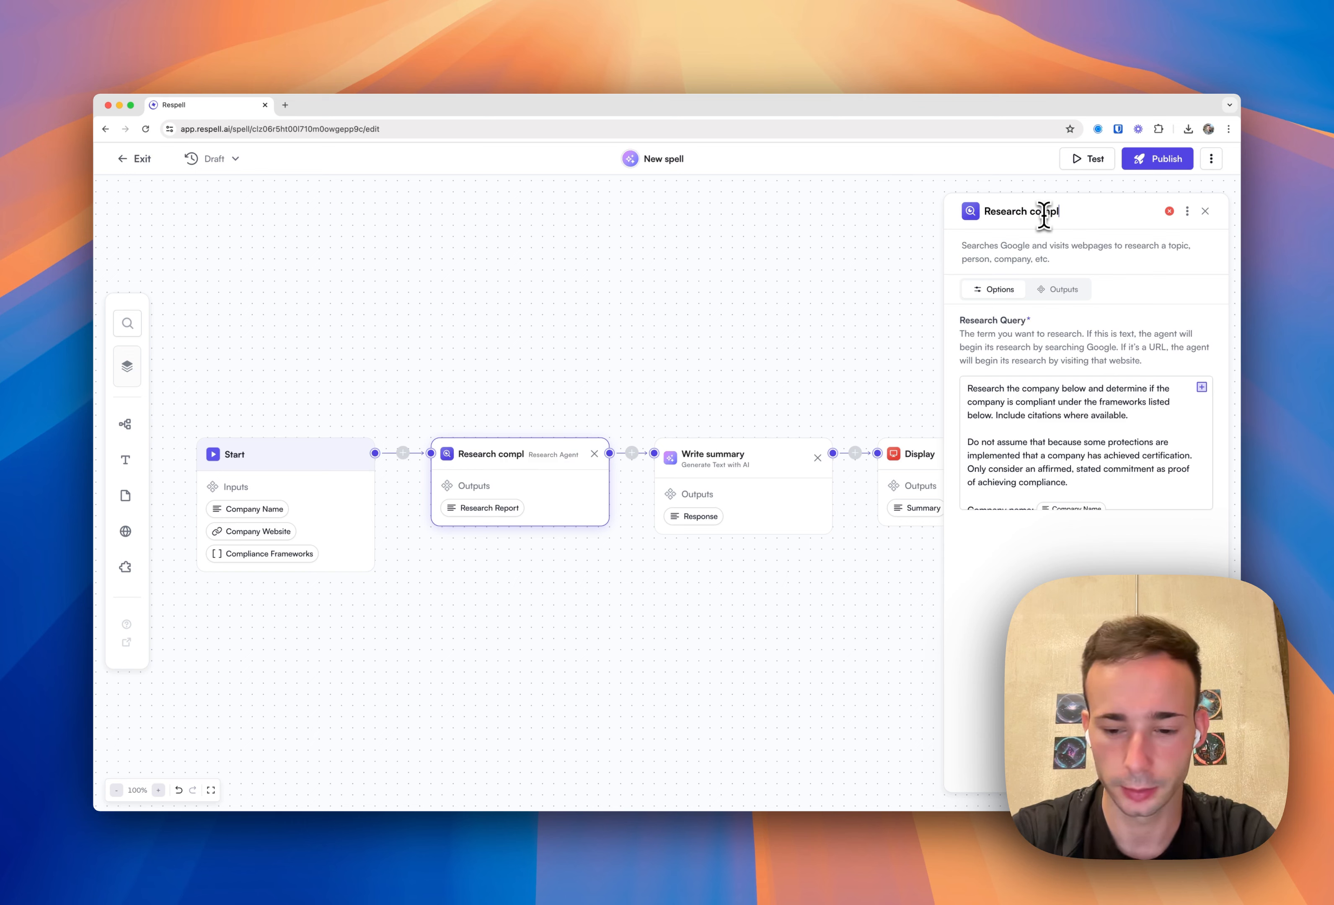
text(iance)
click(837, 364)
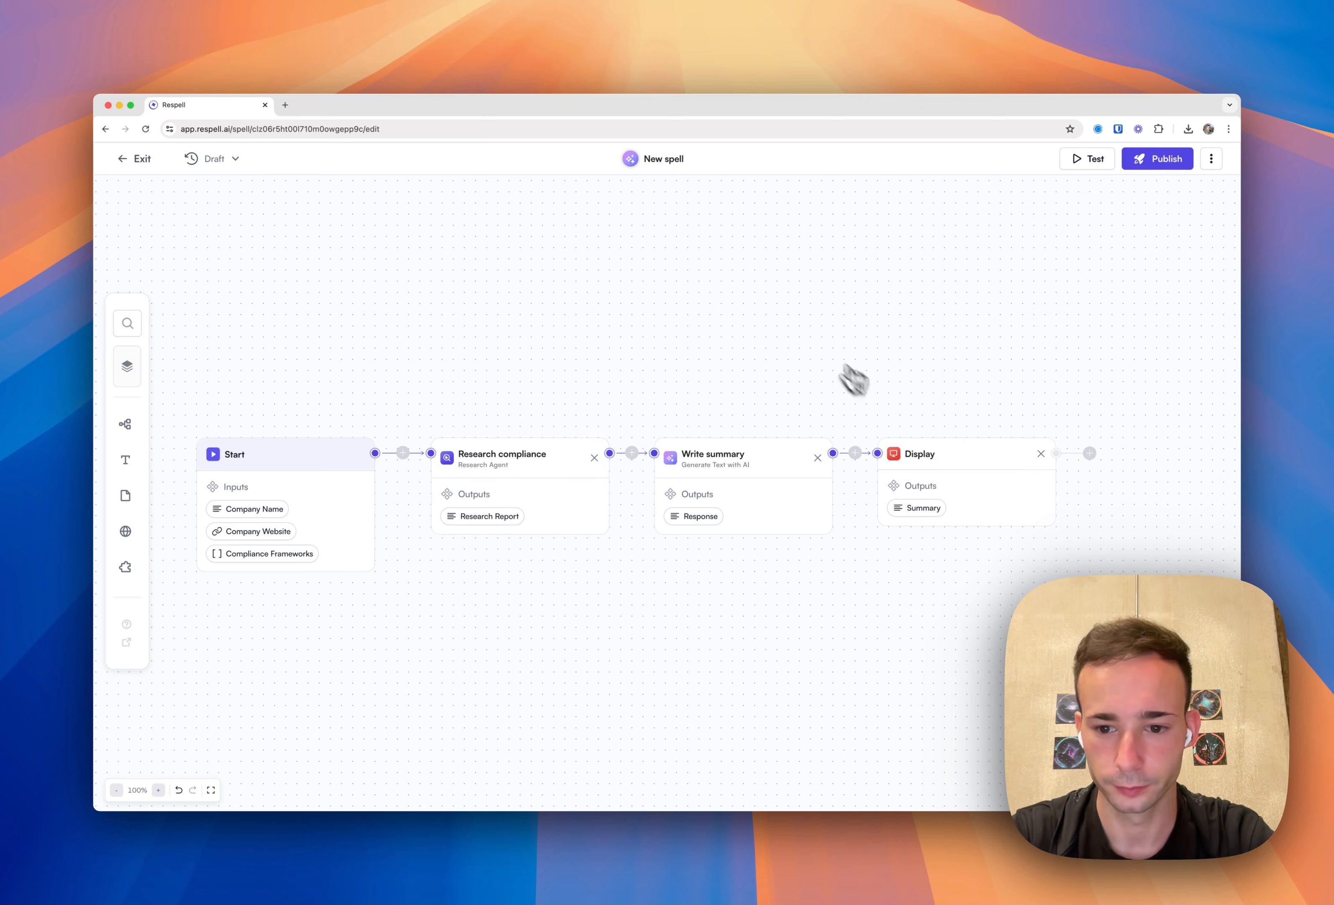
- Add a second plain text output labelled "Research Report" to the Display step
click(969, 484)
click(1090, 368)
click(1059, 397)
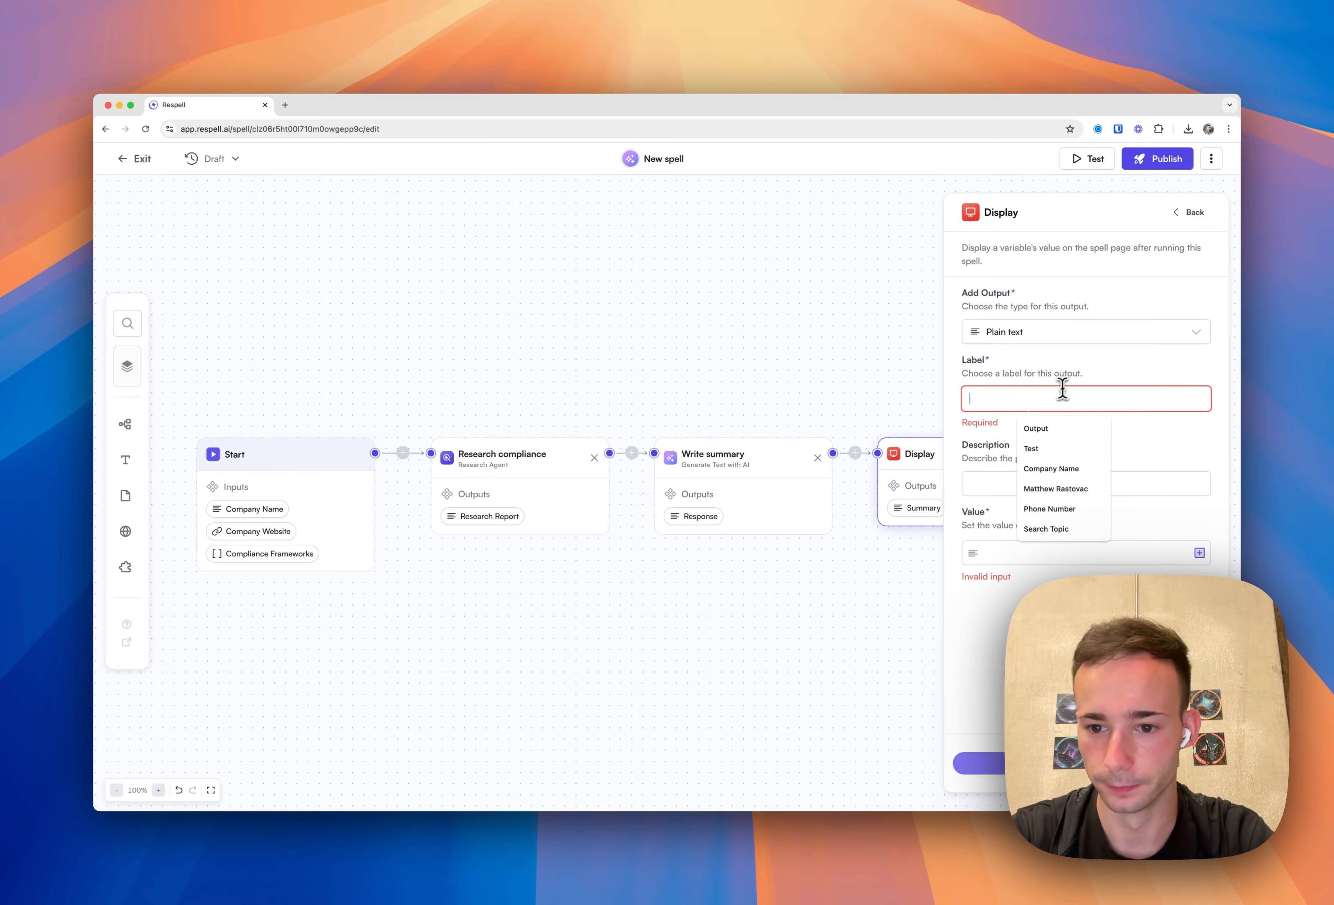
text(Research Report)
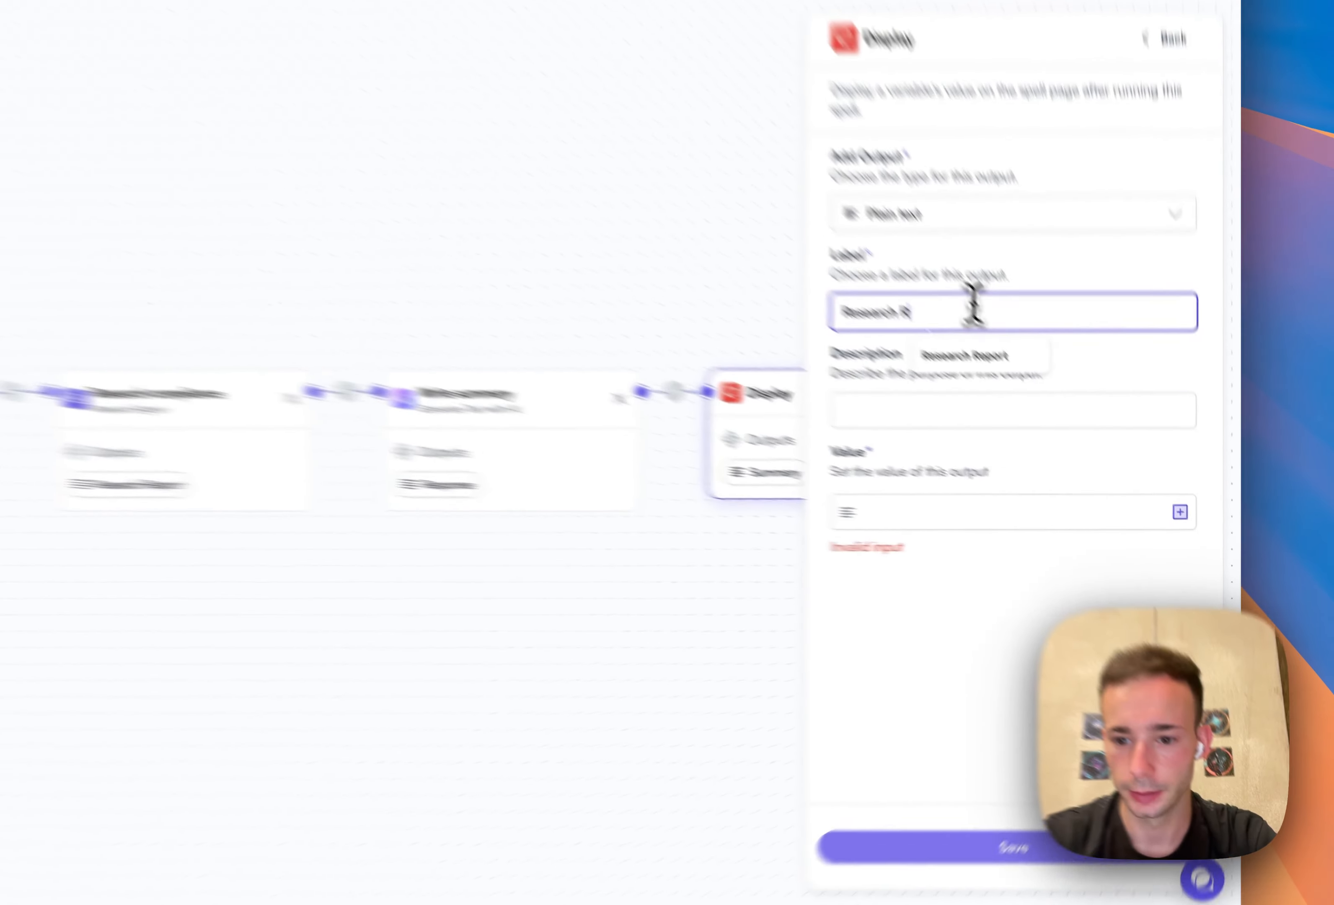
- Set the new output's value to the Research Report variable from Research compliance and save the output
click(1089, 554)
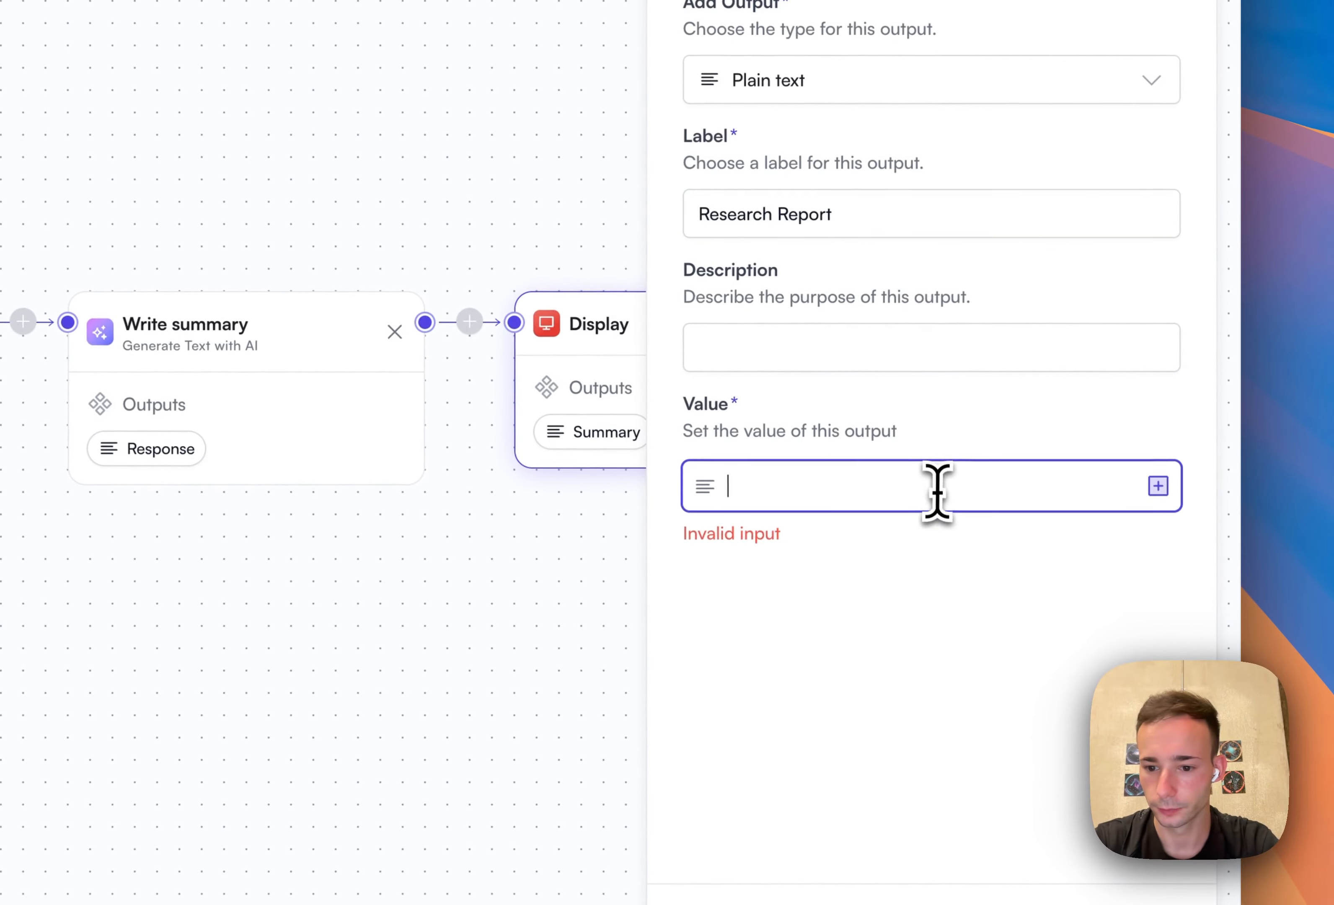
click(1158, 487)
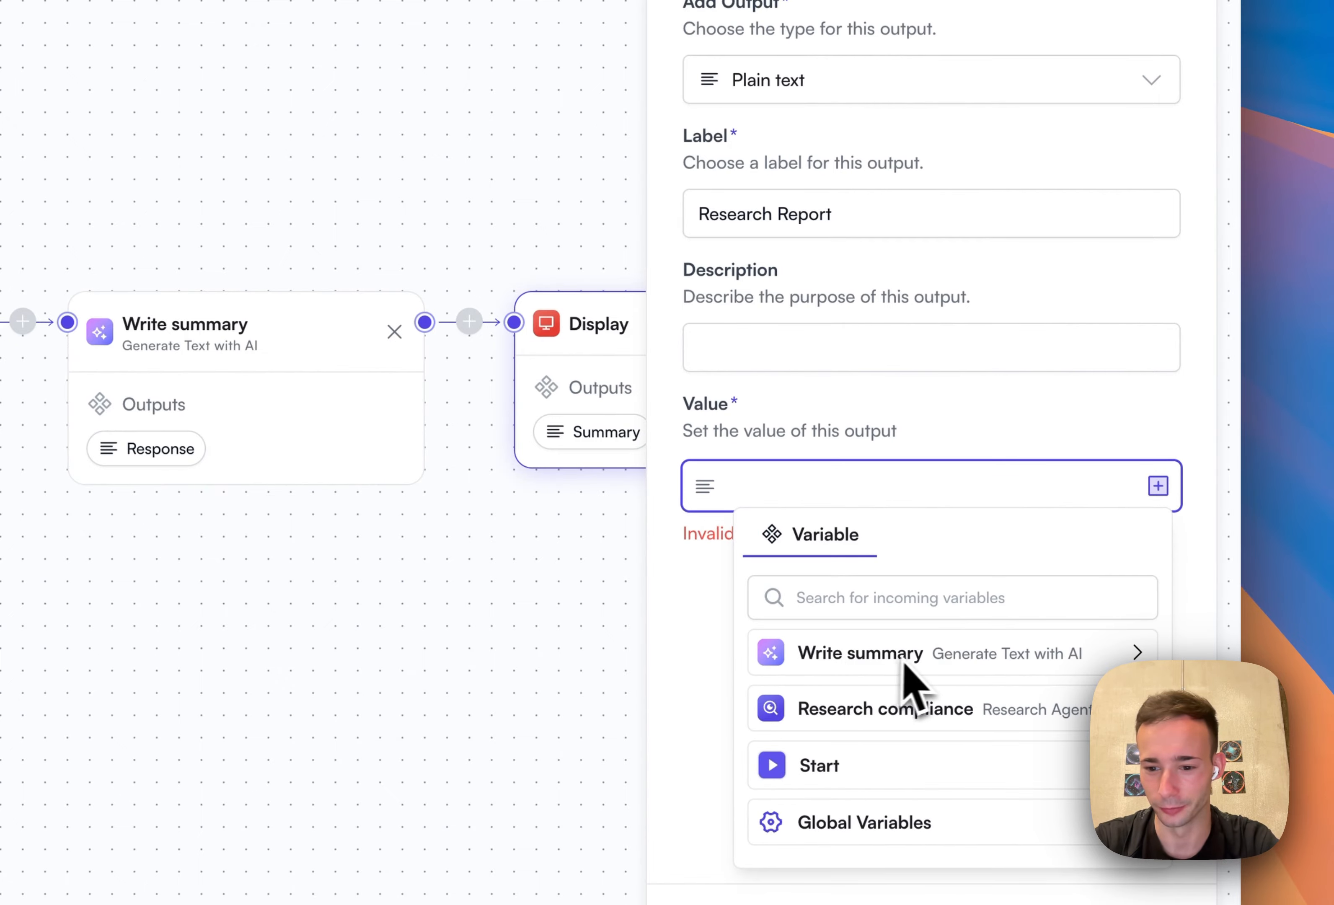
click(853, 716)
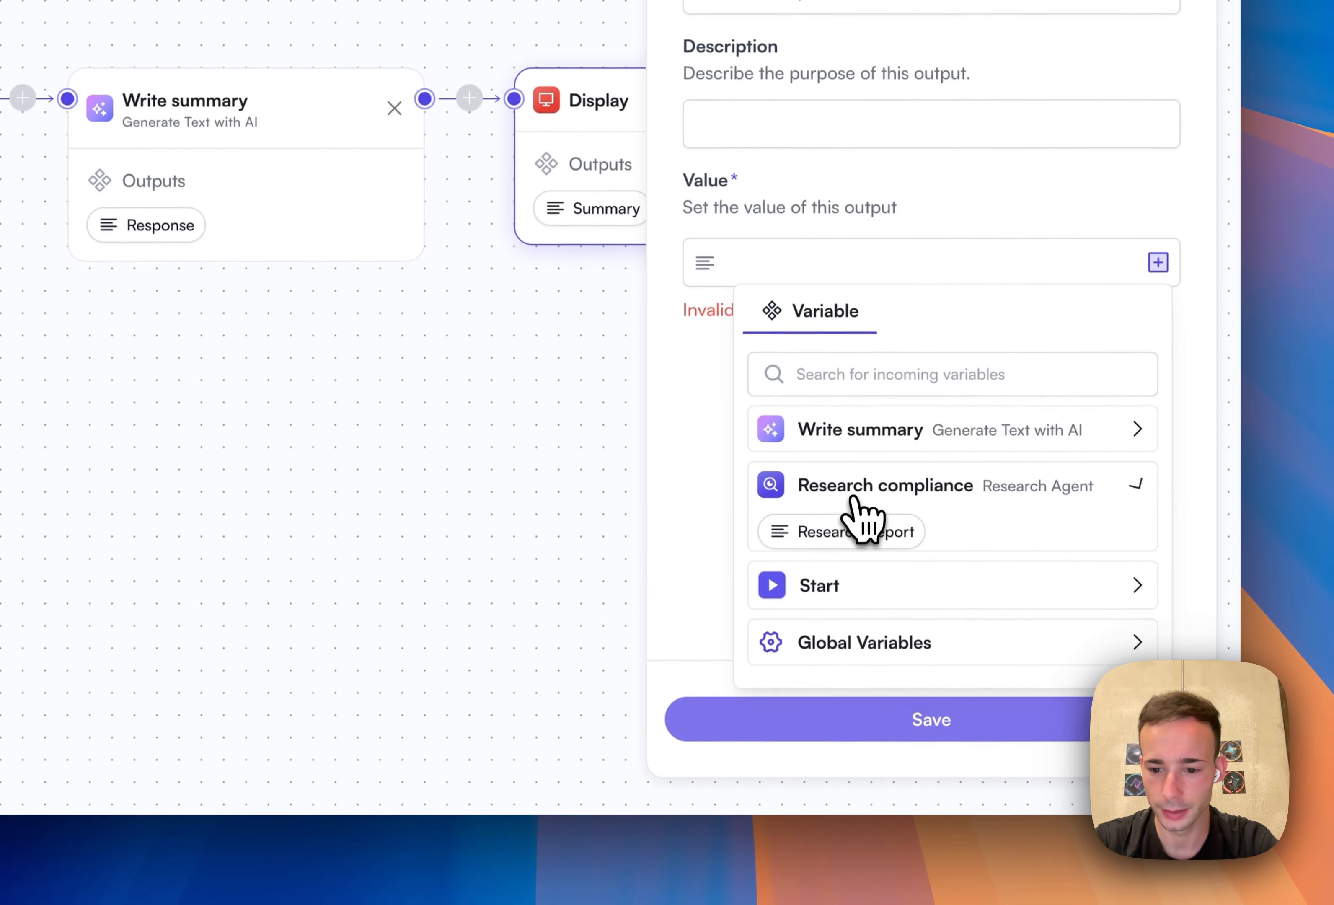
click(849, 536)
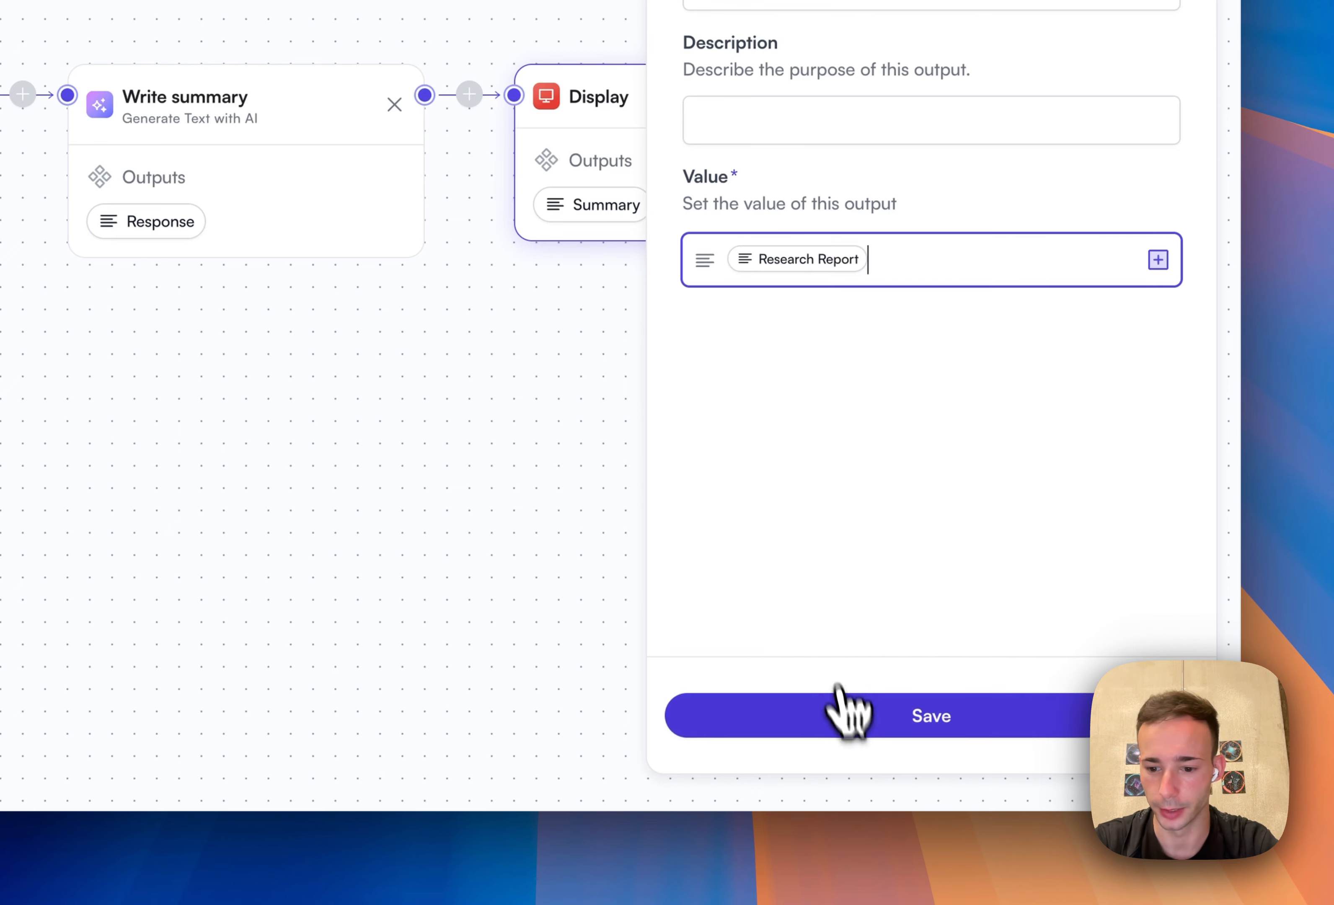
click(870, 728)
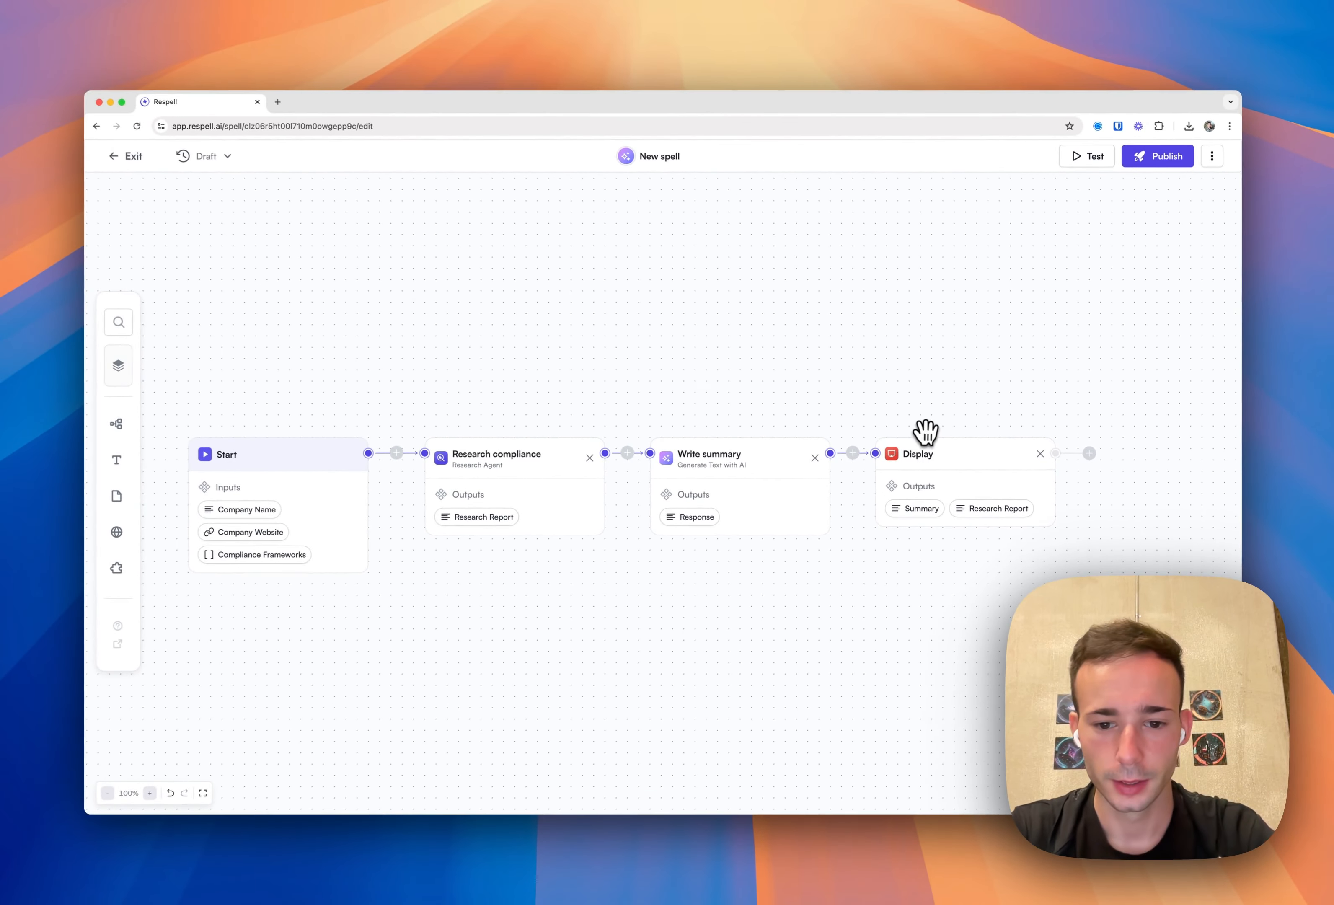
- Rename the spell to "Company Compliance Demo!"
drag(795, 378, 829, 378)
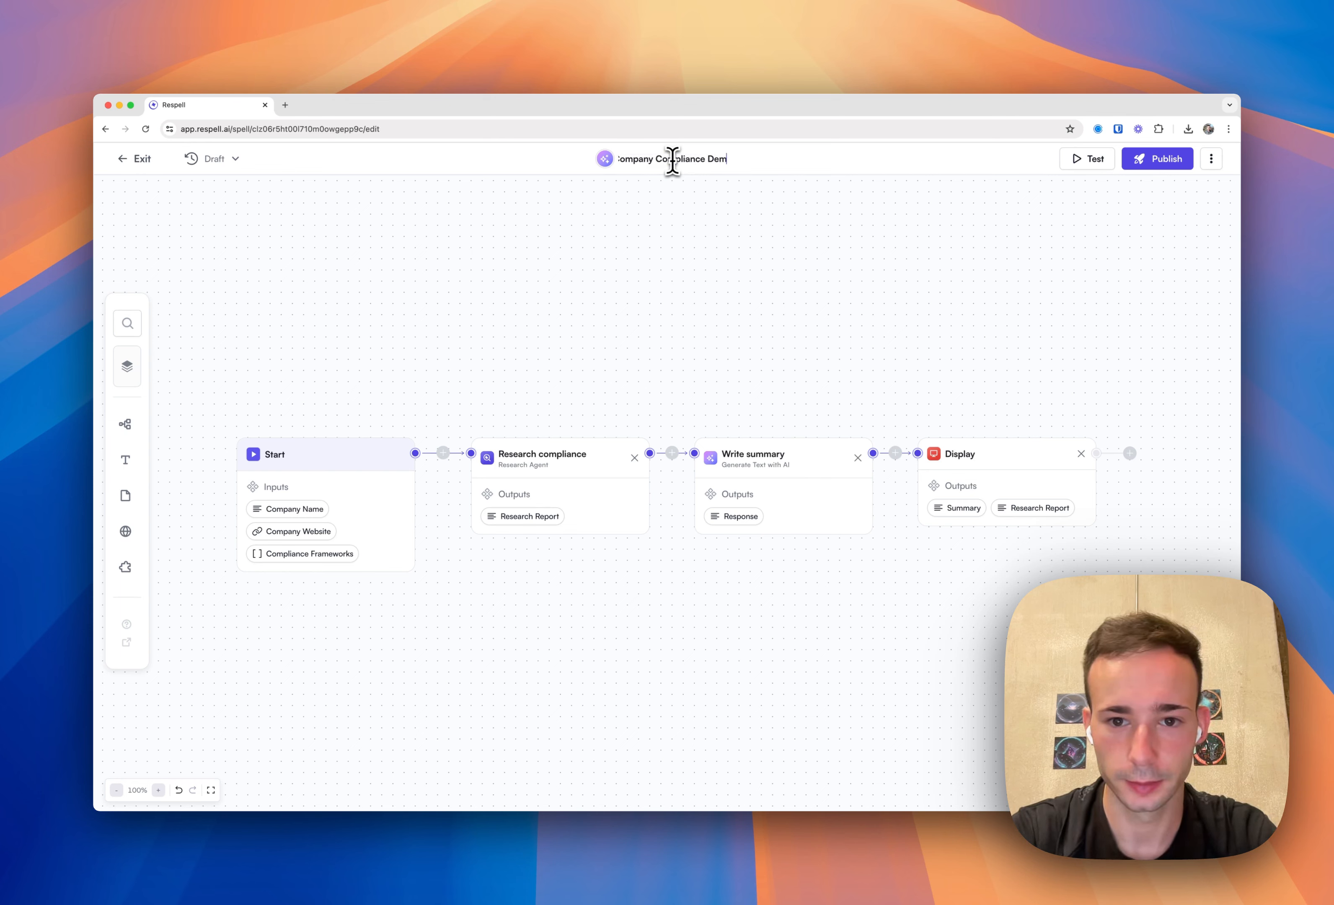
click(676, 231)
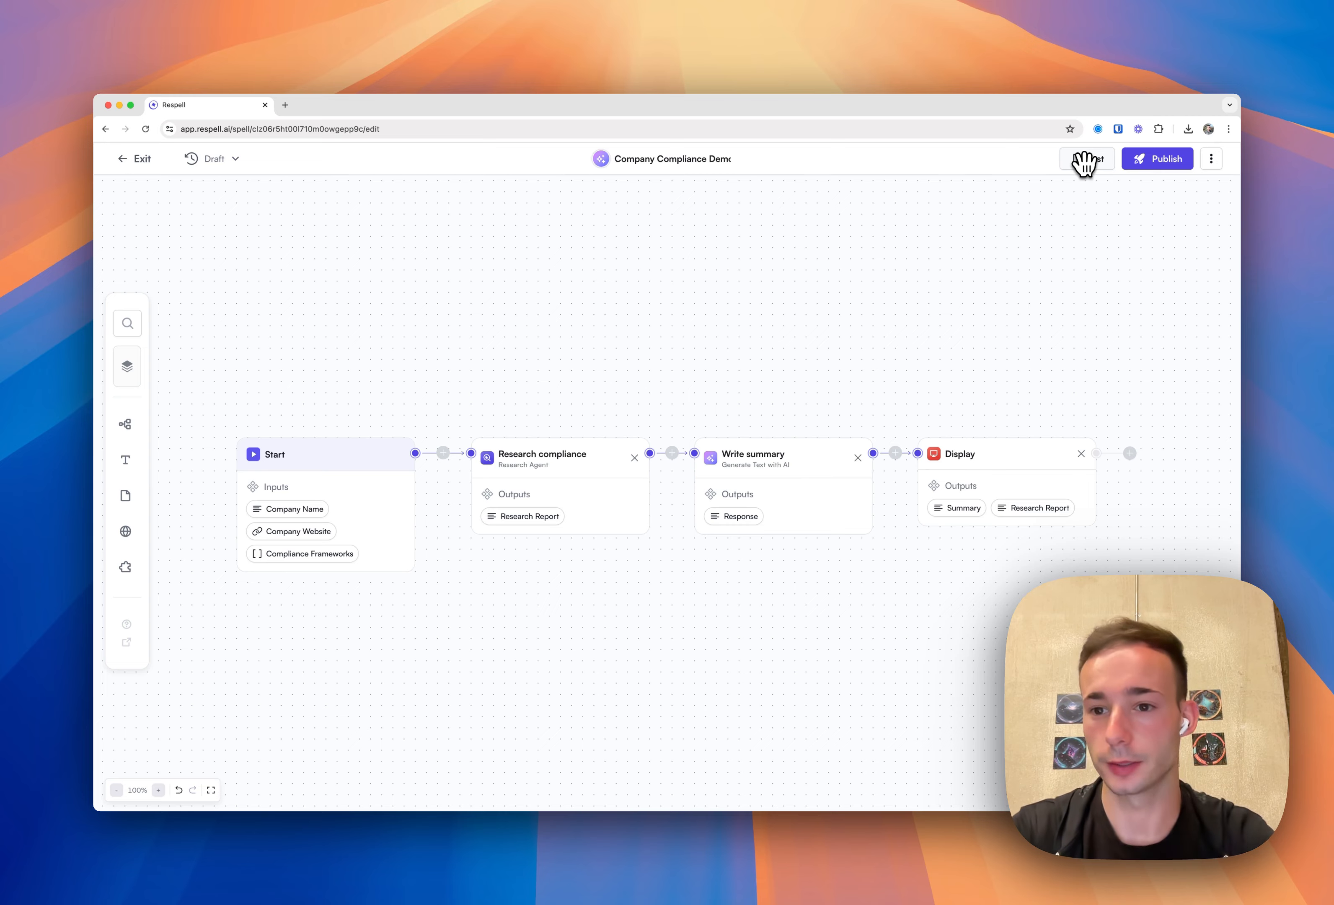
click(1085, 163)
click(1004, 319)
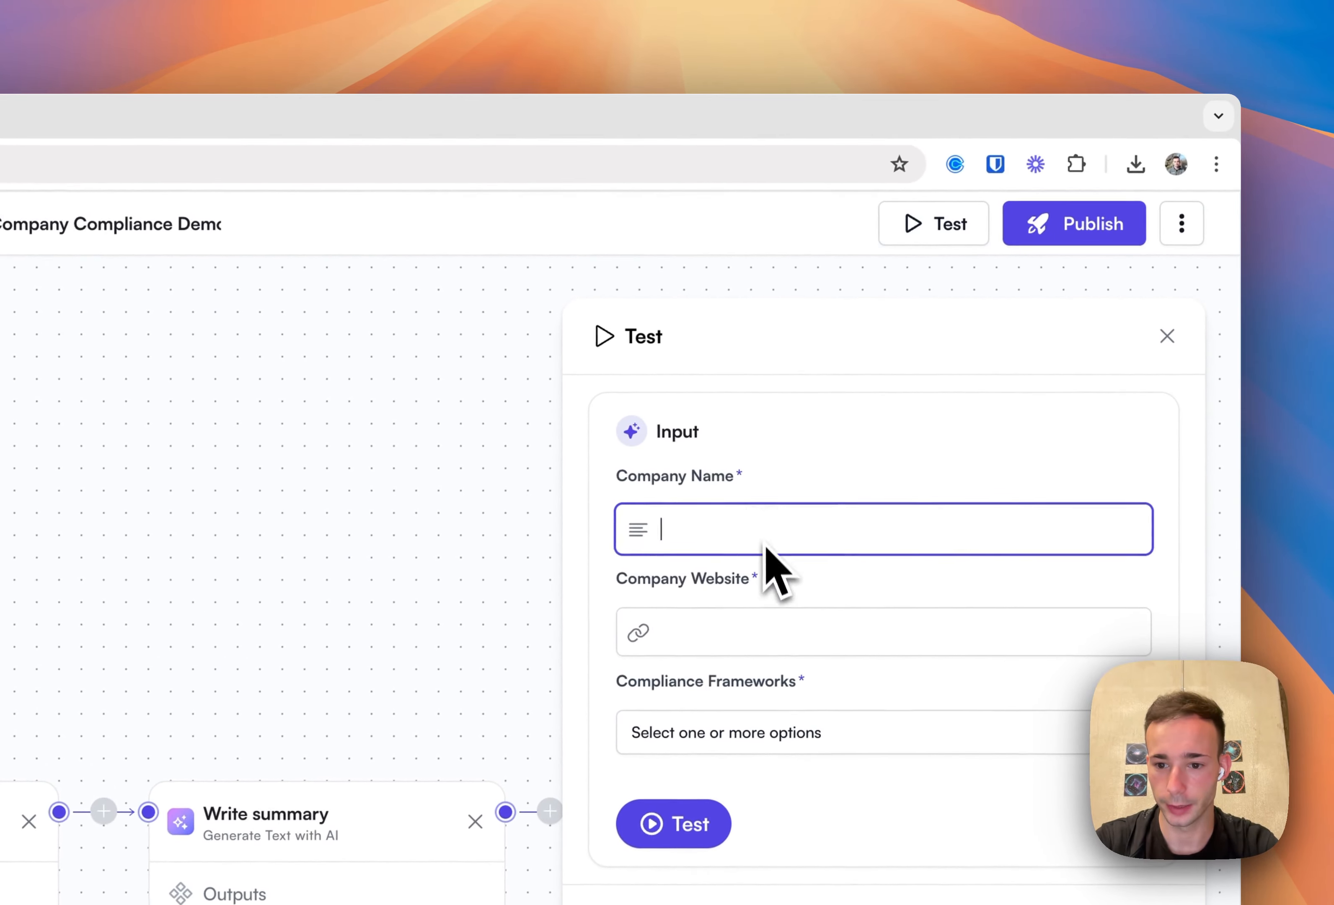
click(772, 744)
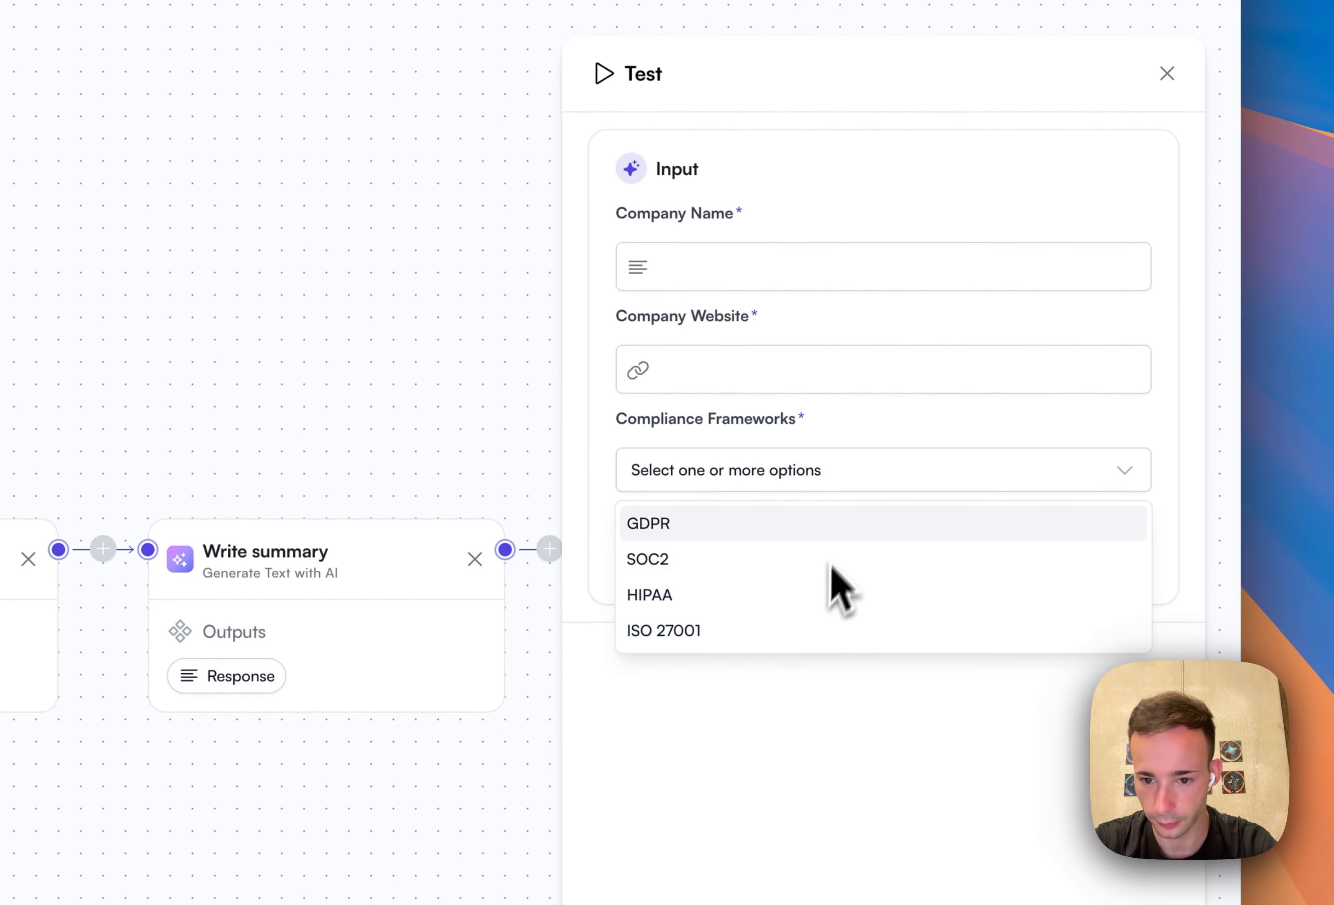
click(840, 528)
click(837, 558)
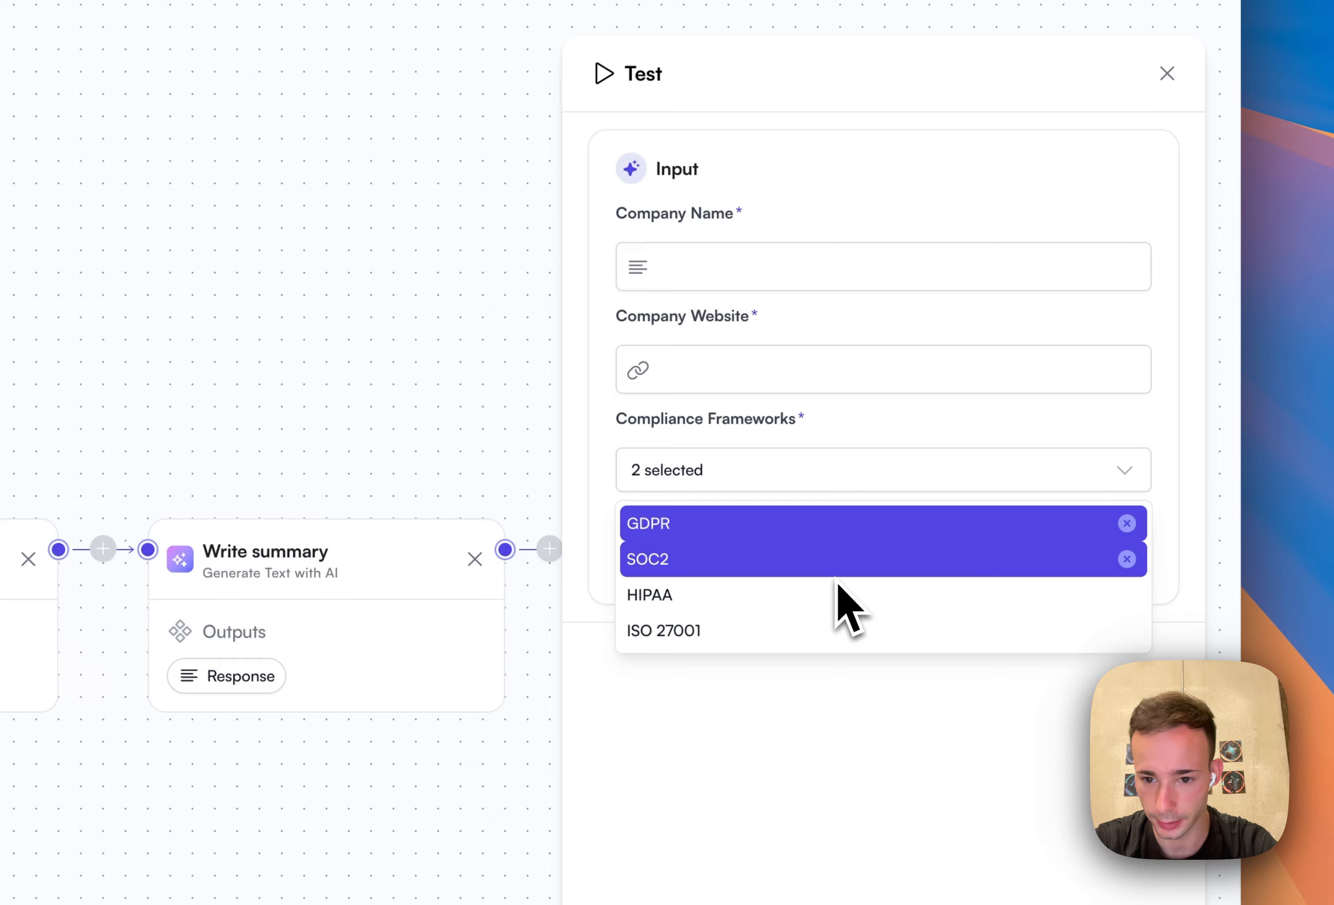
click(1126, 522)
click(1126, 559)
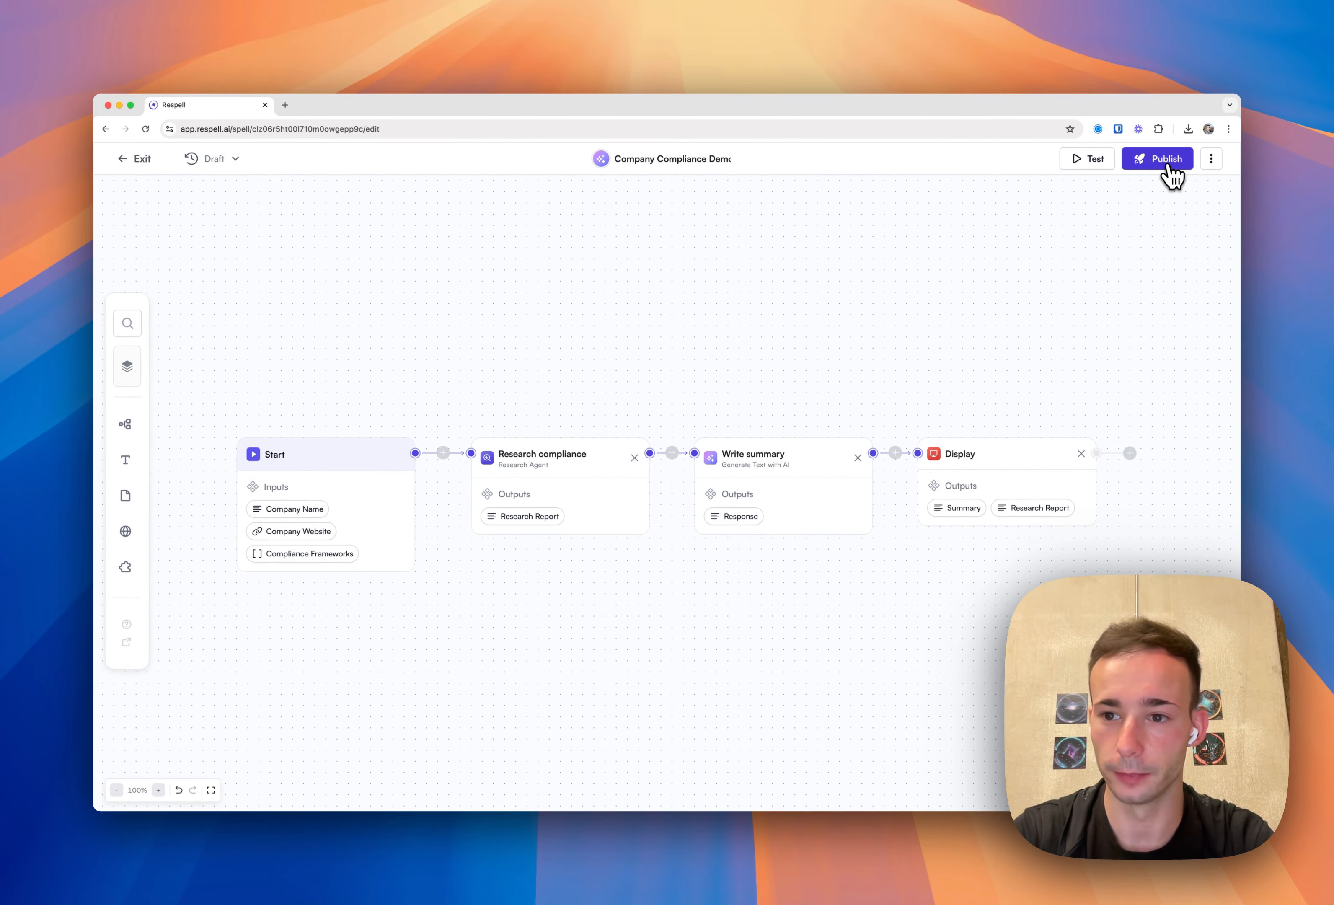
click(1168, 167)
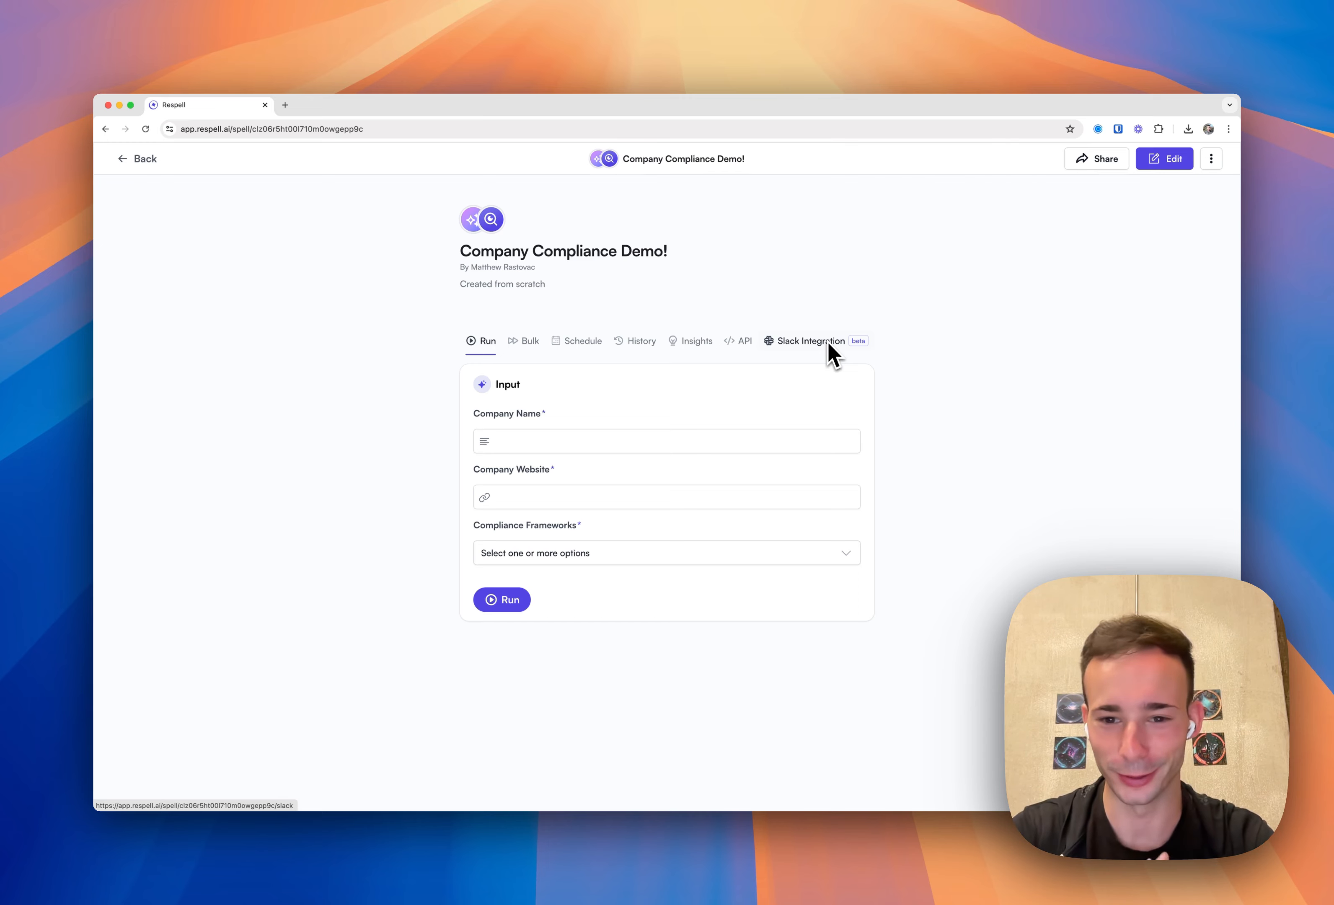
click(632, 441)
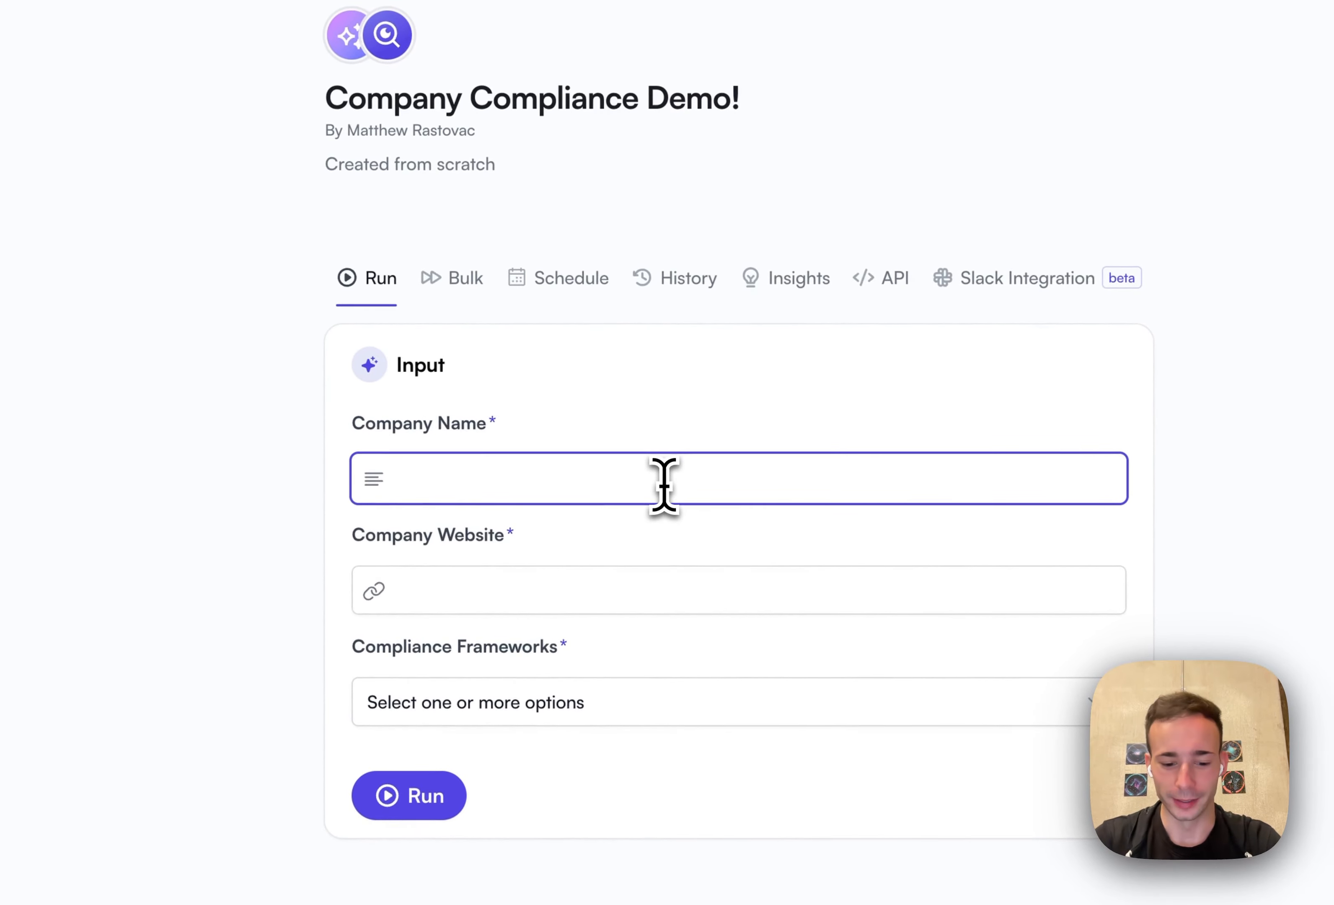
text(Respell)
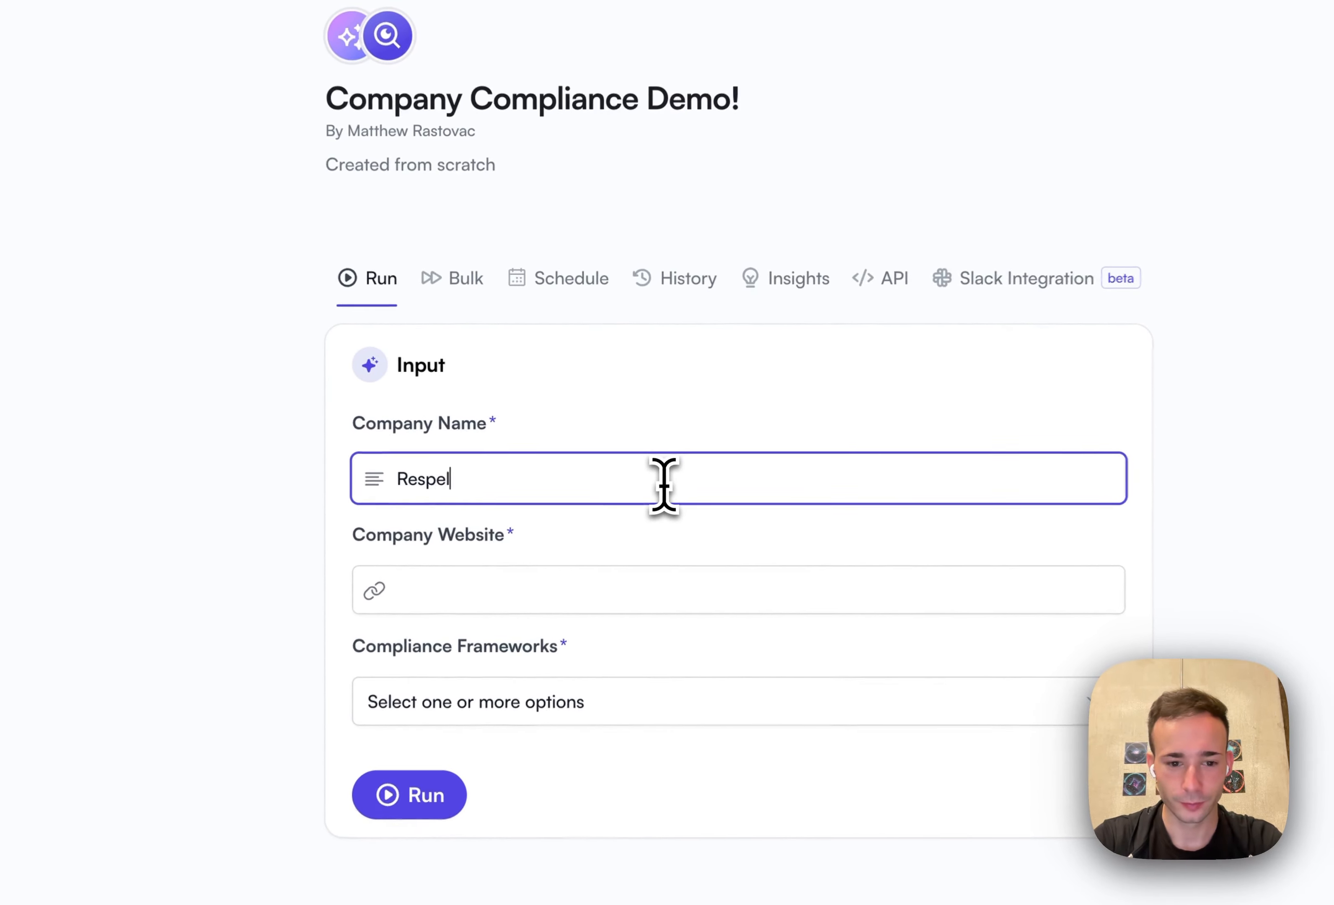
key(Tab)
text(http)
text(s:)
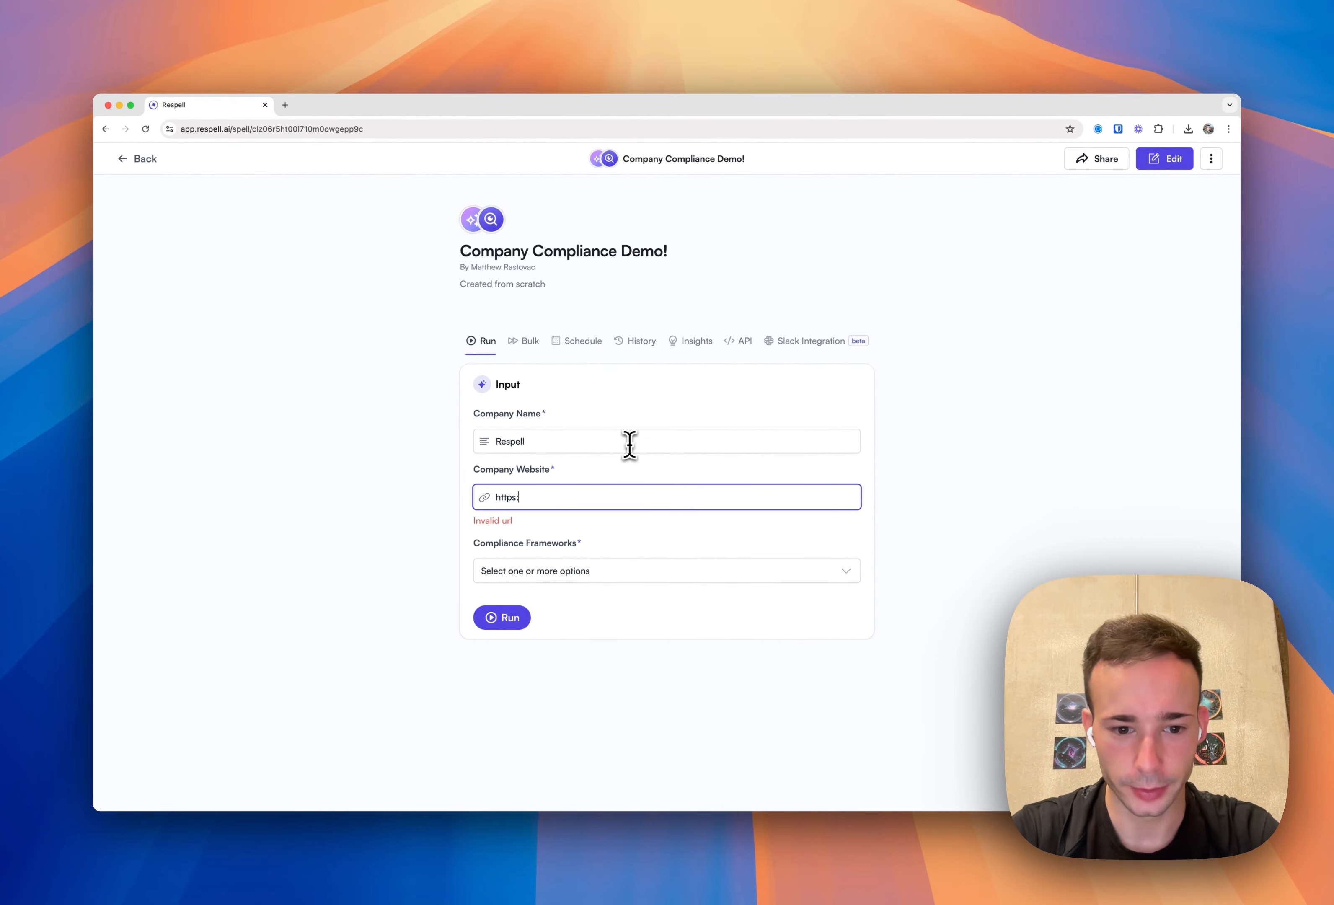
text(//respell.ai)
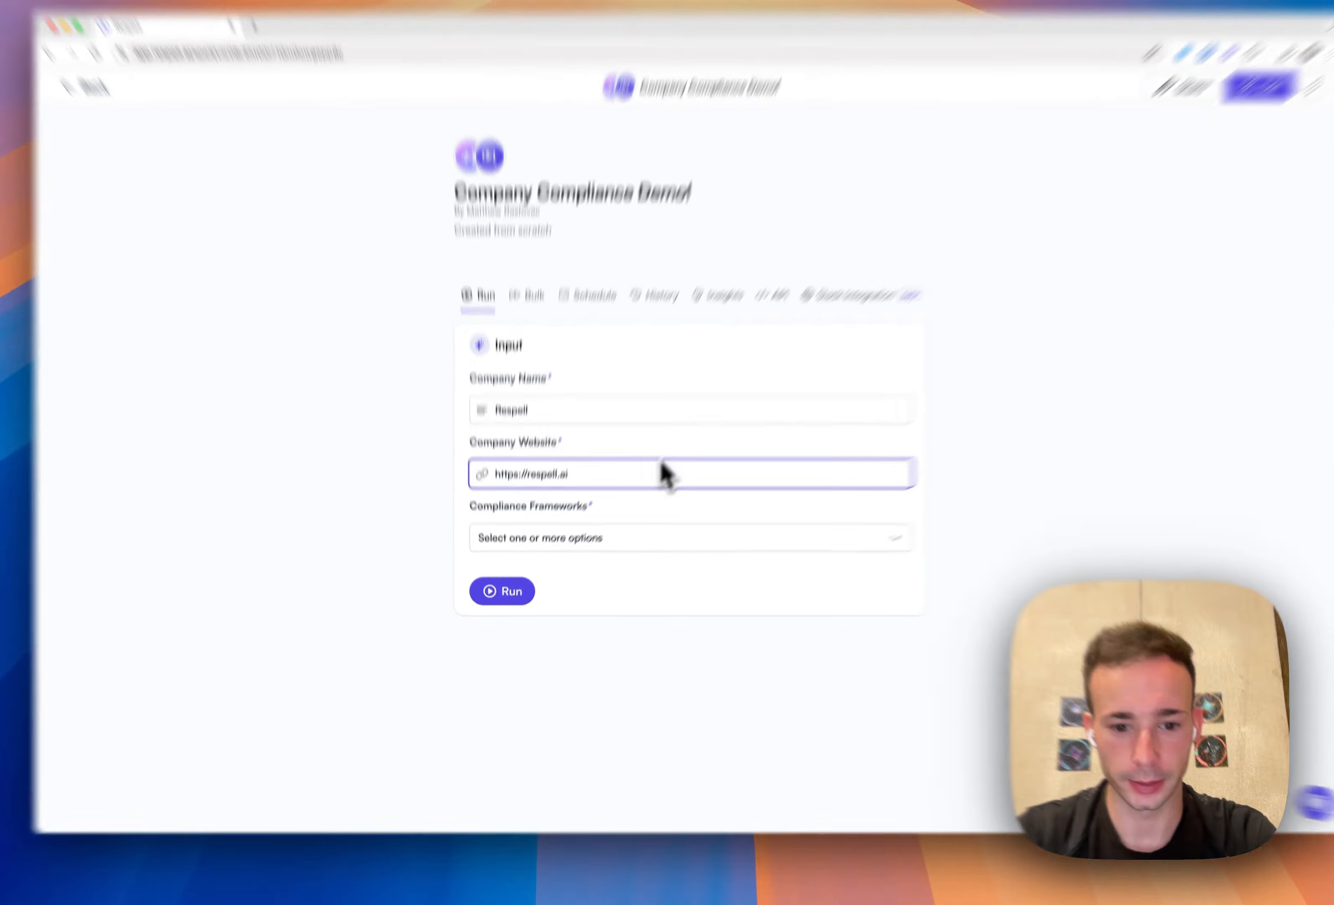
- Select GDPR, SOC2, HIPAA and ISO 27001 as the compliance frameworks and run the spell
click(647, 558)
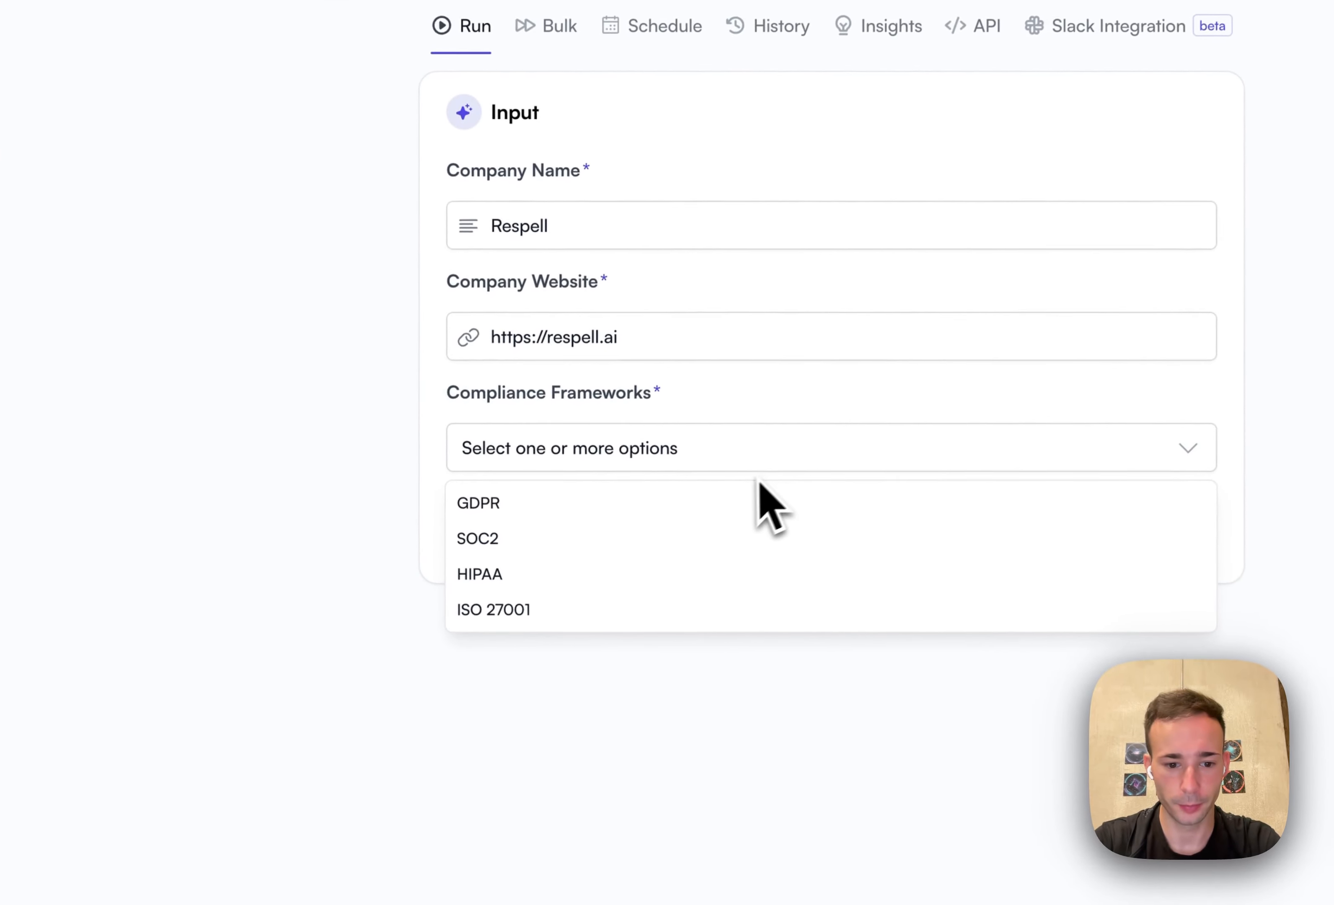
click(620, 582)
click(728, 537)
click(725, 573)
click(728, 610)
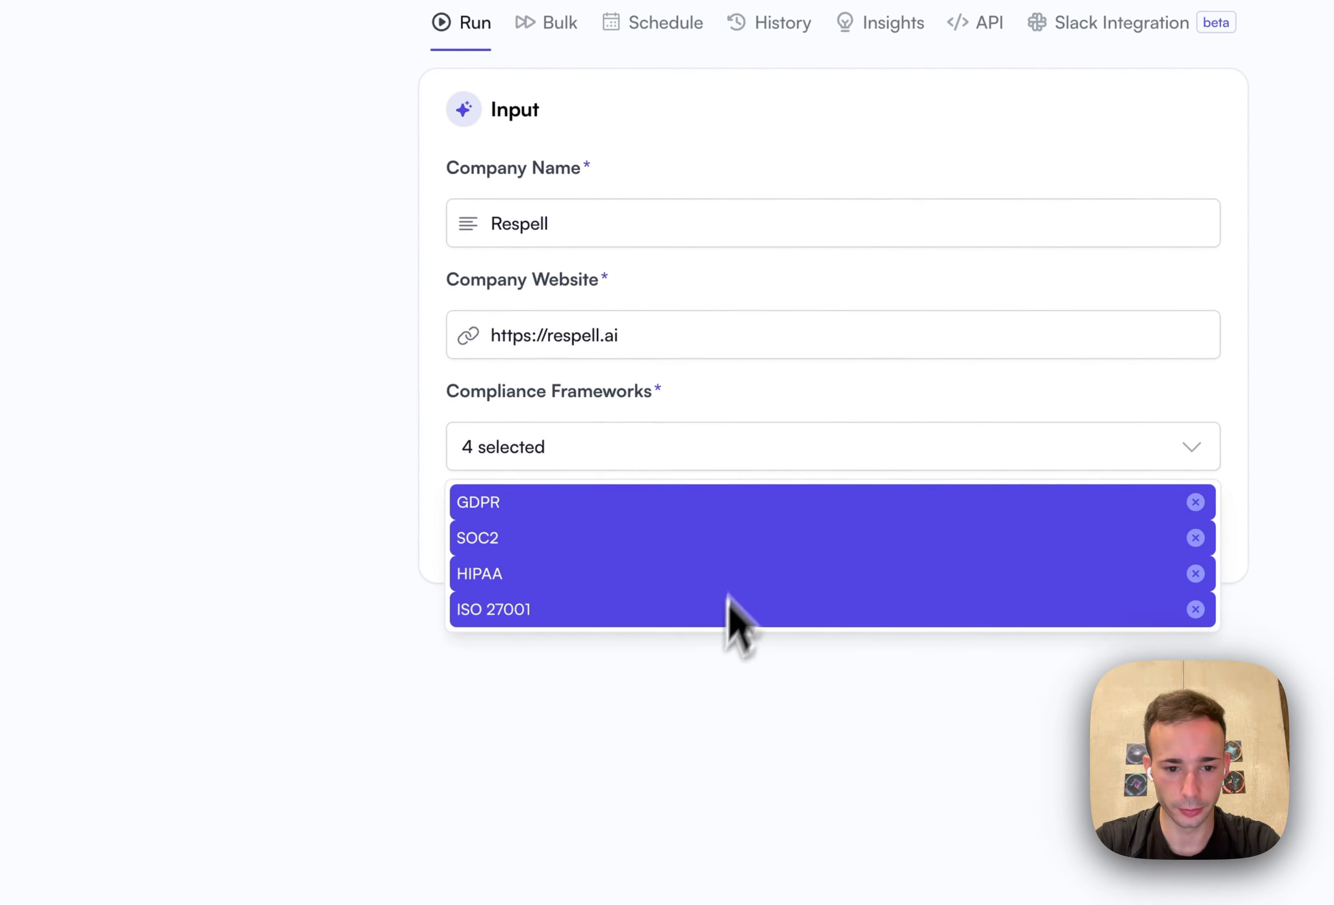
click(844, 305)
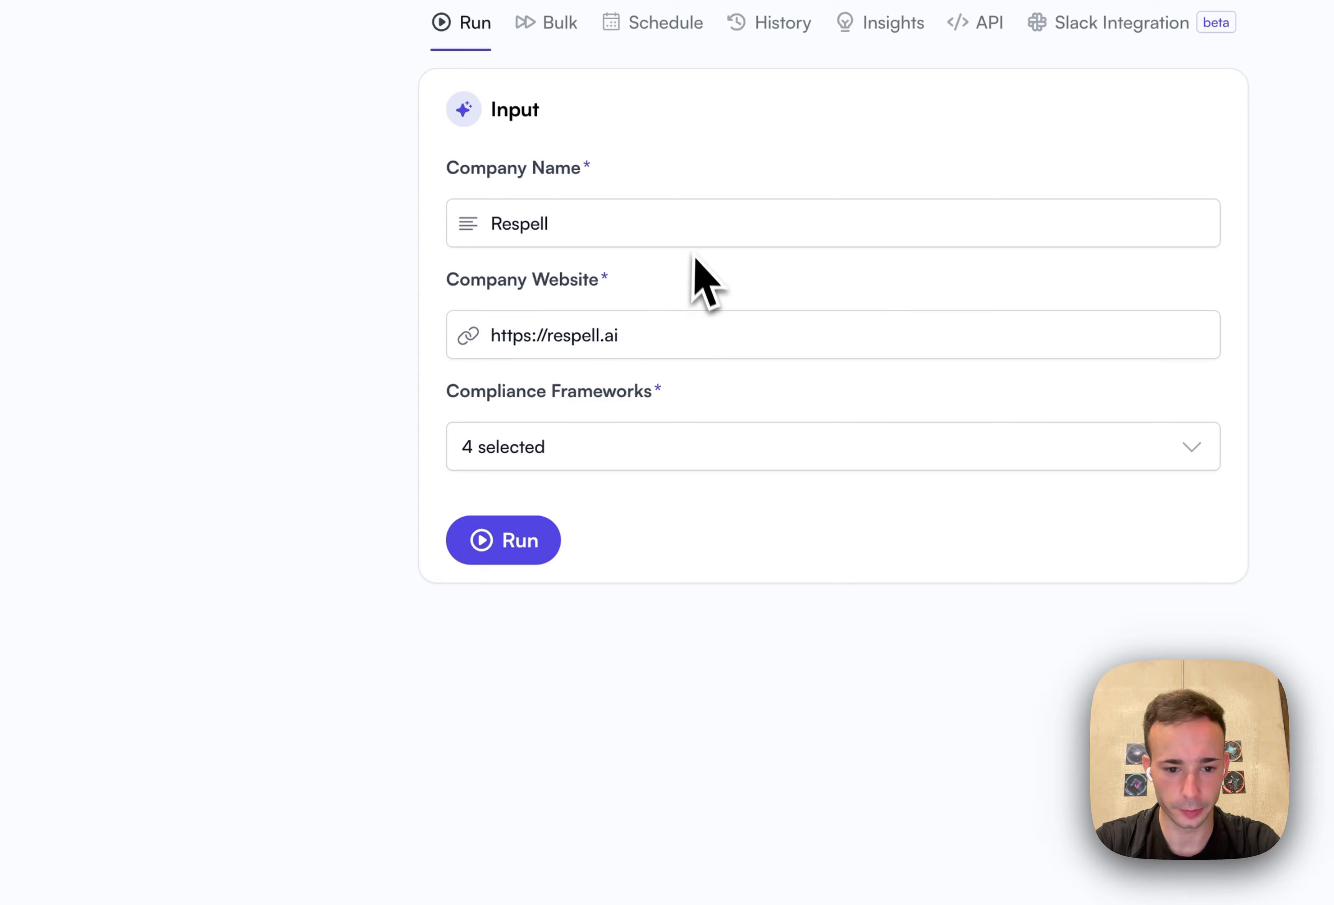
click(707, 453)
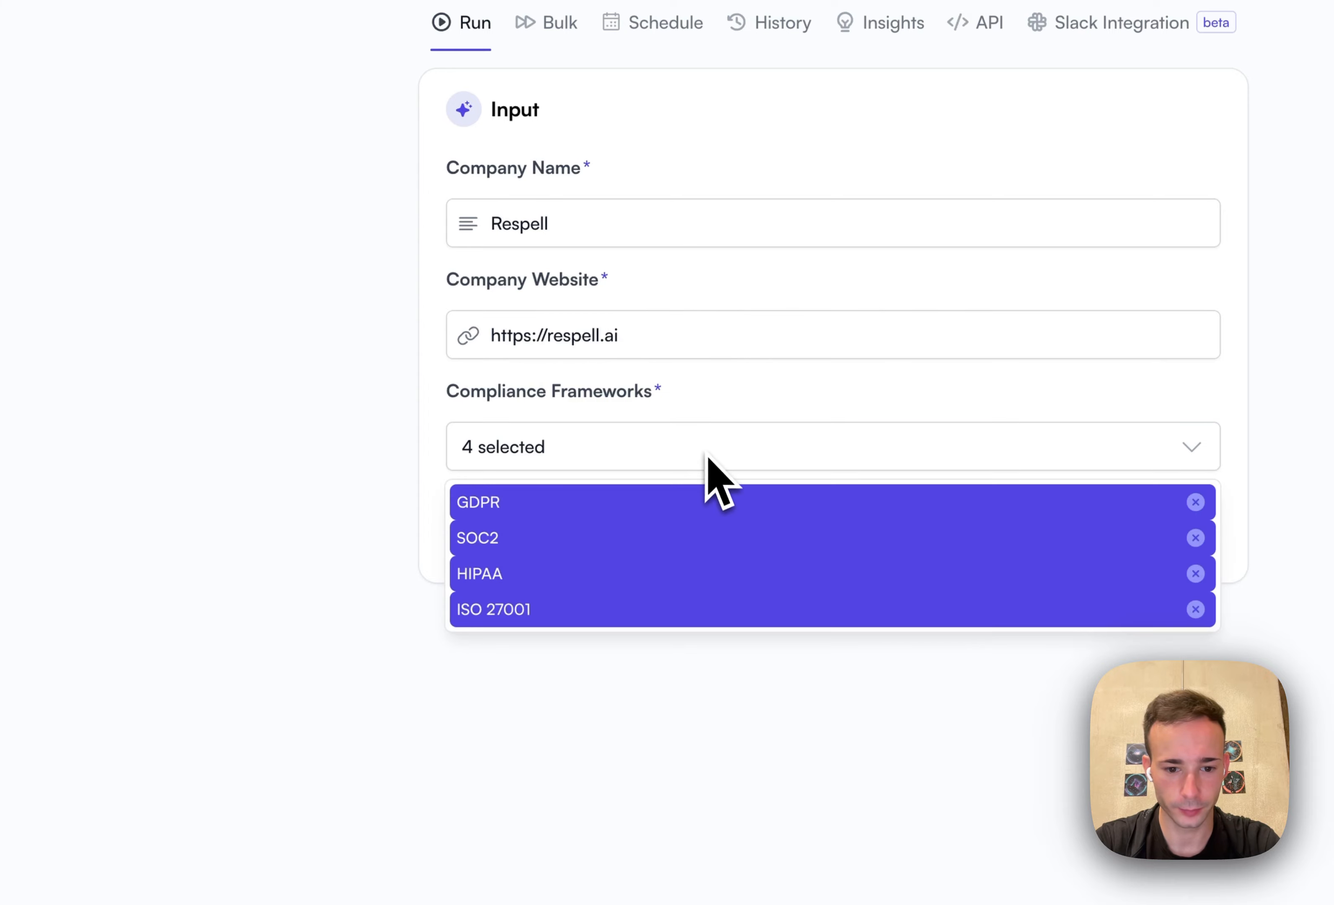
click(803, 398)
click(515, 548)
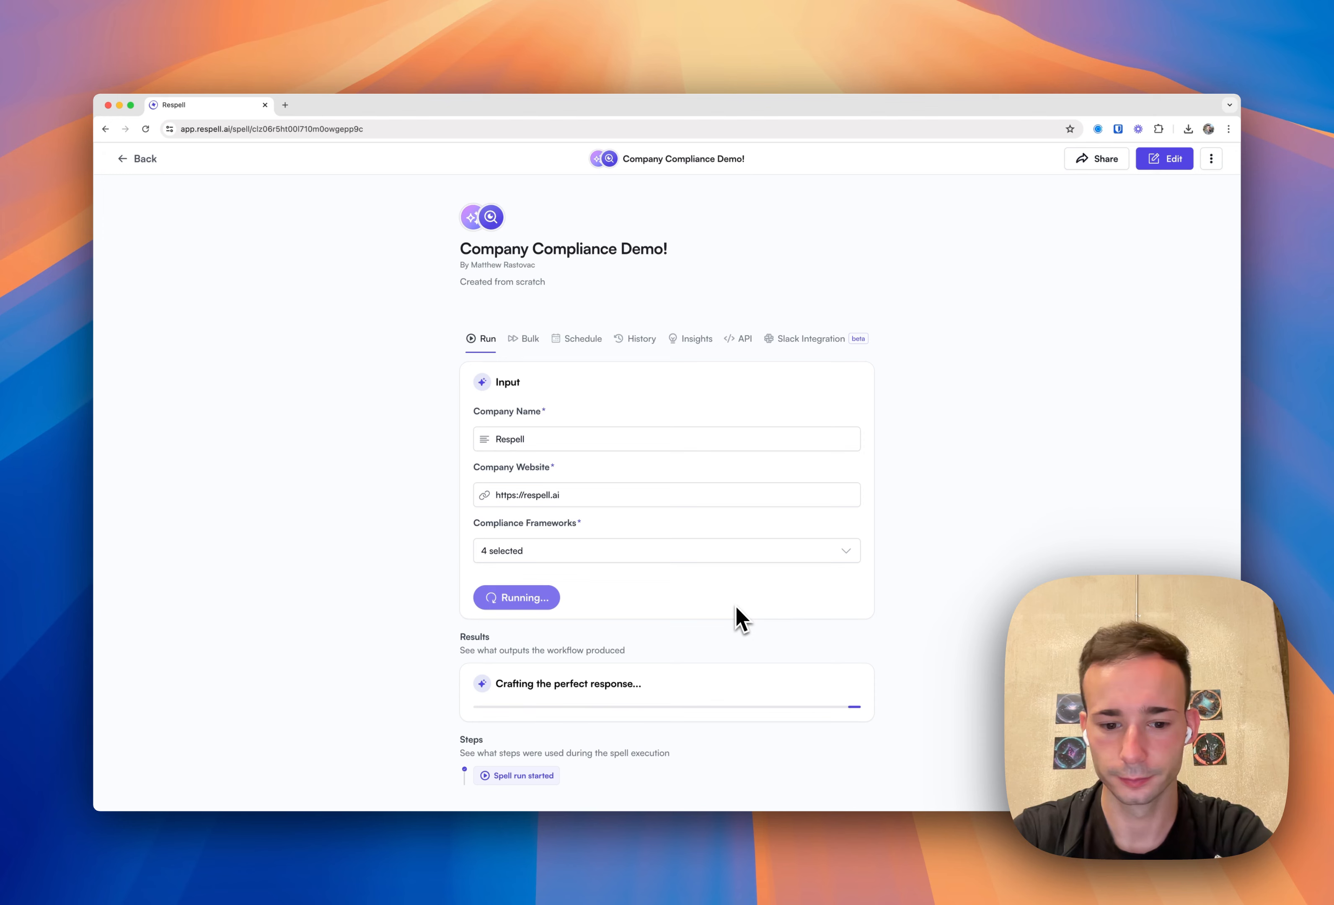
- Wait for the run to finish and review the Summary output's answer for each compliance framework
scroll(740, 618, down, 1)
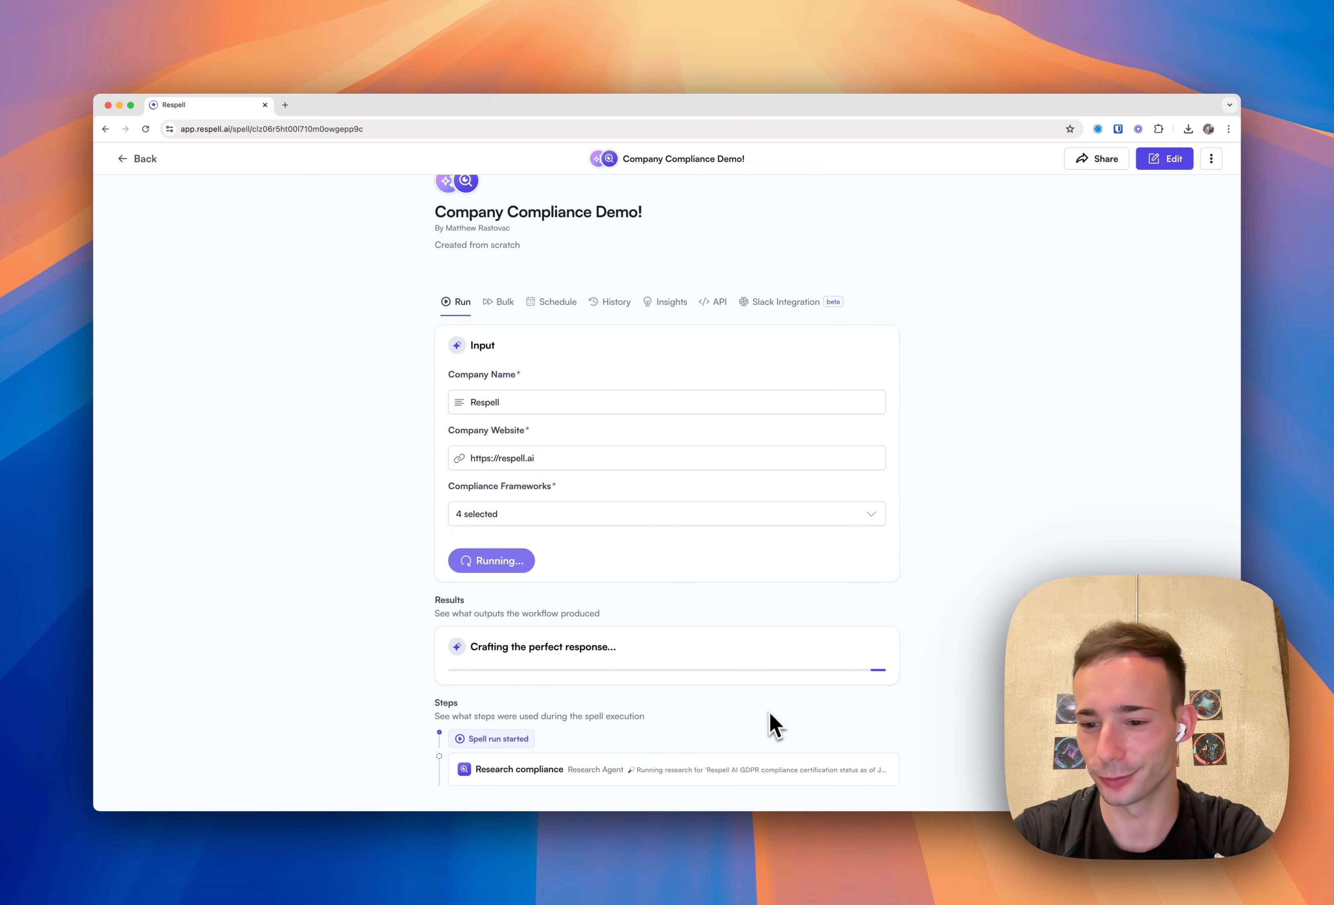
scroll(721, 685, down, 3)
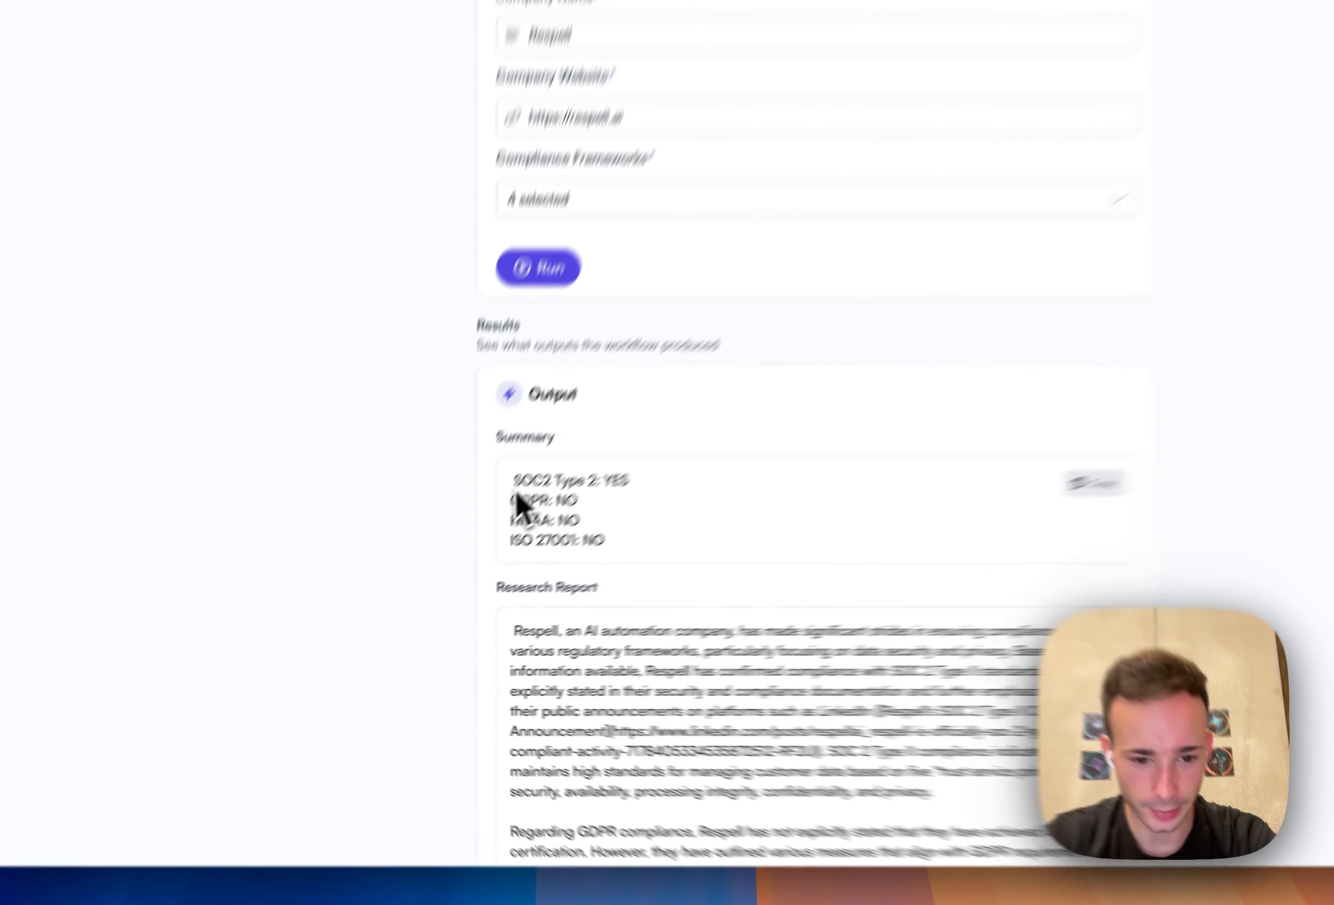
drag(457, 552, 556, 554)
click(762, 437)
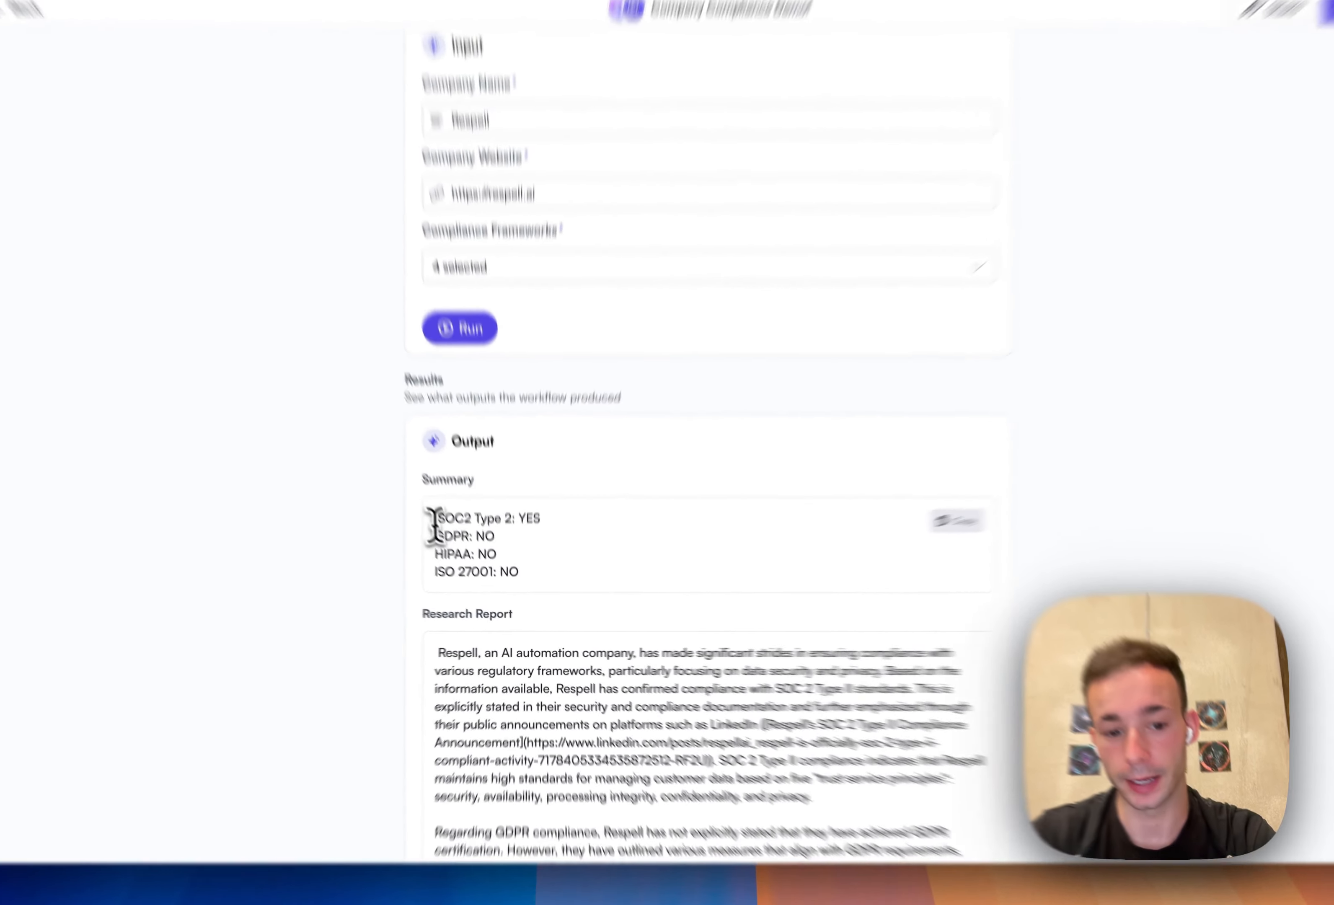
drag(456, 549, 528, 591)
key(super+c)
click(581, 440)
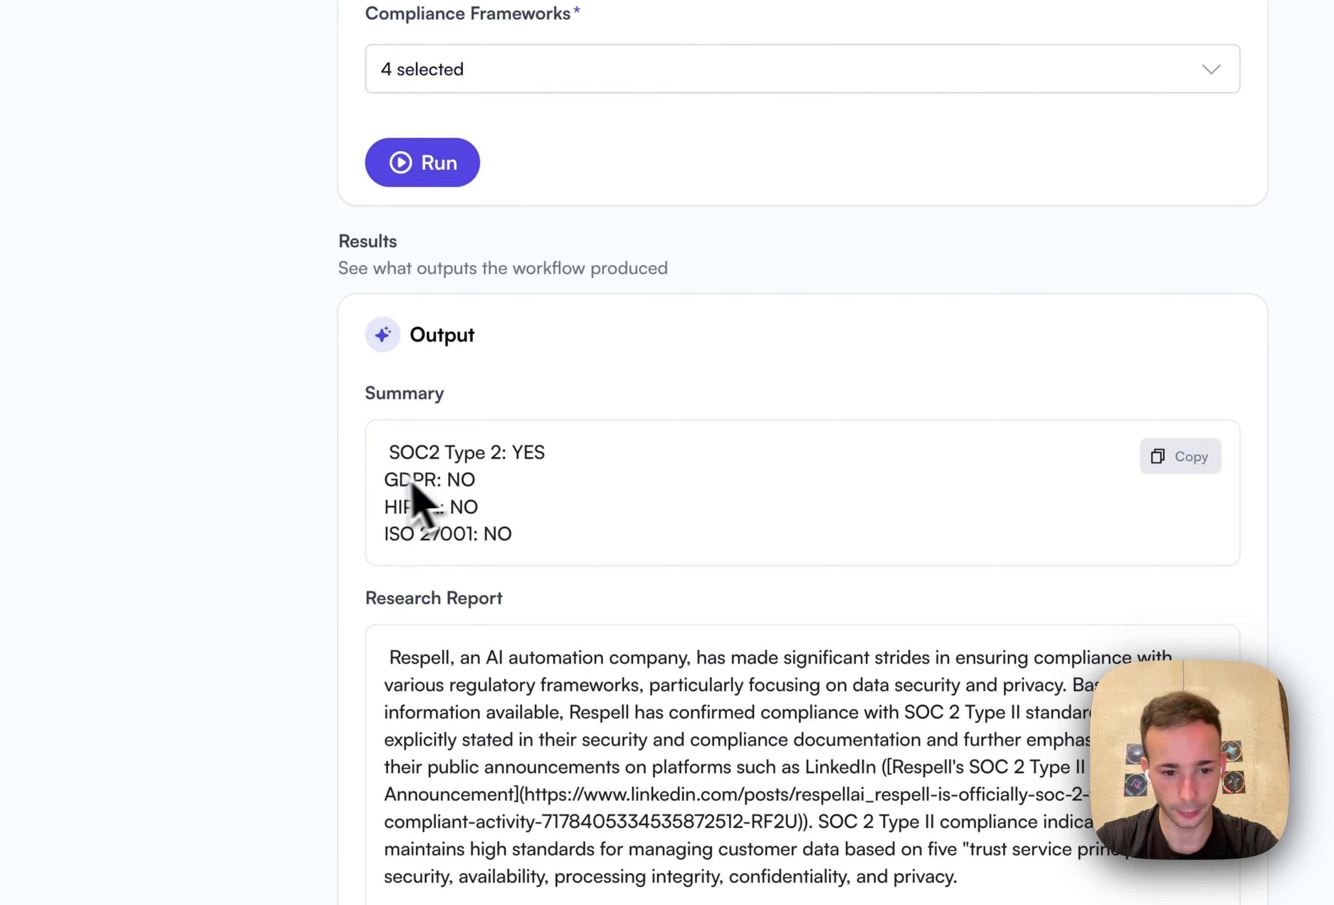
drag(381, 477, 527, 535)
click(528, 543)
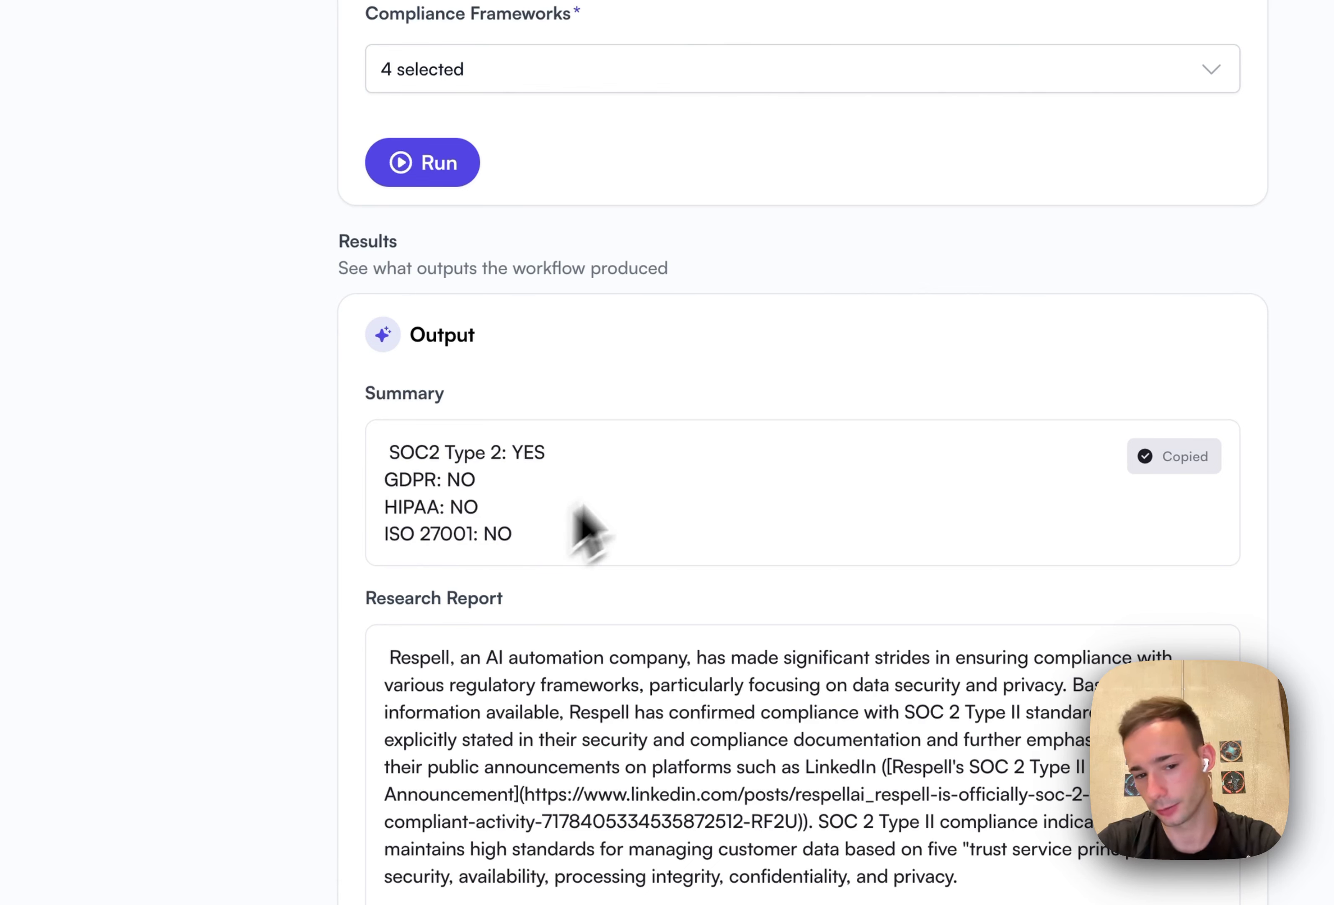
- Examine the Research Report's opening paragraph on SOC 2 Type II compliance and the LinkedIn source link cited in it
scroll(759, 403, down, 7)
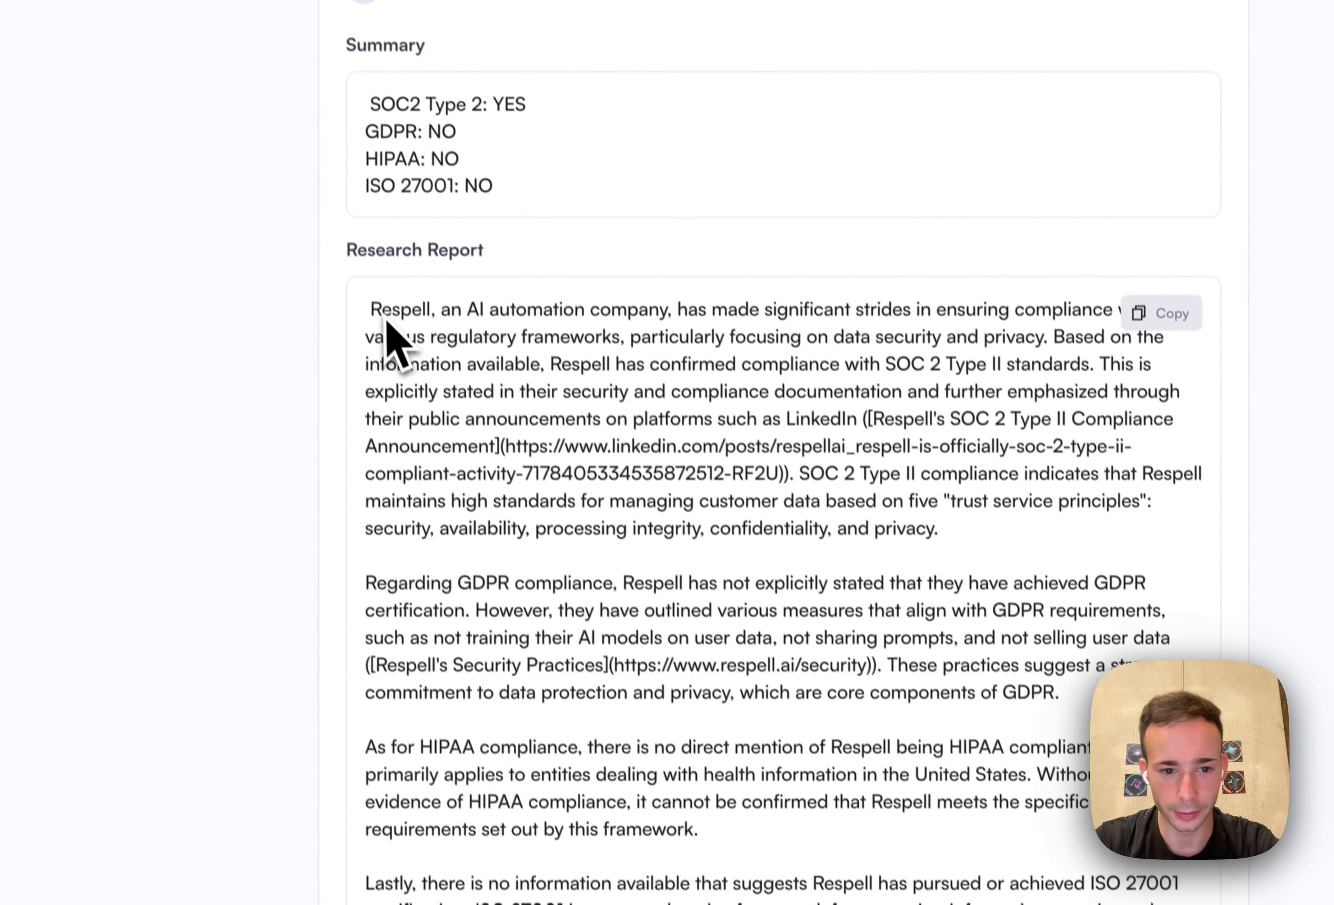
drag(356, 256, 890, 517)
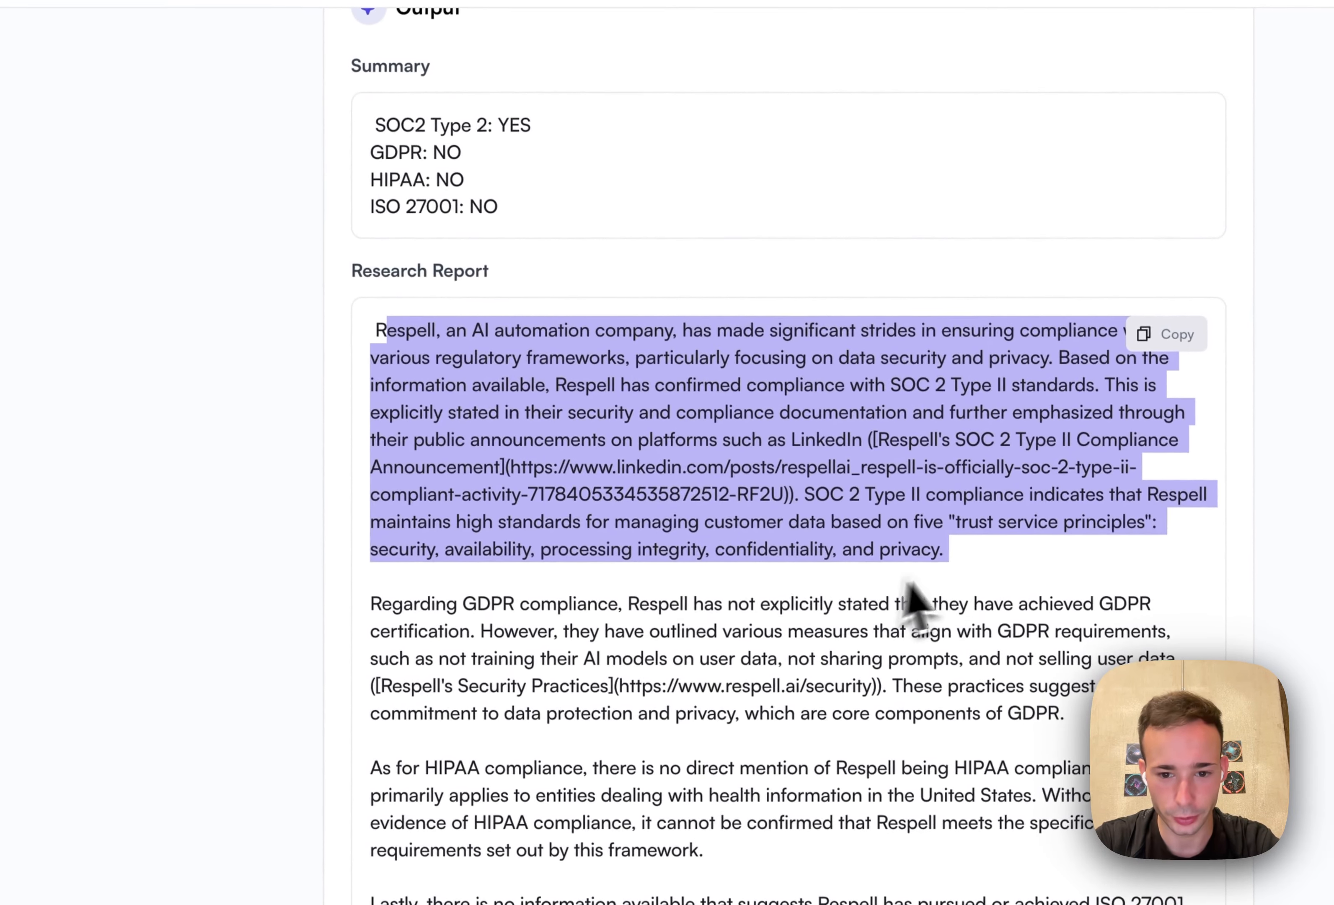
key(super+c)
click(981, 489)
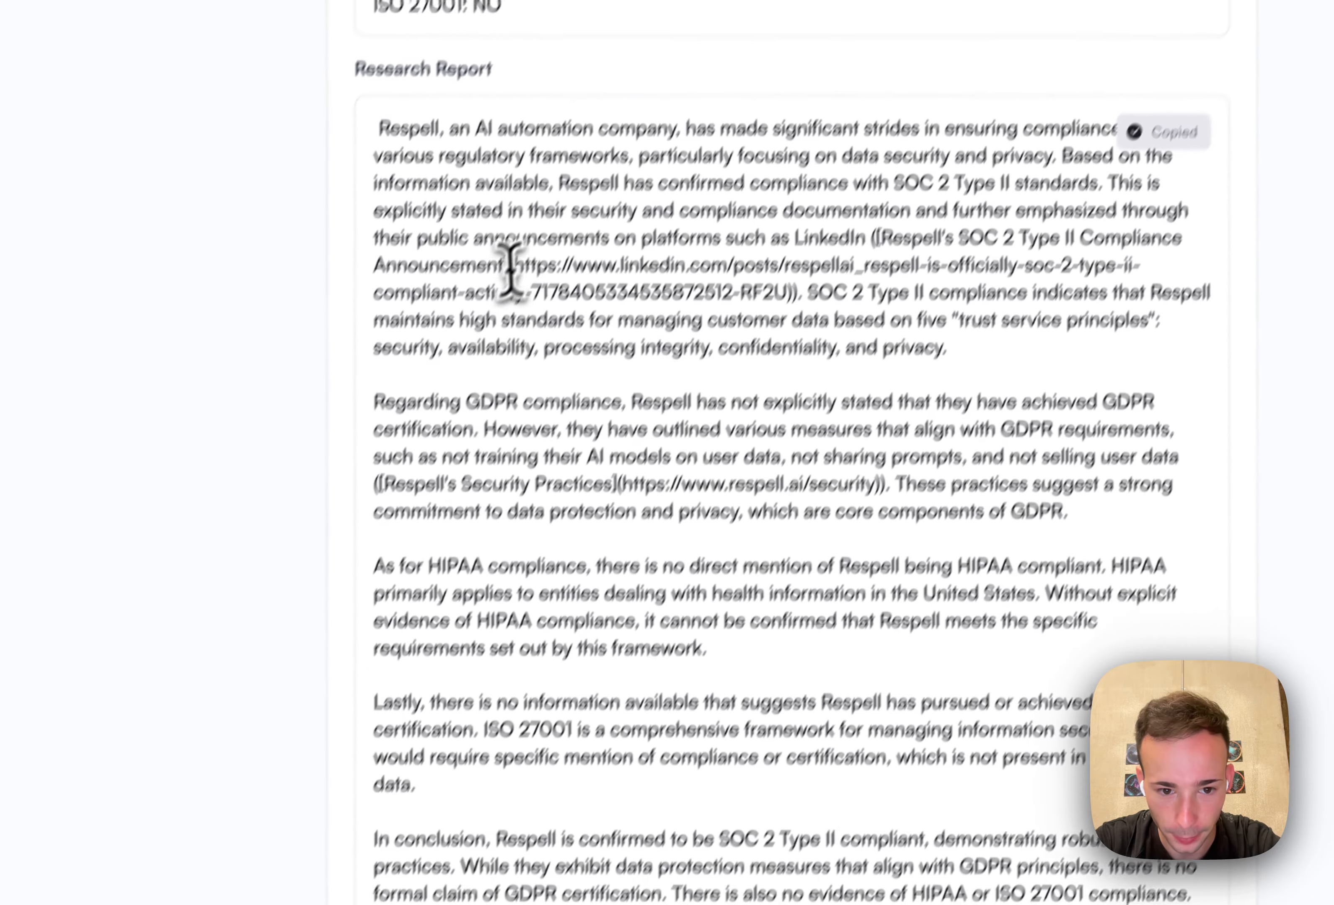
drag(438, 455, 409, 455)
drag(548, 211, 826, 236)
key(super+c)
click(826, 236)
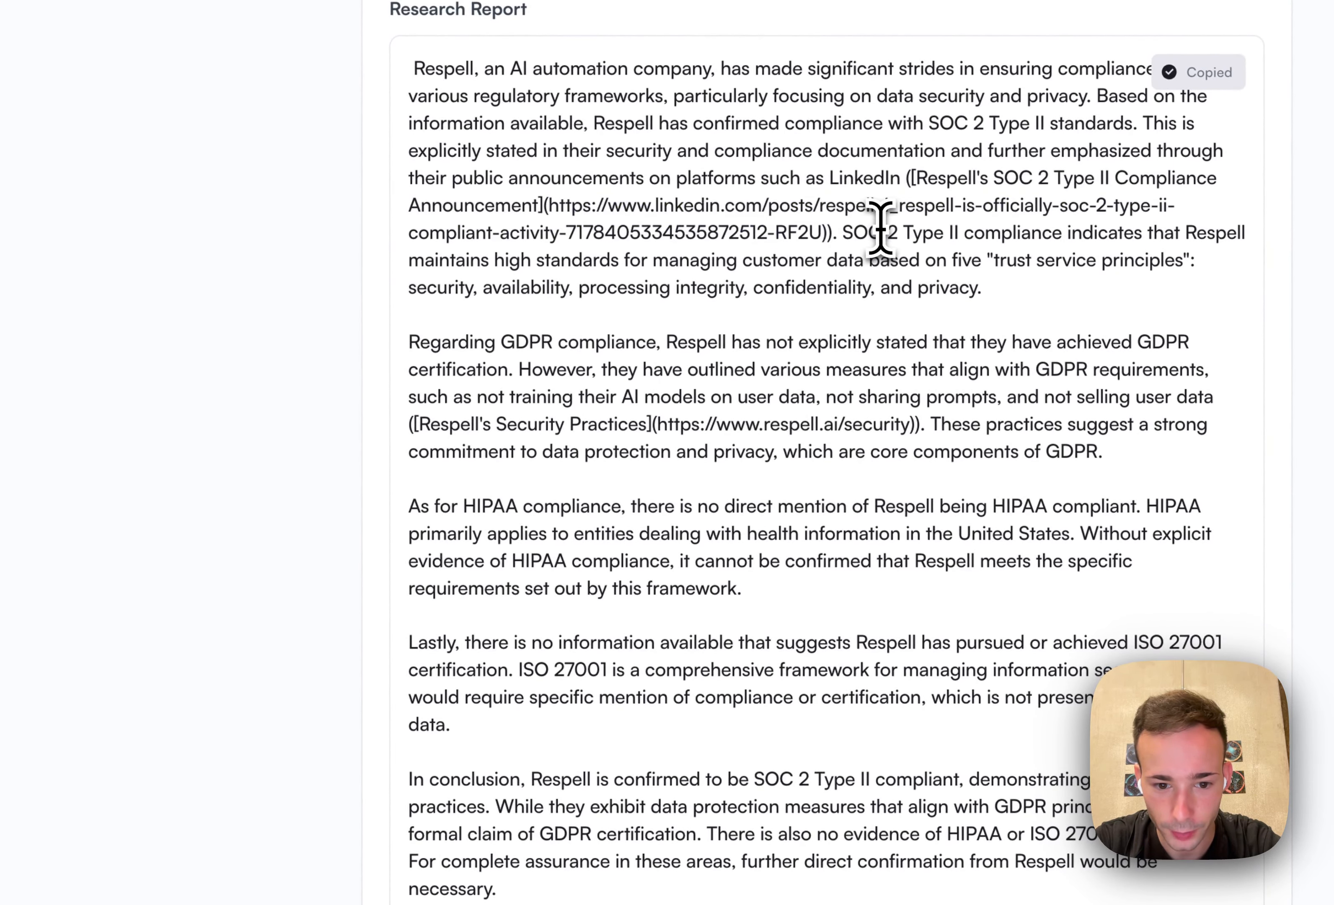
- Examine the GDPR paragraph's security page link and the References list at the end of the Research Report
scroll(882, 243, down, 2)
drag(658, 335, 917, 336)
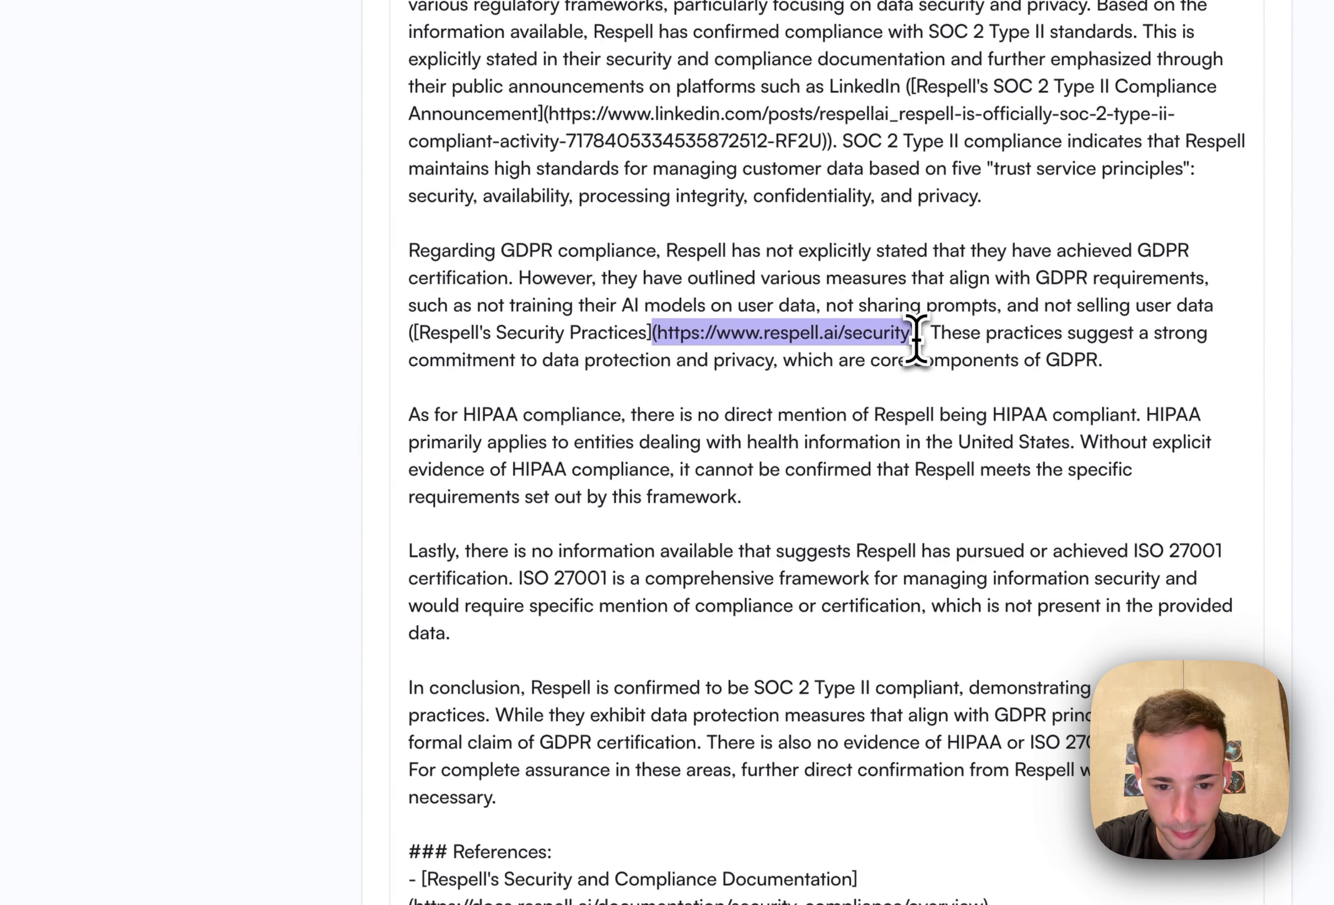
click(936, 406)
scroll(923, 550, down, 5)
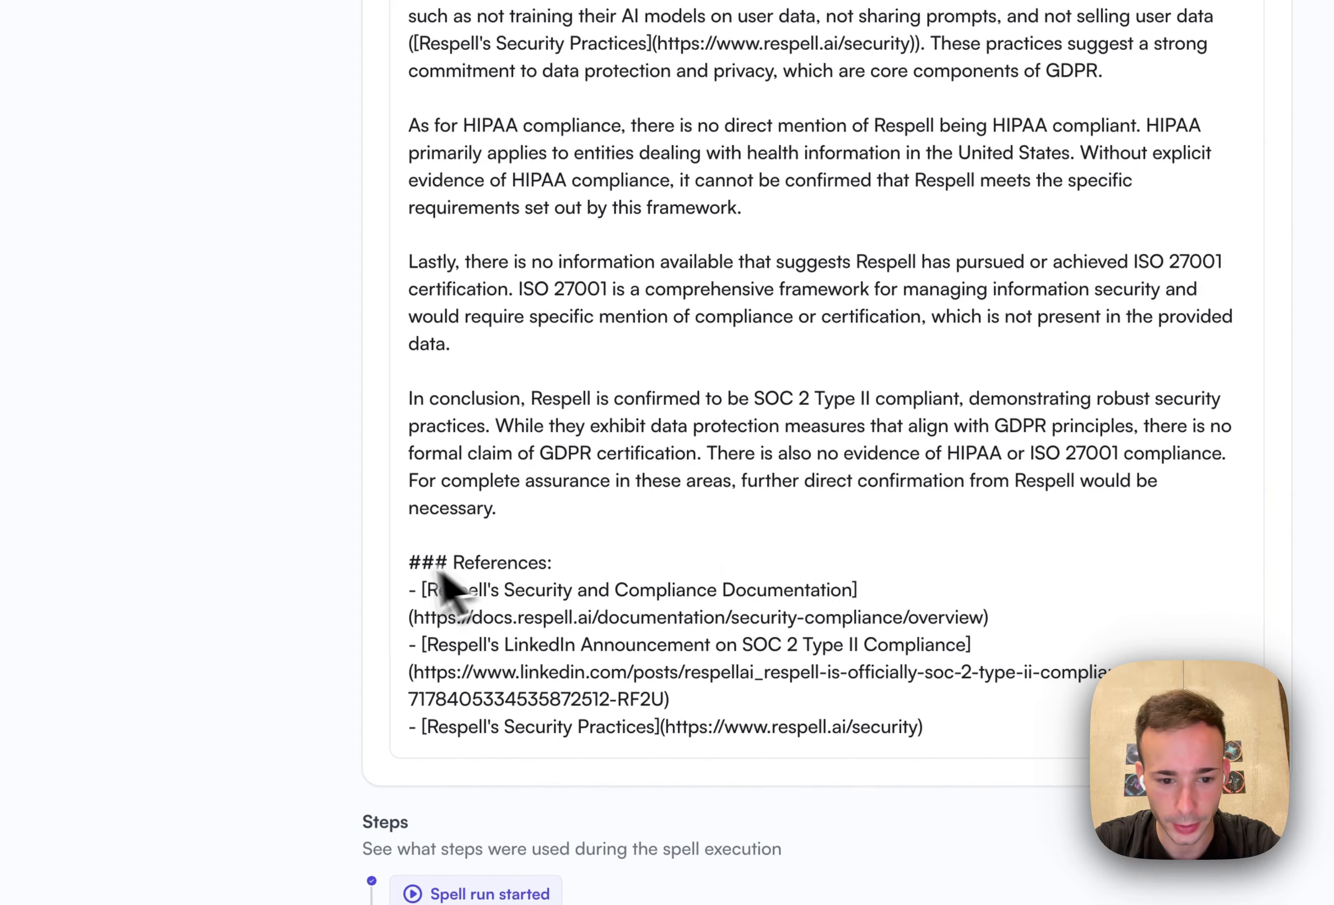
drag(410, 559, 834, 714)
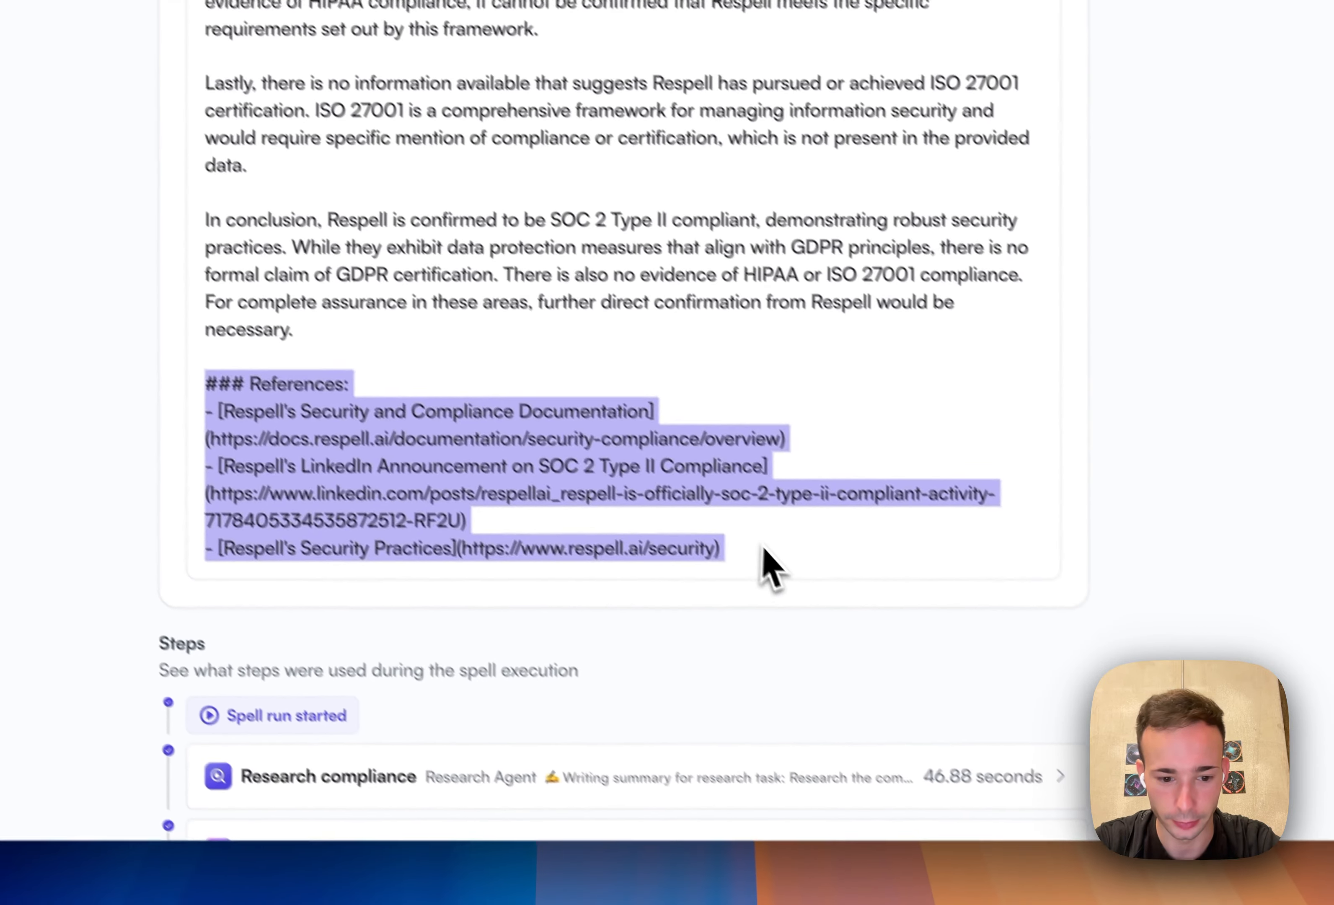
click(764, 550)
scroll(730, 544, up, 15)
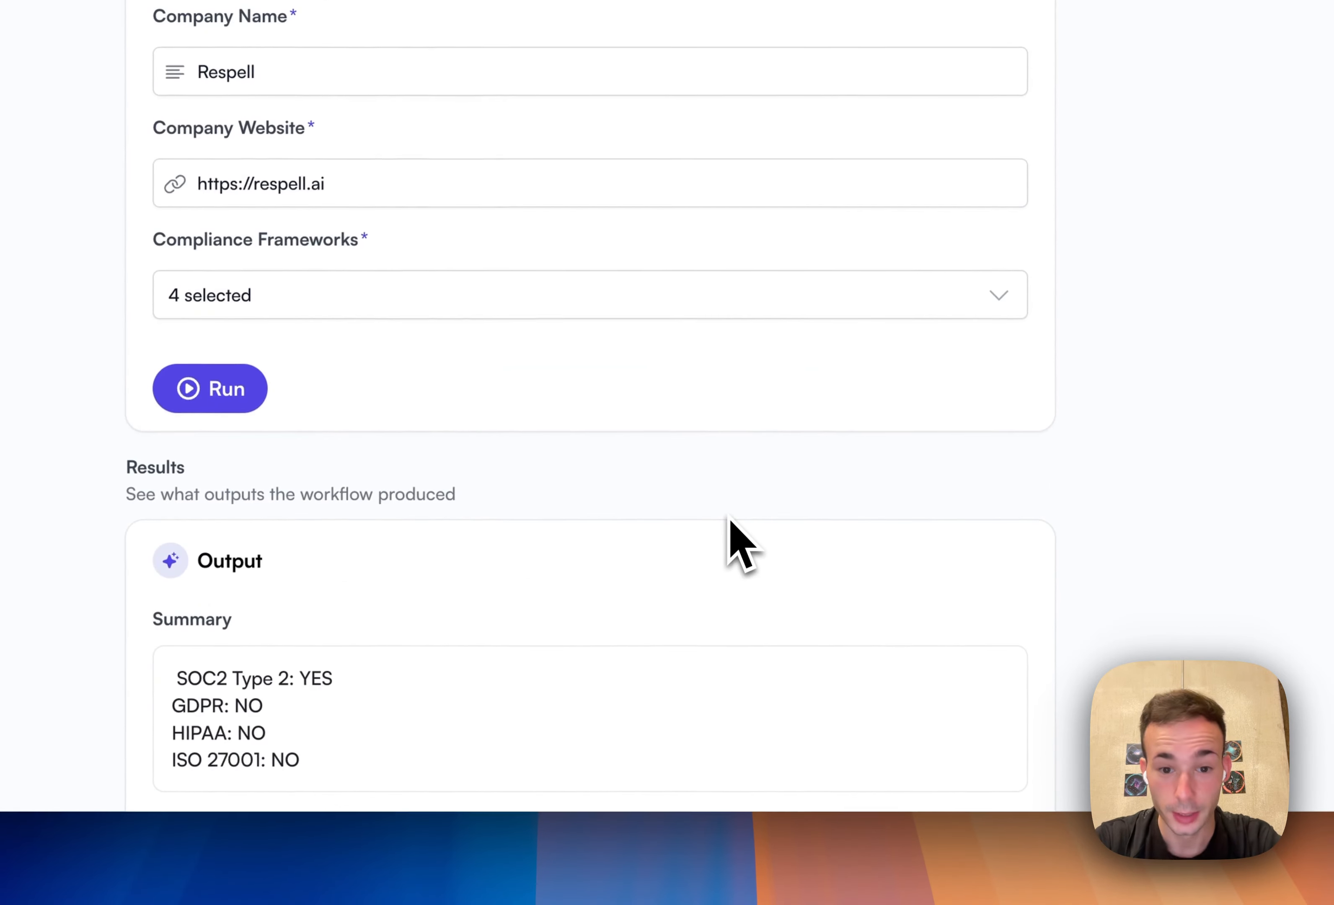